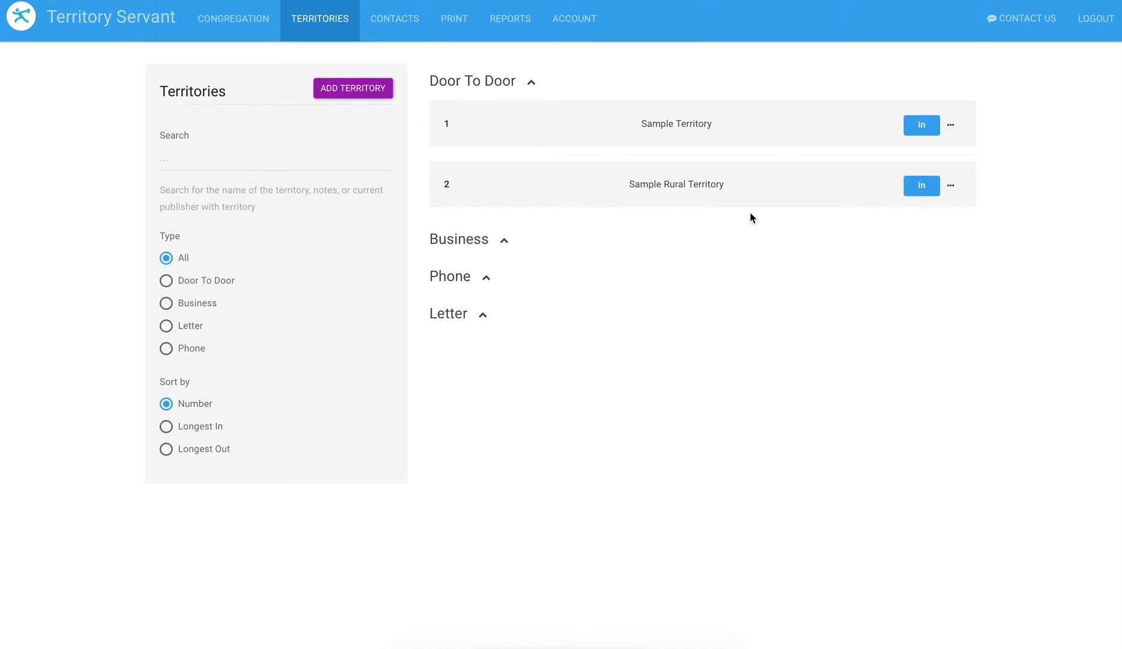
Open the Sample Territory and expand its map to full screen, centred on the Rainbow Cir and NE Eucalyptus Blvd neighbourhood
{"action": "left_click", "coordinate": [614, 142]}
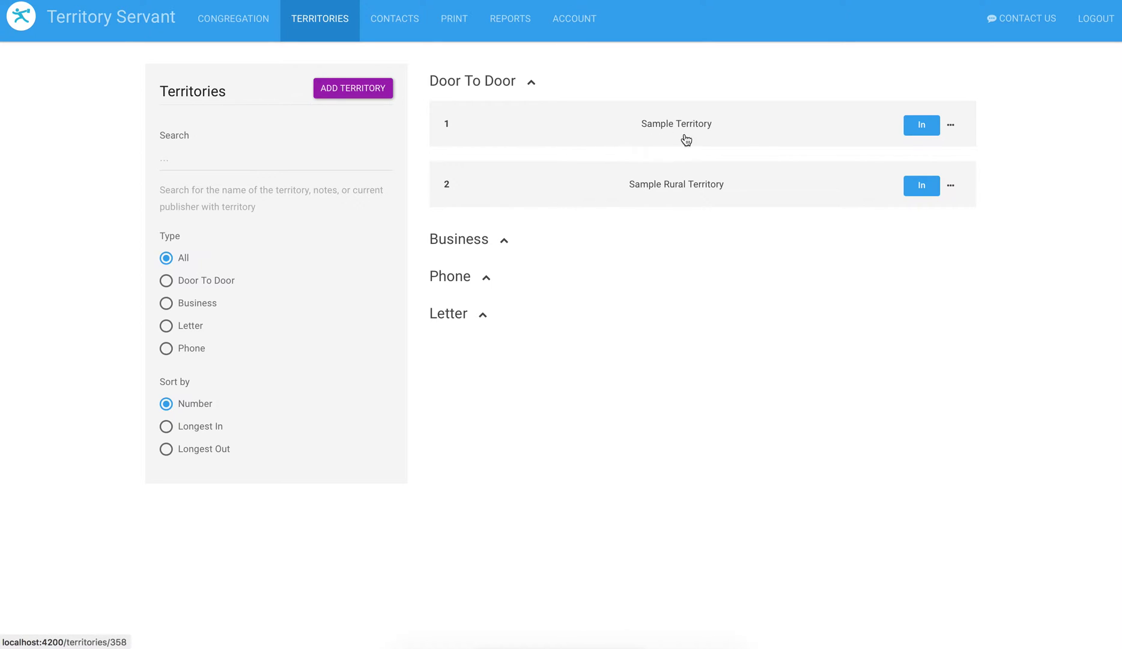
{"action": "scroll", "coordinate": [1033, 471], "scroll_direction": "down", "scroll_amount": 10}
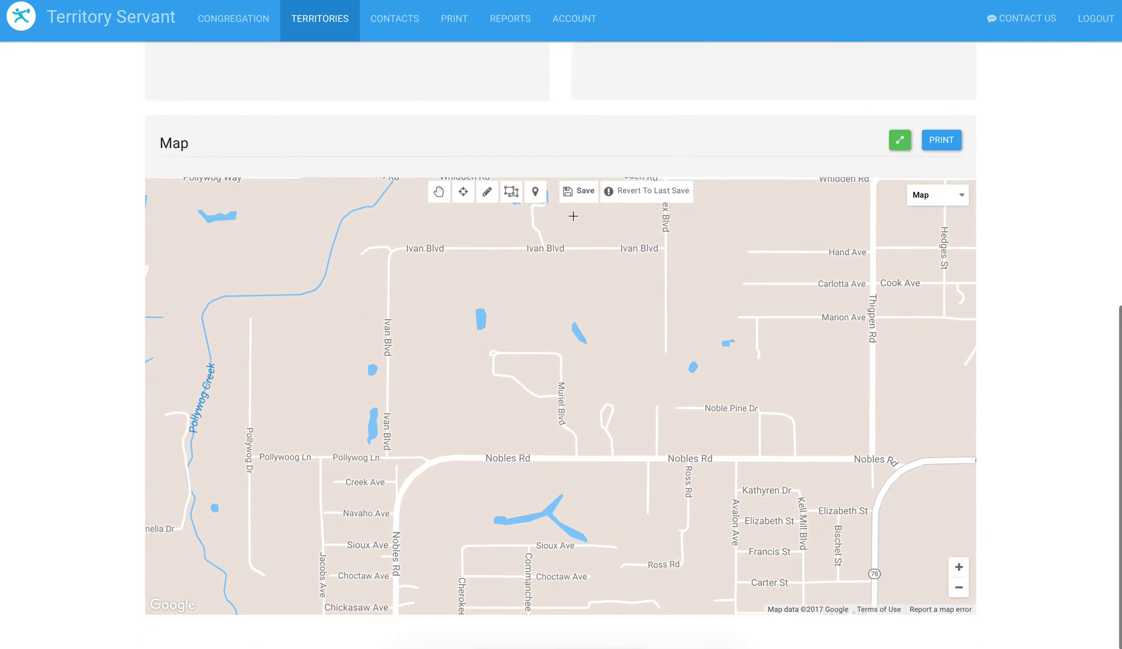
{"action": "left_click", "coordinate": [900, 141]}
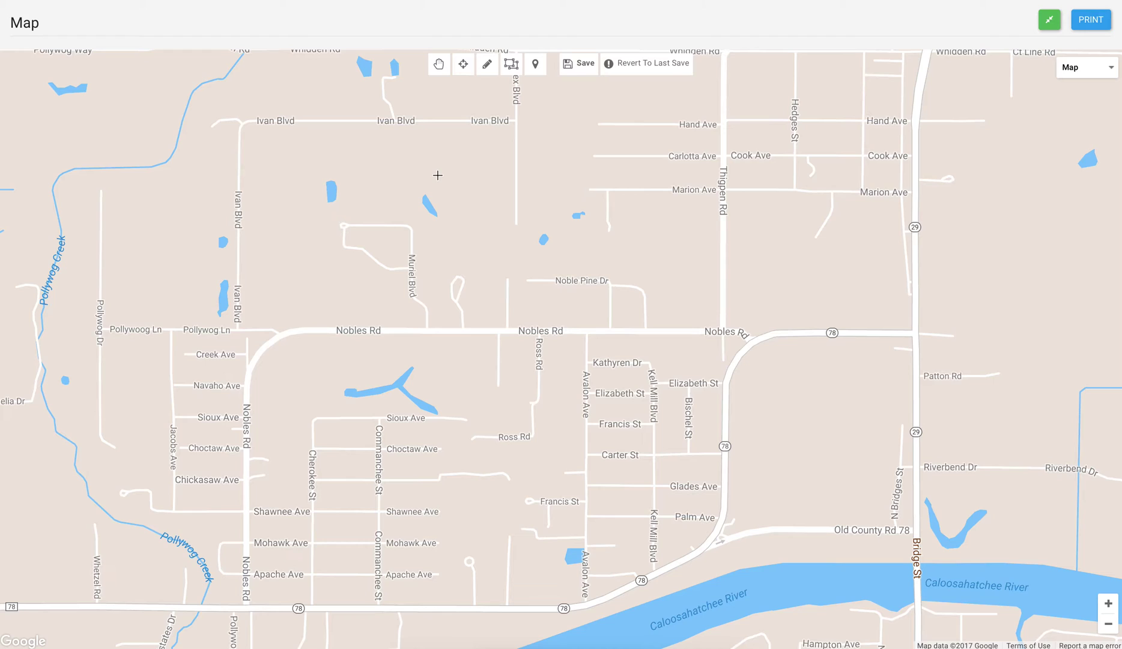
{"action": "left_click_drag", "start_coordinate": [583, 318], "coordinate": [511, 235]}
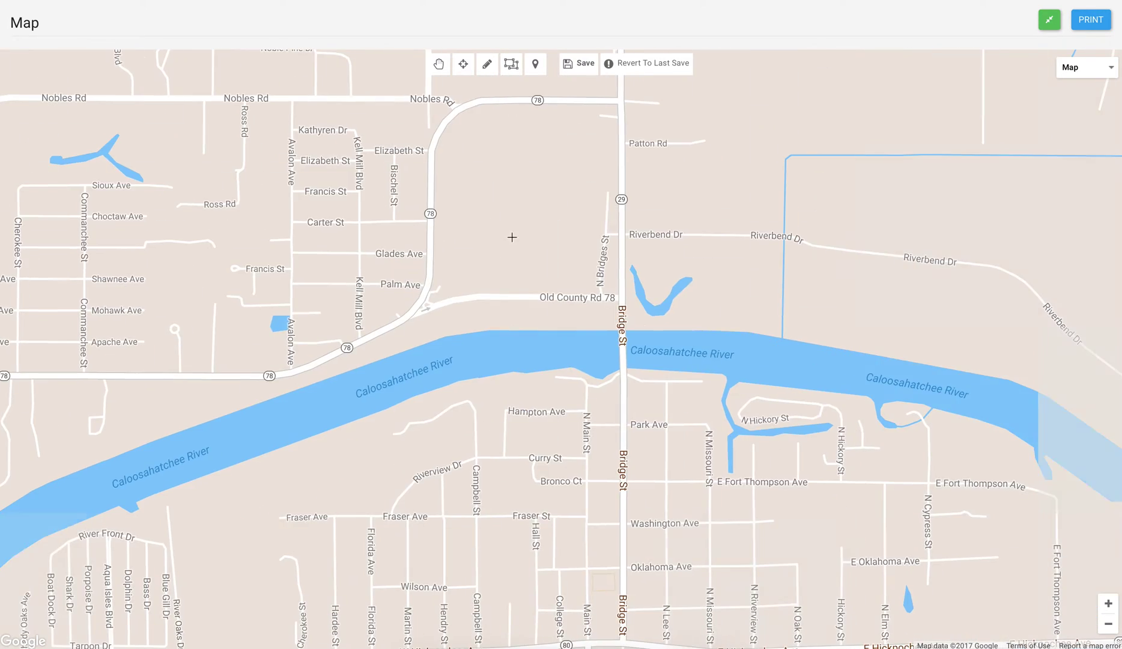
{"action": "left_click_drag", "start_coordinate": [634, 353], "coordinate": [395, 225]}
{"action": "left_click_drag", "start_coordinate": [816, 437], "coordinate": [459, 218]}
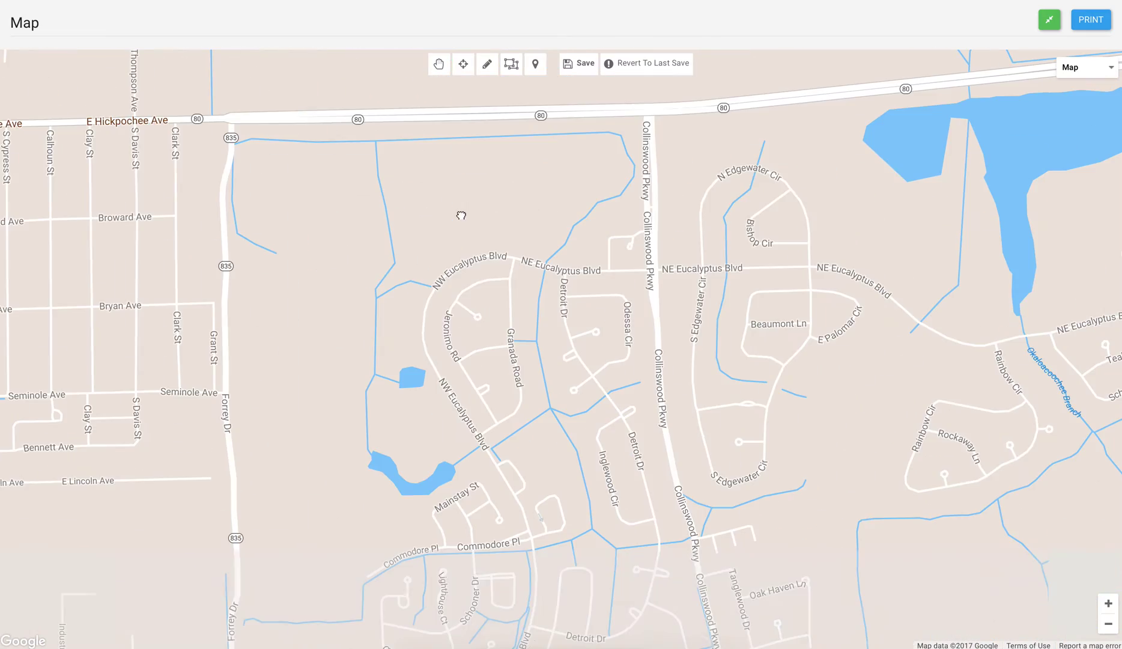
{"action": "left_click_drag", "start_coordinate": [852, 416], "coordinate": [374, 293]}
{"action": "left_click_drag", "start_coordinate": [601, 301], "coordinate": [571, 346]}
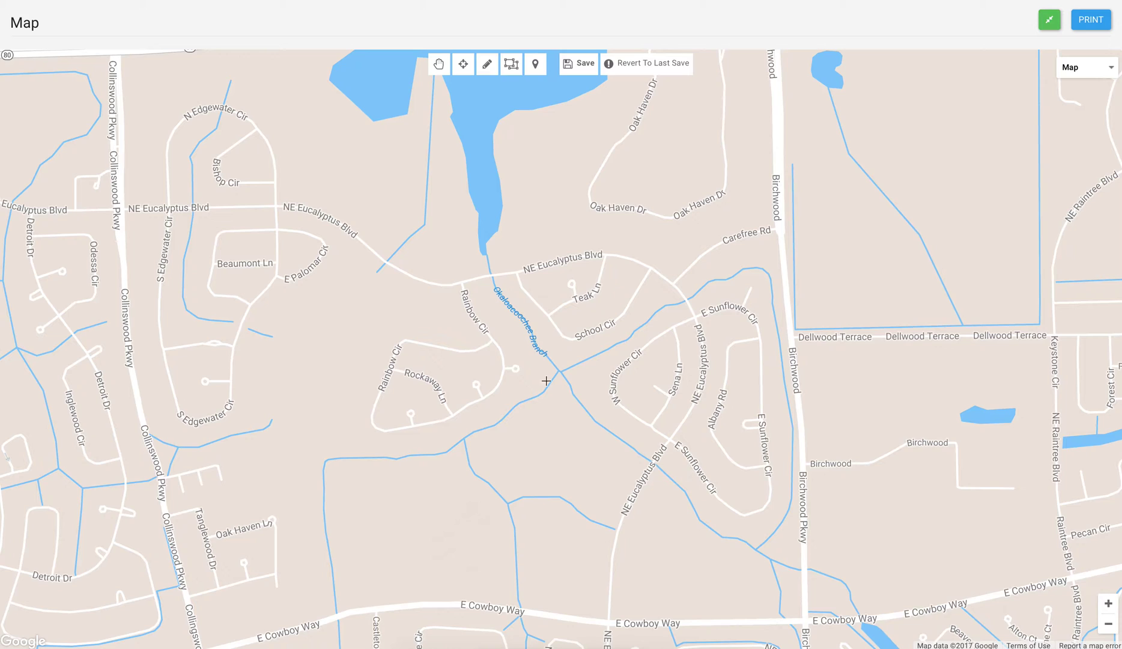
Place four markers on the map: on Rainbow Cir, on NE Eucalyptus Blvd, at the lake's southern tip and on the open land south
{"action": "left_click", "coordinate": [535, 64]}
{"action": "left_click", "coordinate": [370, 425]}
{"action": "left_click", "coordinate": [706, 361]}
{"action": "left_click", "coordinate": [489, 238]}
{"action": "left_click", "coordinate": [529, 455]}
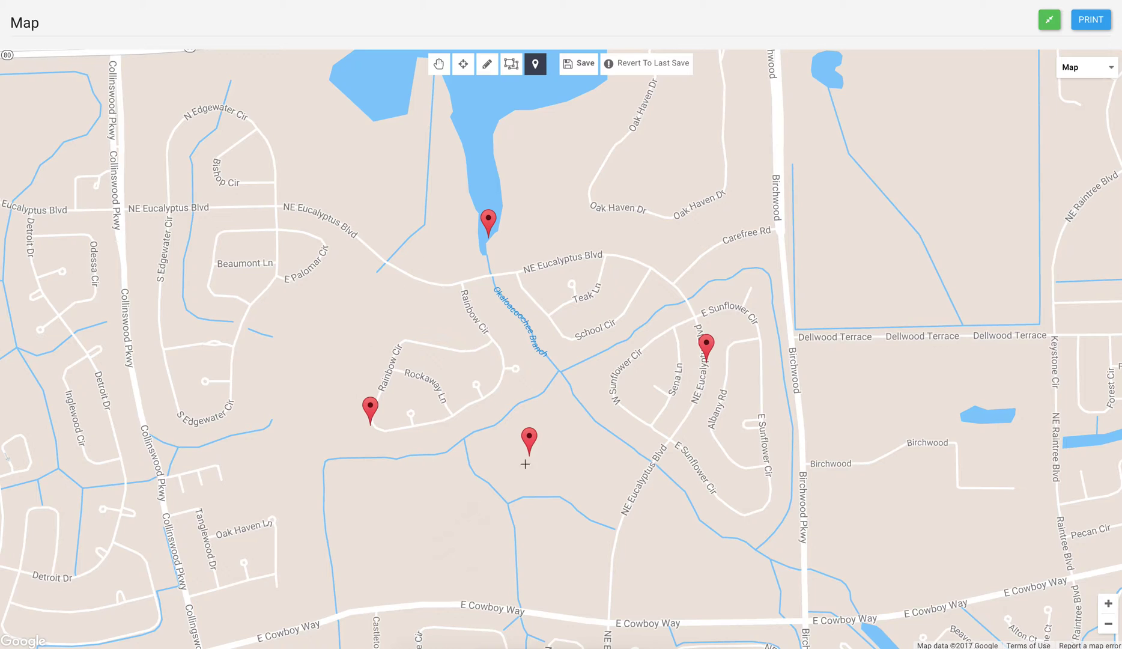
Stop placing markers and delete all four markers from the map
{"action": "left_click", "coordinate": [437, 65]}
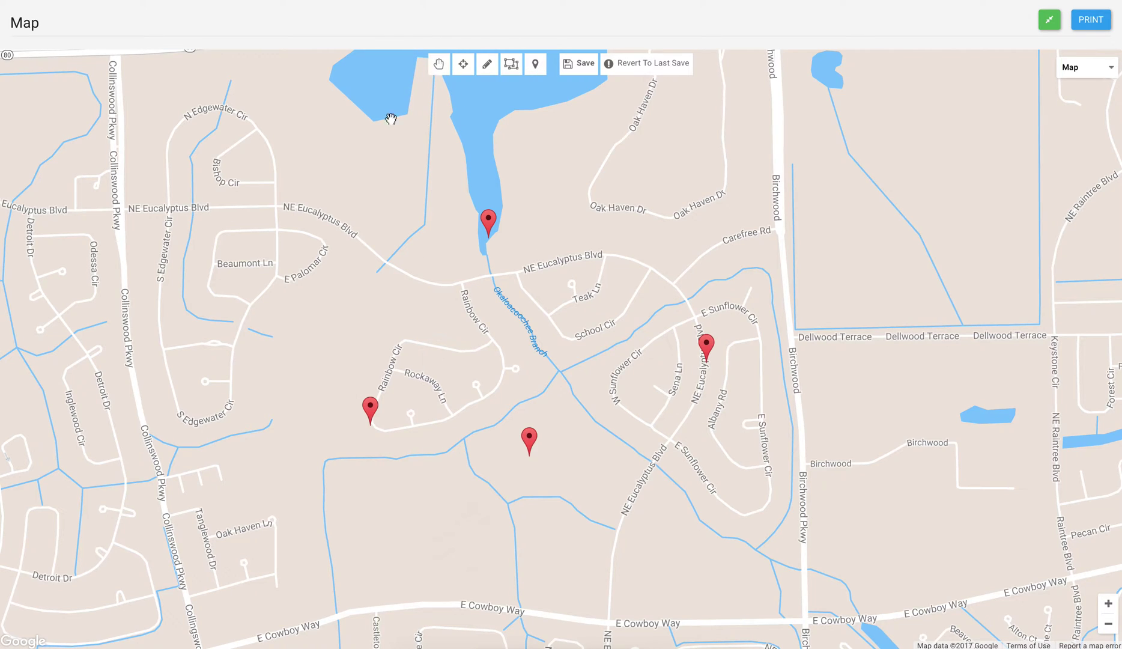
{"action": "left_click", "coordinate": [492, 223]}
{"action": "left_click", "coordinate": [526, 271]}
{"action": "left_click", "coordinate": [373, 411]}
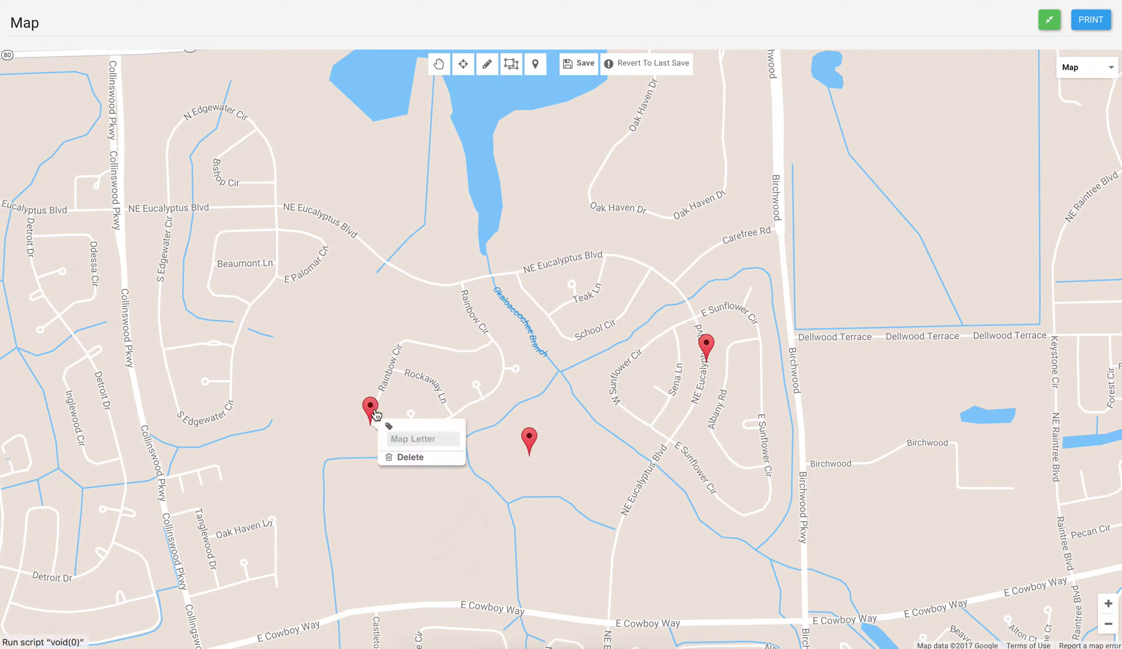
{"action": "left_click", "coordinate": [421, 457]}
{"action": "left_click", "coordinate": [530, 442]}
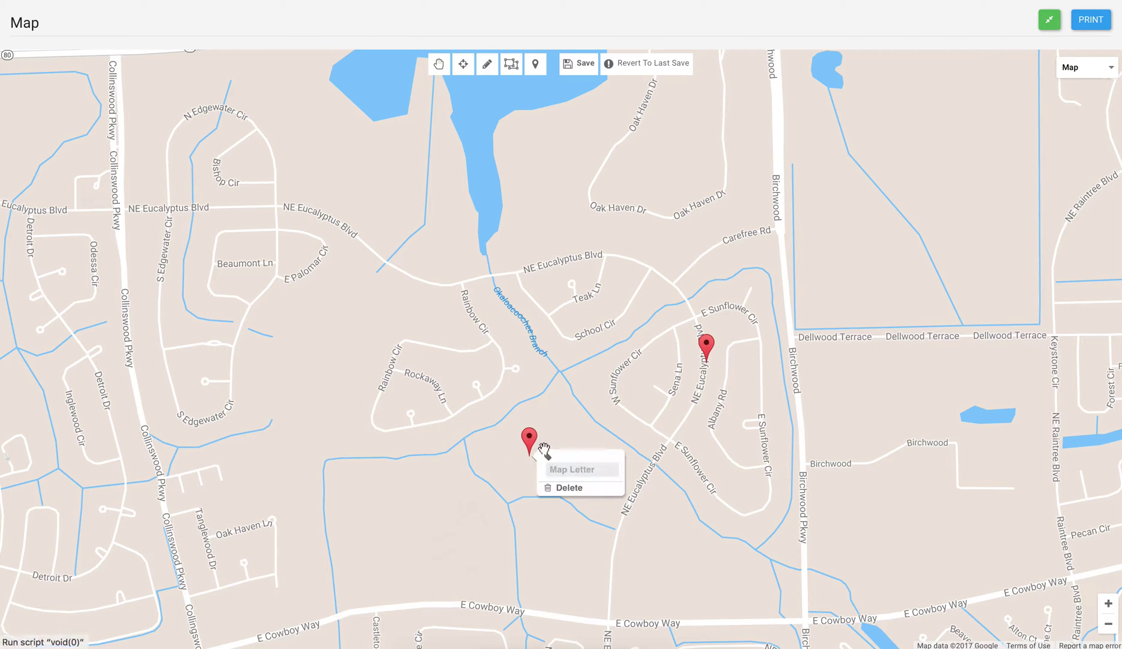
{"action": "left_click", "coordinate": [567, 488]}
{"action": "left_click", "coordinate": [708, 354]}
{"action": "left_click", "coordinate": [731, 395]}
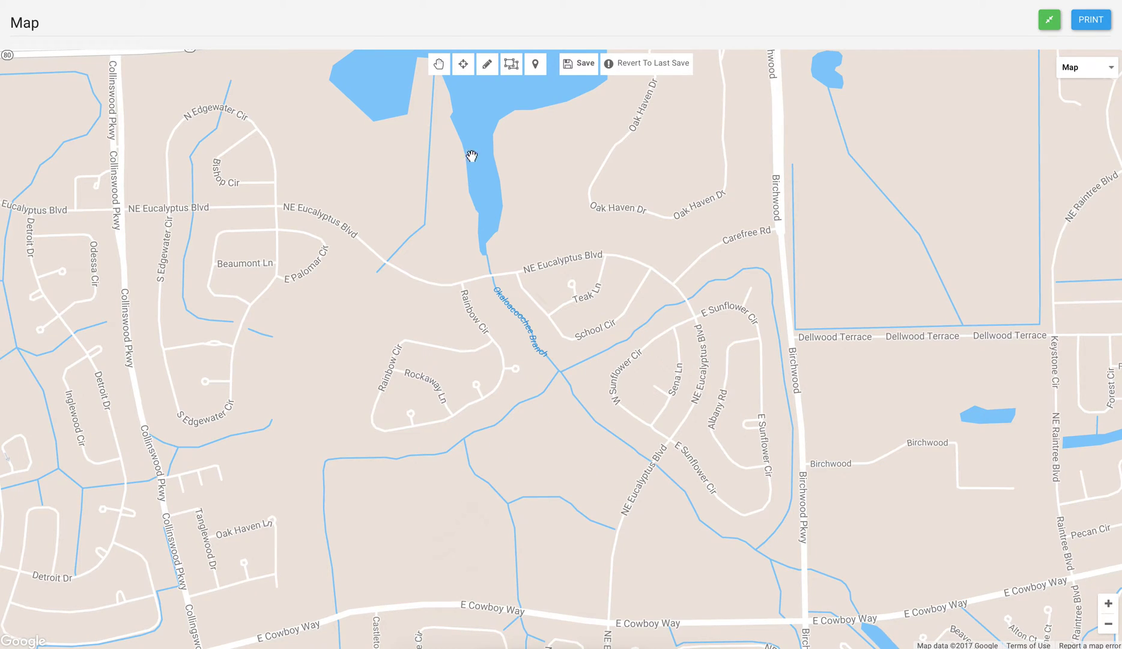
Highlight Rainbow Cir in green from NE Eucalyptus Blvd around its whole loop, using the pencil tool
{"action": "left_click", "coordinate": [487, 75]}
{"action": "left_click", "coordinate": [488, 71]}
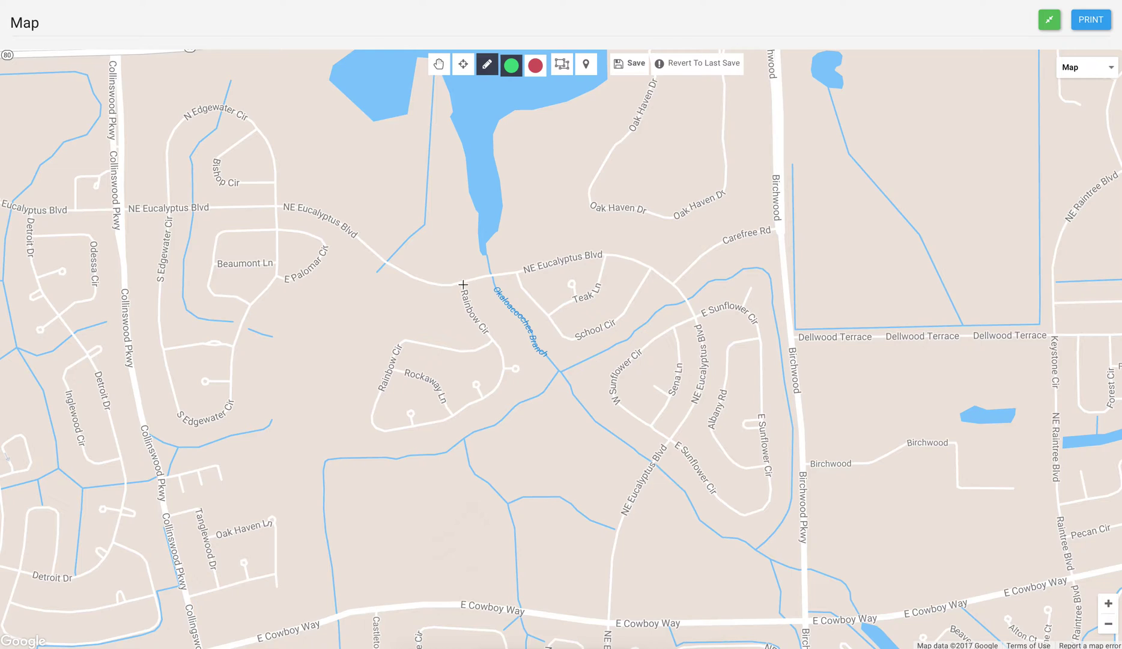
{"action": "left_click_drag", "start_coordinate": [465, 283], "coordinate": [475, 321]}
{"action": "left_click", "coordinate": [494, 342]}
{"action": "left_click", "coordinate": [505, 372]}
{"action": "left_click", "coordinate": [481, 400]}
{"action": "left_click", "coordinate": [429, 425]}
{"action": "left_click", "coordinate": [375, 426]}
{"action": "left_click", "coordinate": [378, 391]}
{"action": "left_click", "coordinate": [402, 341]}
{"action": "left_click", "coordinate": [465, 352]}
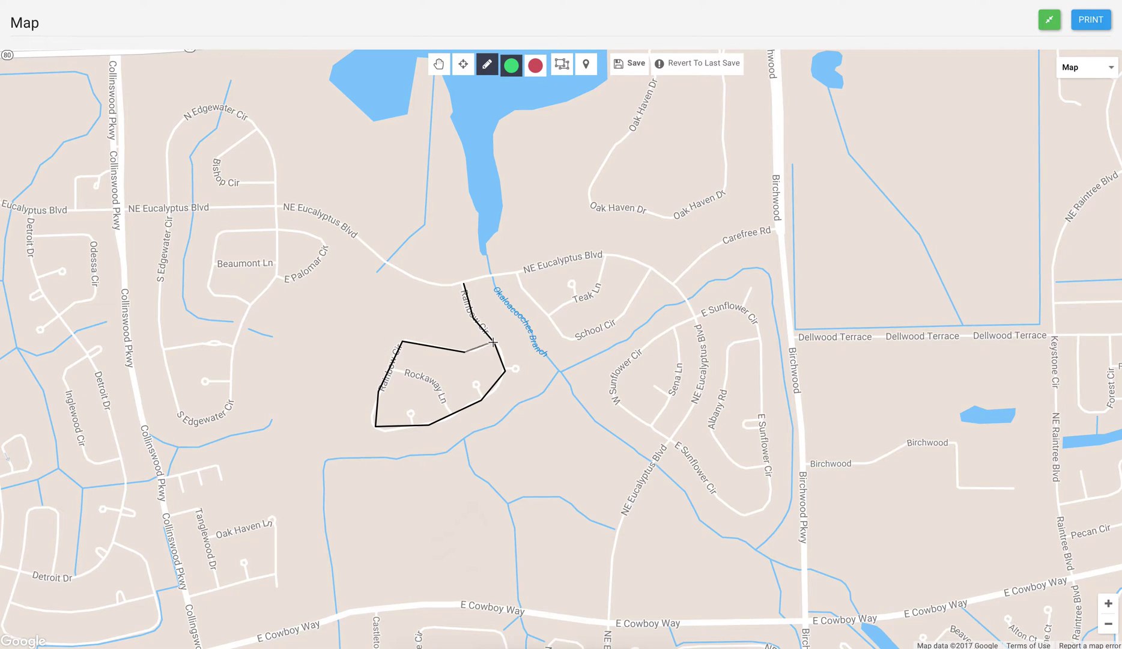
{"action": "left_click", "coordinate": [493, 342]}
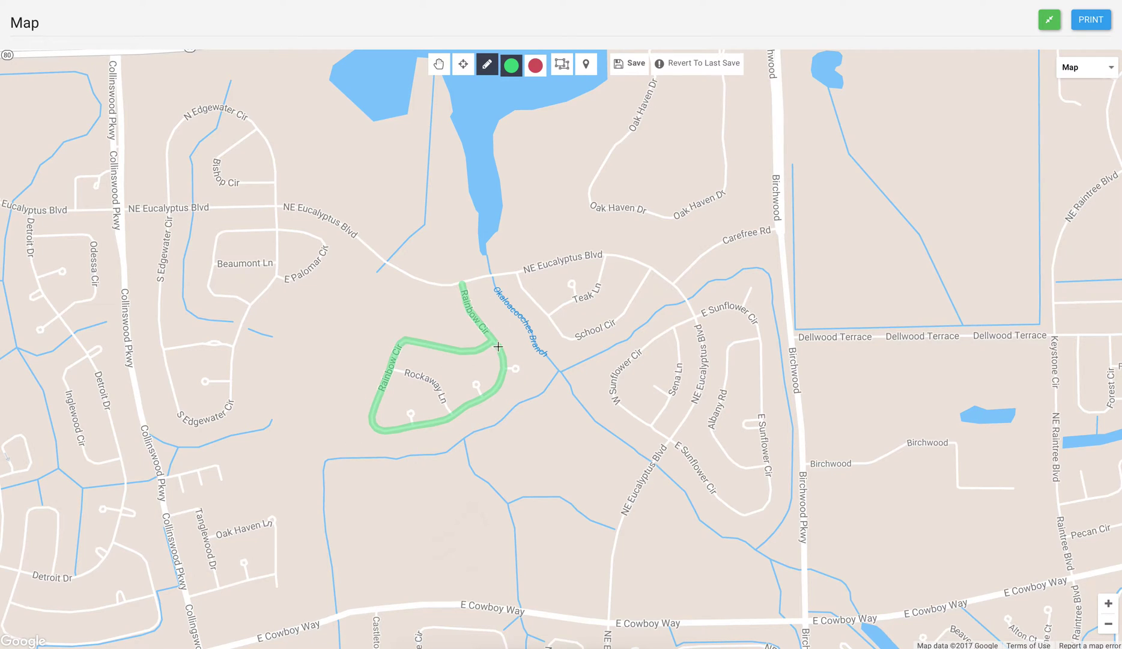
Highlight Rockaway Ln and the three cul-de-sacs off Rainbow Cir in green
{"action": "mouse_move", "coordinate": [392, 369]}
{"action": "left_mouse_down"}
{"action": "mouse_move", "coordinate": [430, 382]}
{"action": "mouse_move", "coordinate": [452, 415]}
{"action": "left_mouse_up"}
{"action": "left_click", "coordinate": [1109, 603]}
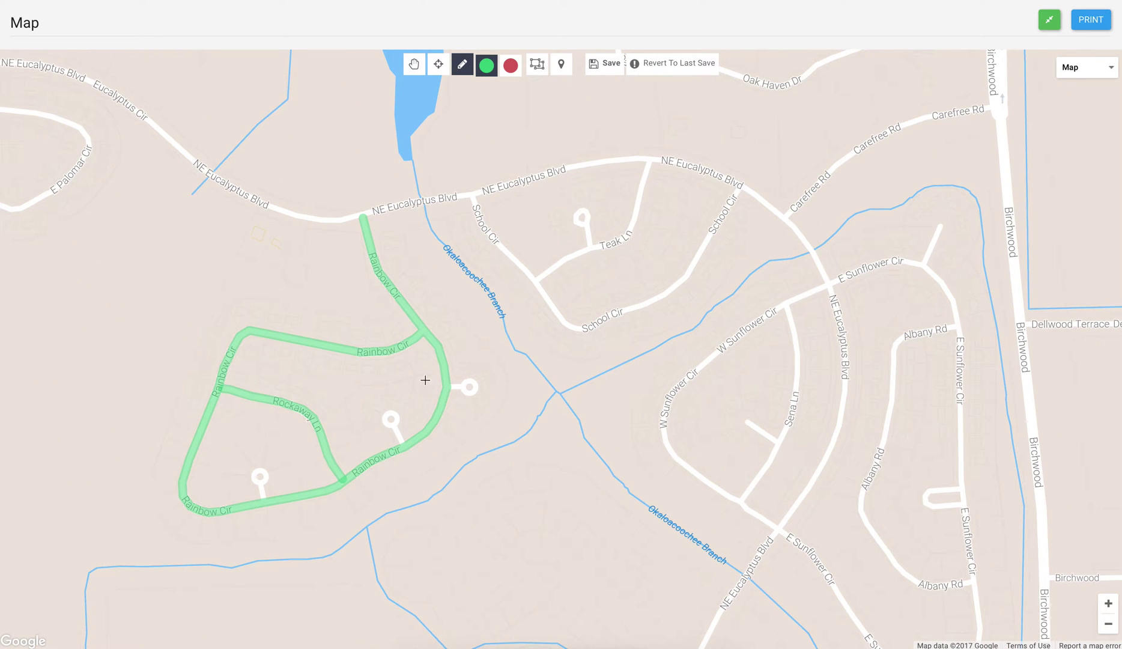
{"action": "mouse_move", "coordinate": [452, 384]}
{"action": "left_mouse_down"}
{"action": "mouse_move", "coordinate": [474, 379]}
{"action": "mouse_move", "coordinate": [476, 390]}
{"action": "mouse_move", "coordinate": [462, 386]}
{"action": "left_mouse_up"}
{"action": "mouse_move", "coordinate": [402, 446]}
{"action": "left_mouse_down"}
{"action": "mouse_move", "coordinate": [390, 412]}
{"action": "mouse_move", "coordinate": [395, 428]}
{"action": "left_mouse_up"}
{"action": "left_click", "coordinate": [265, 501]}
{"action": "mouse_move", "coordinate": [264, 501]}
{"action": "left_mouse_down"}
{"action": "mouse_move", "coordinate": [258, 467]}
{"action": "mouse_move", "coordinate": [262, 485]}
{"action": "left_mouse_up"}
Highlight NE Eucalyptus Blvd in green from Rainbow Cir to its southern junction with E Sunflower Cir
{"action": "left_click_drag", "start_coordinate": [595, 346], "coordinate": [321, 448]}
{"action": "left_click_drag", "start_coordinate": [269, 420], "coordinate": [379, 403]}
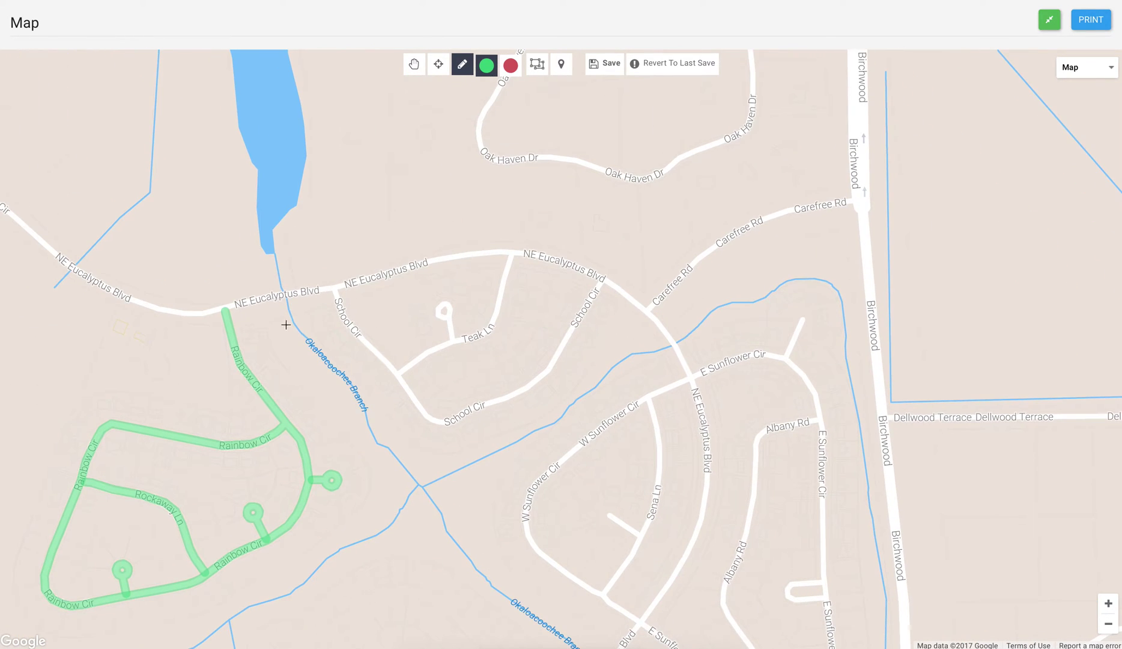
{"action": "mouse_move", "coordinate": [225, 307]}
{"action": "left_mouse_down"}
{"action": "mouse_move", "coordinate": [477, 253]}
{"action": "mouse_move", "coordinate": [539, 250]}
{"action": "mouse_move", "coordinate": [610, 286]}
{"action": "left_mouse_up"}
{"action": "left_click", "coordinate": [613, 283]}
{"action": "left_click", "coordinate": [647, 311]}
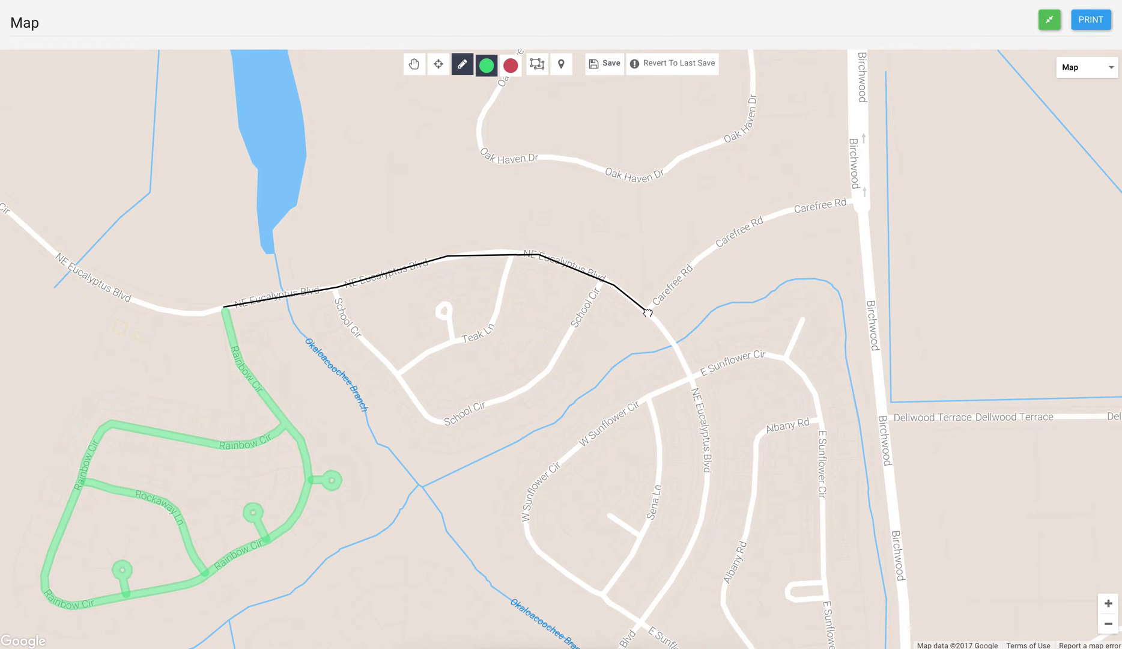
{"action": "left_click", "coordinate": [688, 390]}
{"action": "left_click_drag", "start_coordinate": [687, 389], "coordinate": [552, 235]}
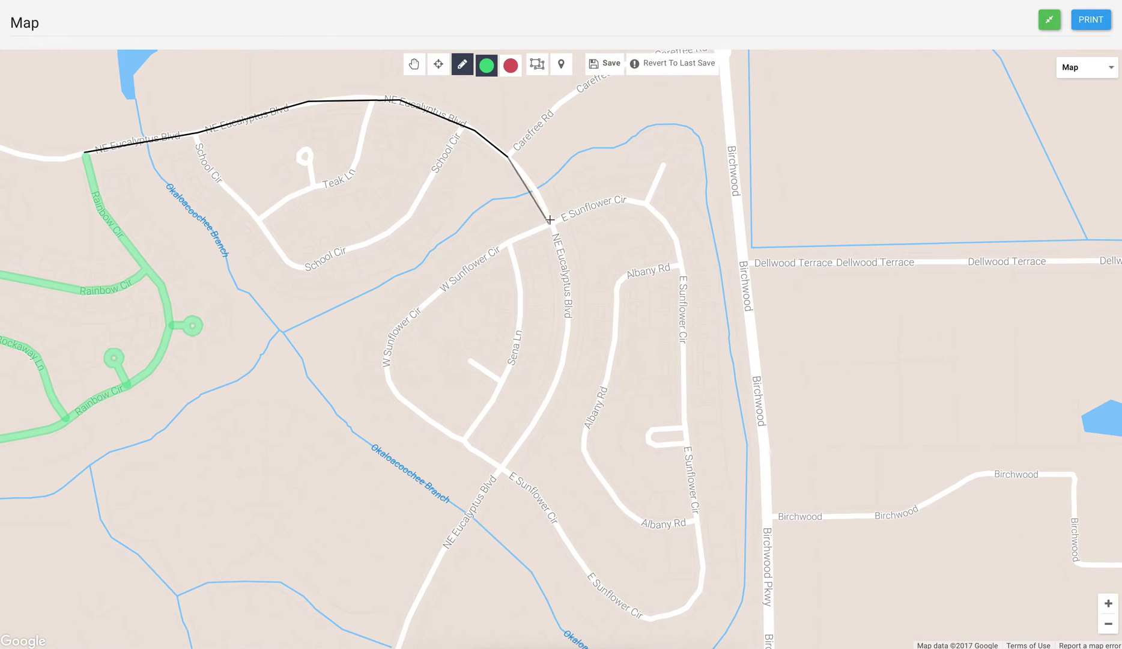
{"action": "left_click", "coordinate": [568, 301]}
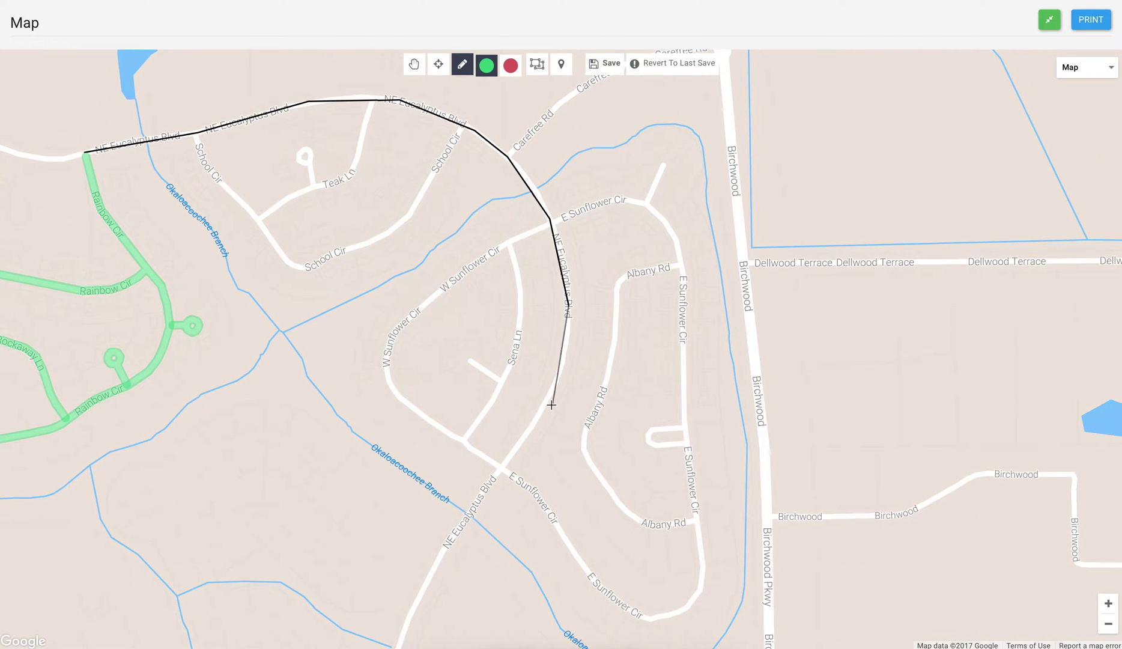
{"action": "double_click", "coordinate": [500, 471]}
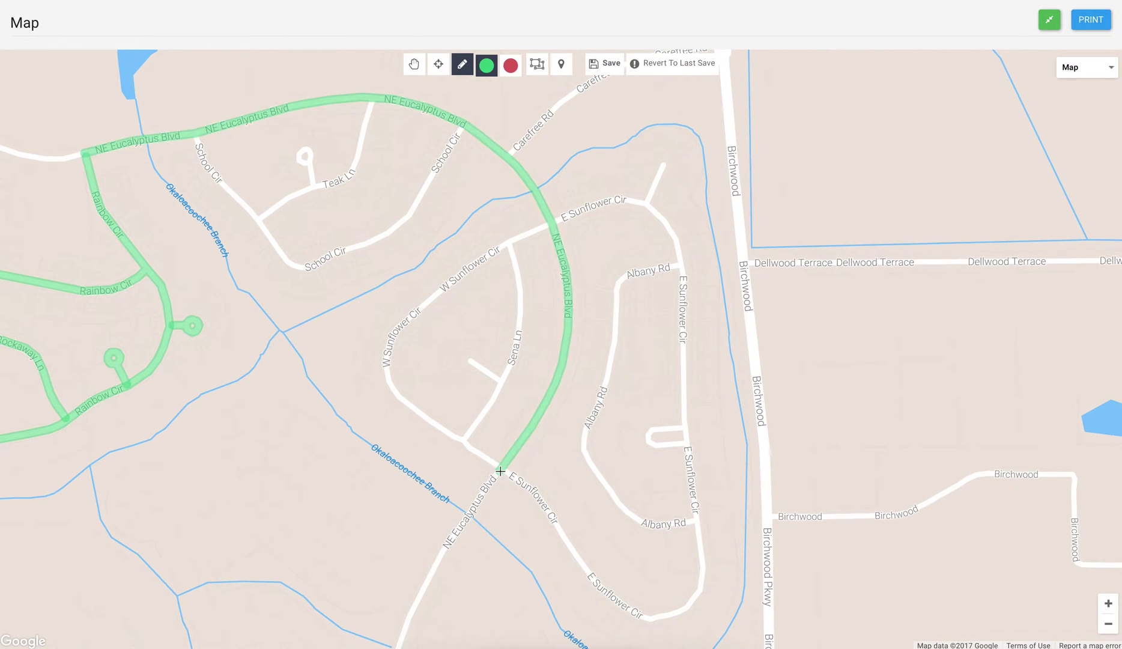
Highlight School Cir in green between its two junctions with NE Eucalyptus Blvd
{"action": "left_click", "coordinate": [325, 228]}
{"action": "left_click", "coordinate": [370, 296]}
{"action": "left_click", "coordinate": [423, 356]}
{"action": "left_click", "coordinate": [484, 341]}
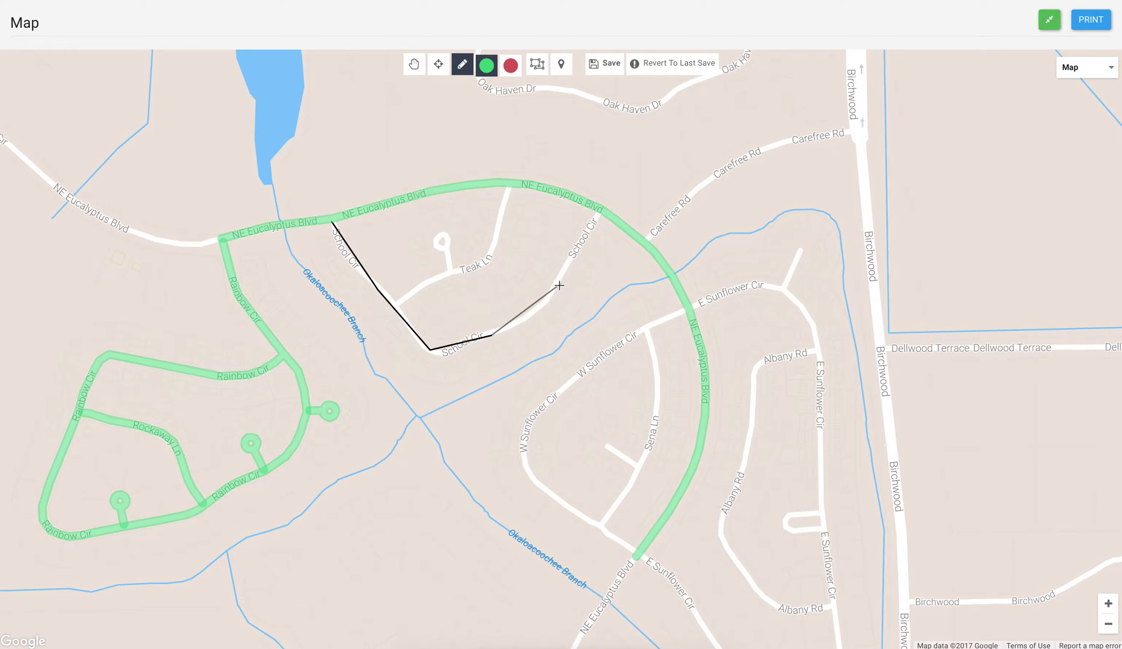
{"action": "double_click", "coordinate": [601, 216]}
Highlight Teak Ln in green from NE Eucalyptus Blvd to School Cir, including its cul-de-sac
{"action": "left_click", "coordinate": [508, 188]}
{"action": "left_click", "coordinate": [490, 259]}
{"action": "left_click", "coordinate": [454, 275]}
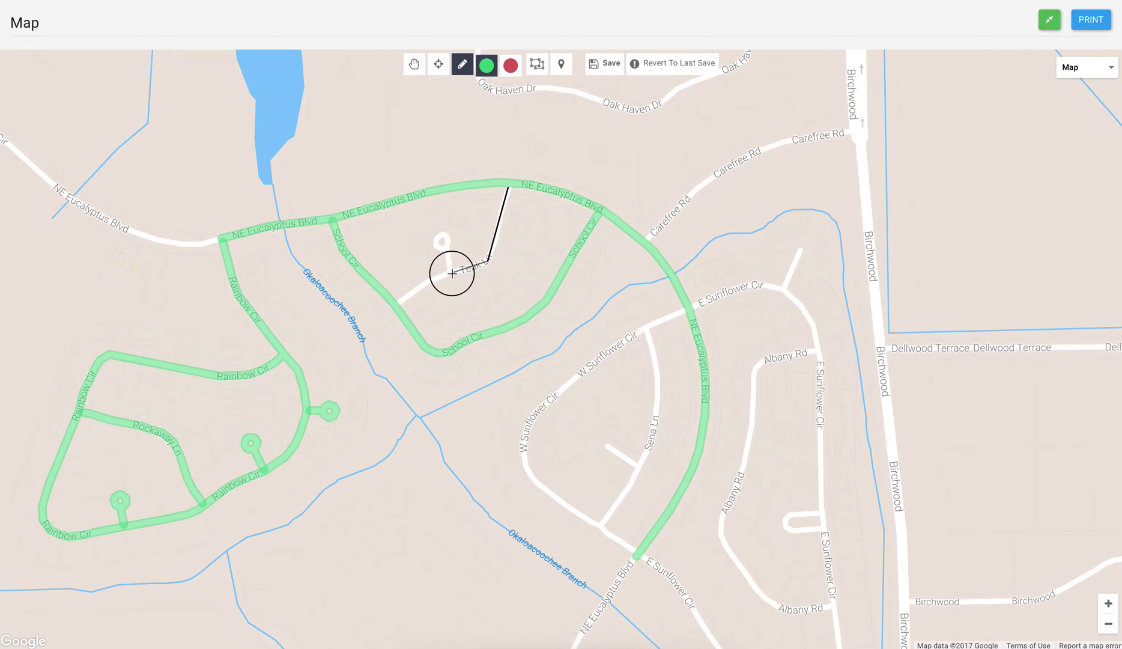
{"action": "double_click", "coordinate": [398, 304]}
{"action": "left_click", "coordinate": [434, 241]}
{"action": "left_click", "coordinate": [450, 243]}
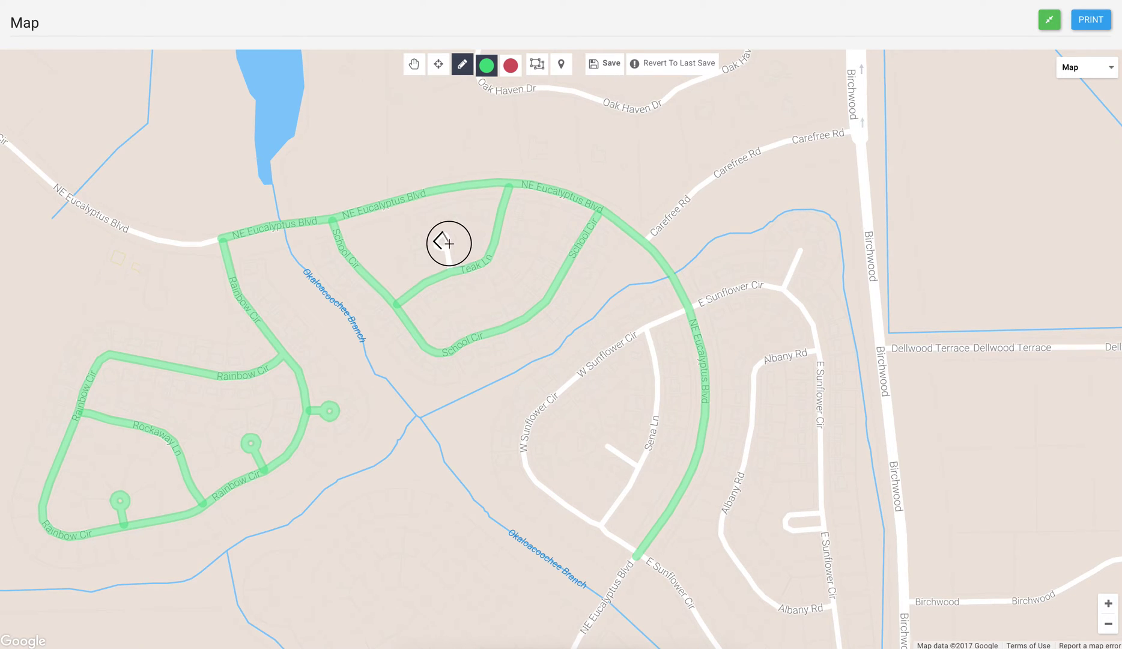
{"action": "double_click", "coordinate": [450, 272]}
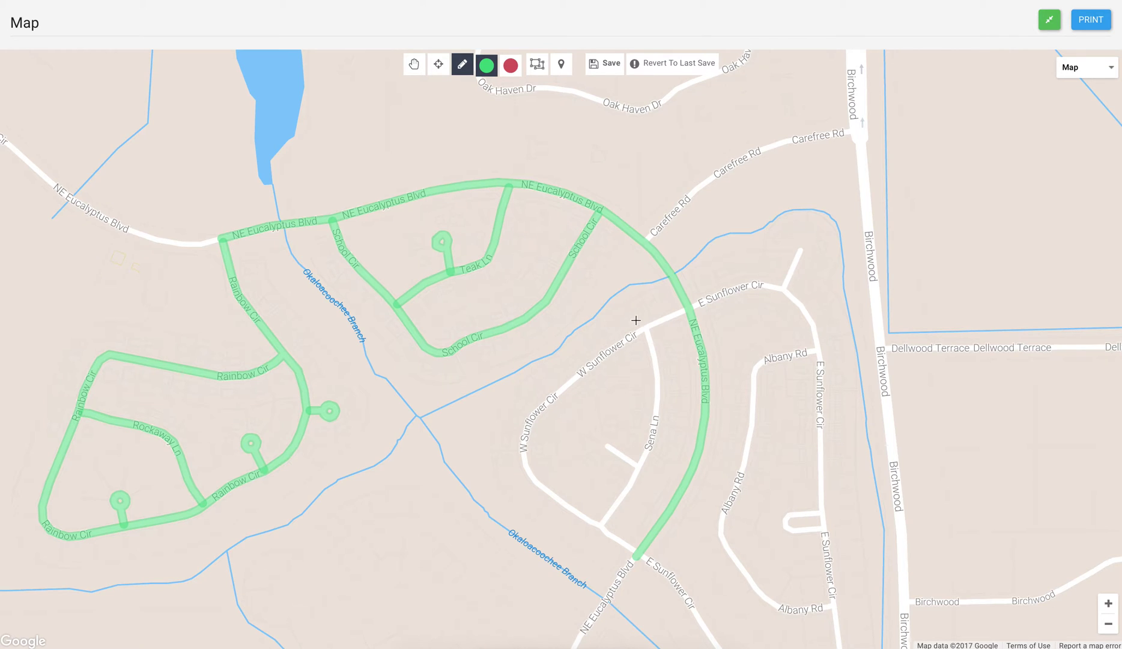
Highlight W Sunflower Cir in green between its northern and southern junctions with NE Eucalyptus Blvd
{"action": "left_click", "coordinate": [683, 311]}
{"action": "left_click", "coordinate": [633, 333]}
{"action": "left_click", "coordinate": [530, 421]}
{"action": "left_click", "coordinate": [525, 469]}
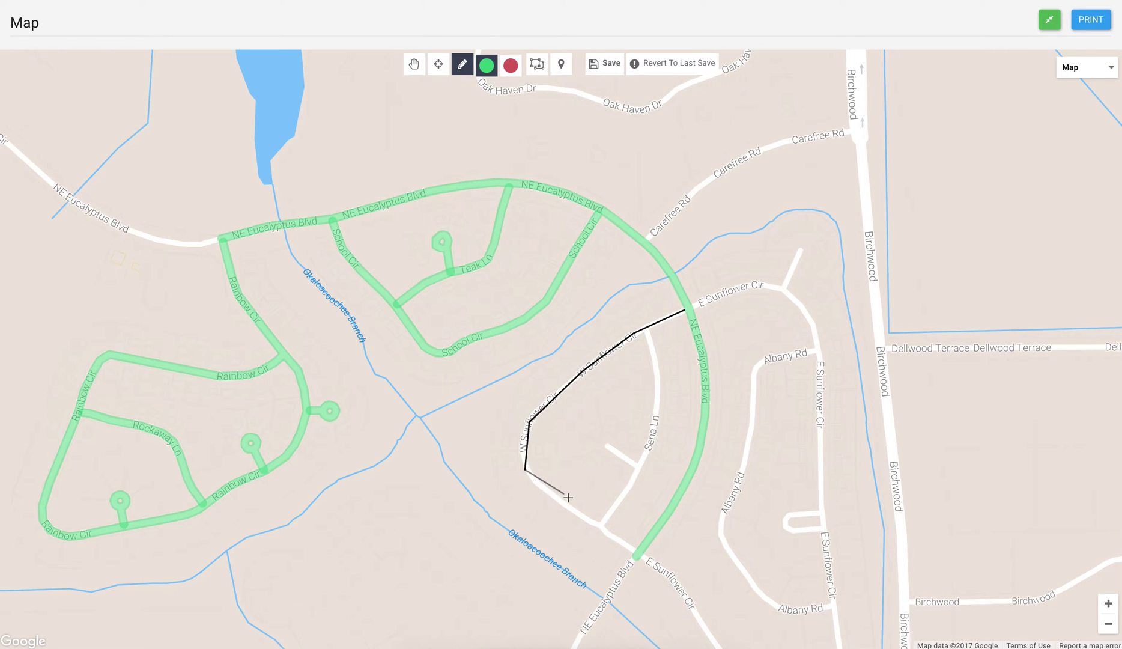
{"action": "left_click", "coordinate": [578, 516]}
{"action": "left_click", "coordinate": [611, 536]}
{"action": "double_click", "coordinate": [635, 551]}
Highlight Sena Ln and its short dead-end side street in green
{"action": "left_click", "coordinate": [646, 328]}
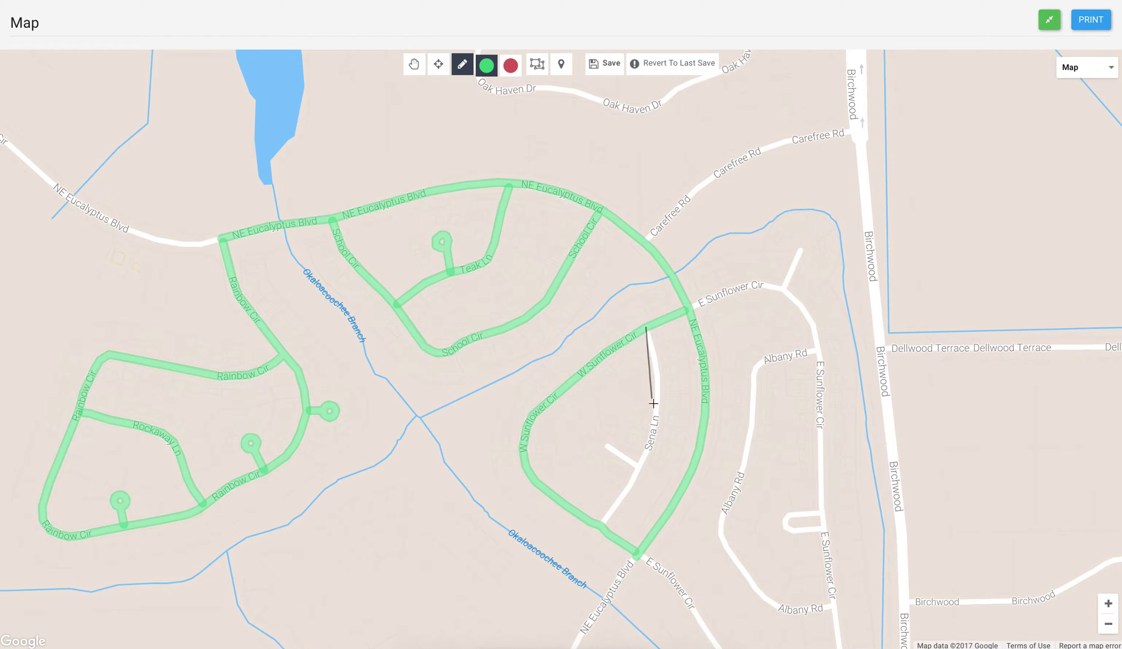
{"action": "left_click", "coordinate": [659, 413]}
{"action": "double_click", "coordinate": [601, 525]}
{"action": "left_click", "coordinate": [608, 444]}
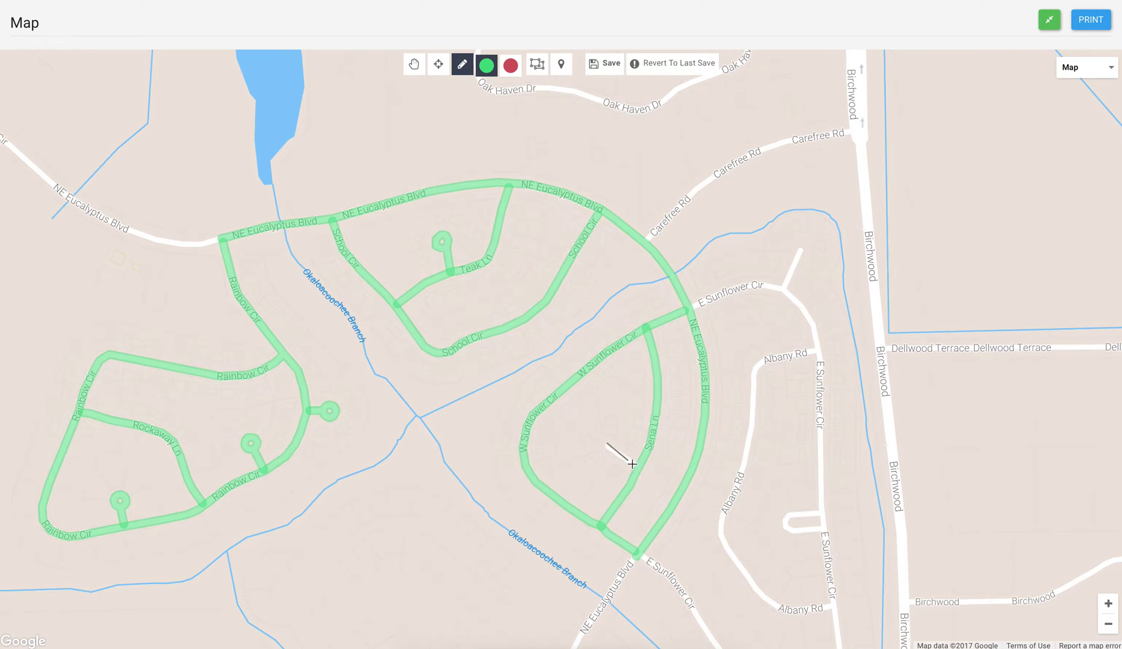
{"action": "double_click", "coordinate": [637, 466]}
Save the highlighted map and switch off the pencil tool
{"action": "left_click_drag", "start_coordinate": [481, 373], "coordinate": [600, 376]}
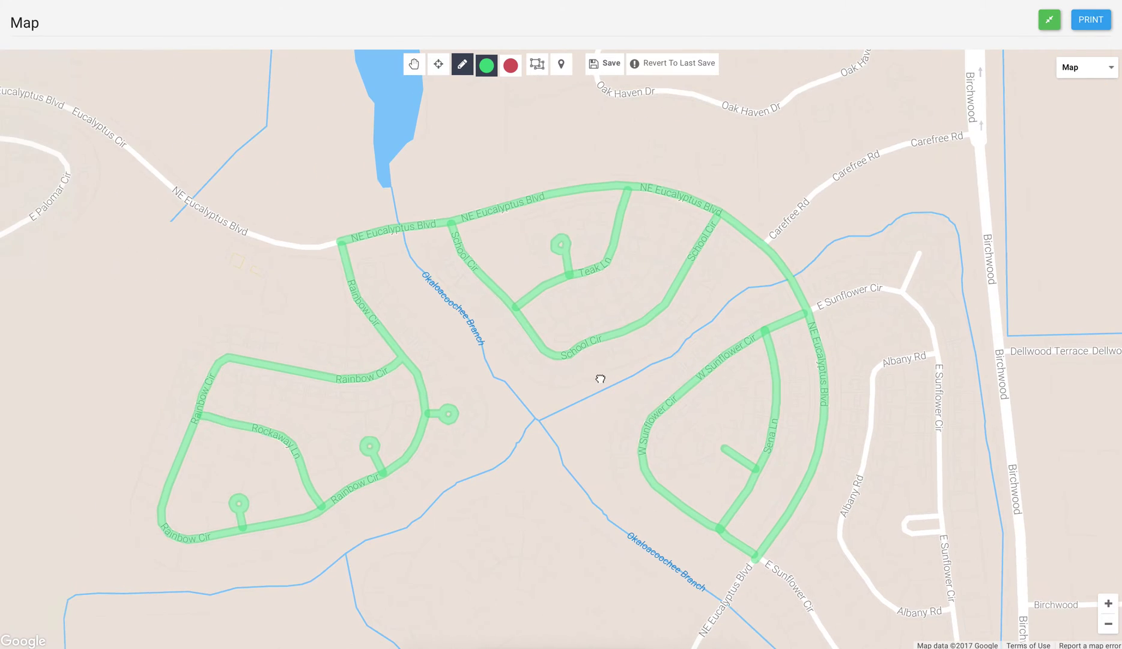
{"action": "left_click", "coordinate": [612, 65]}
{"action": "left_click", "coordinate": [463, 70]}
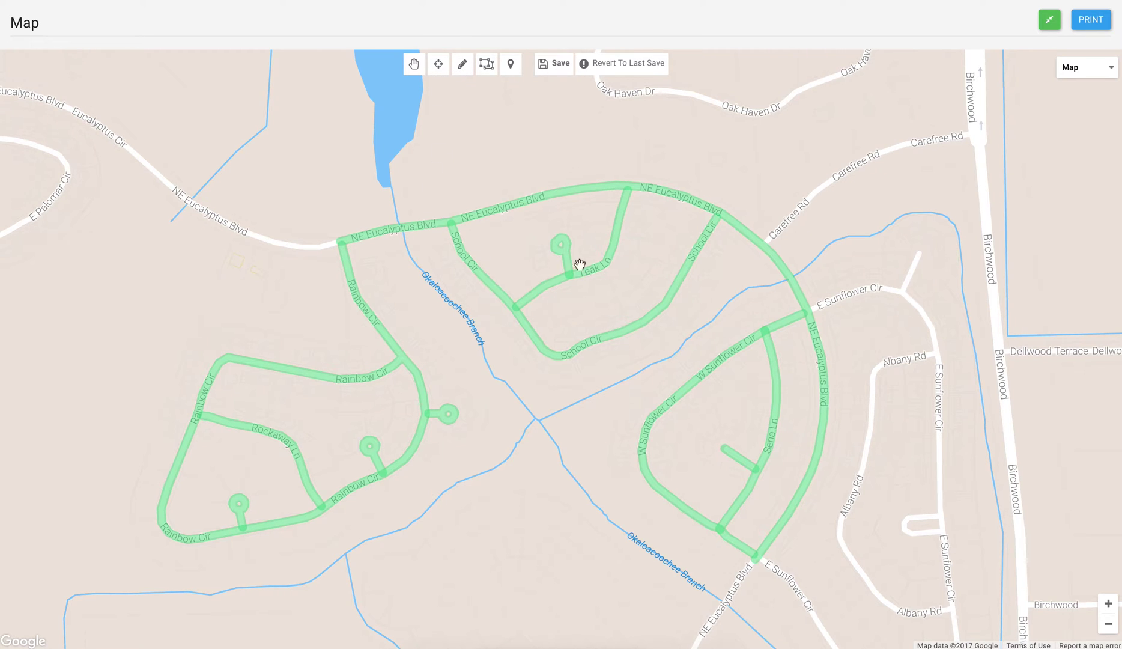
Start a territory boundary at Carefree Rd and trace it along NE Eucalyptus Blvd to just past E Sunflower Cir
{"action": "left_click_drag", "start_coordinate": [843, 388], "coordinate": [664, 326]}
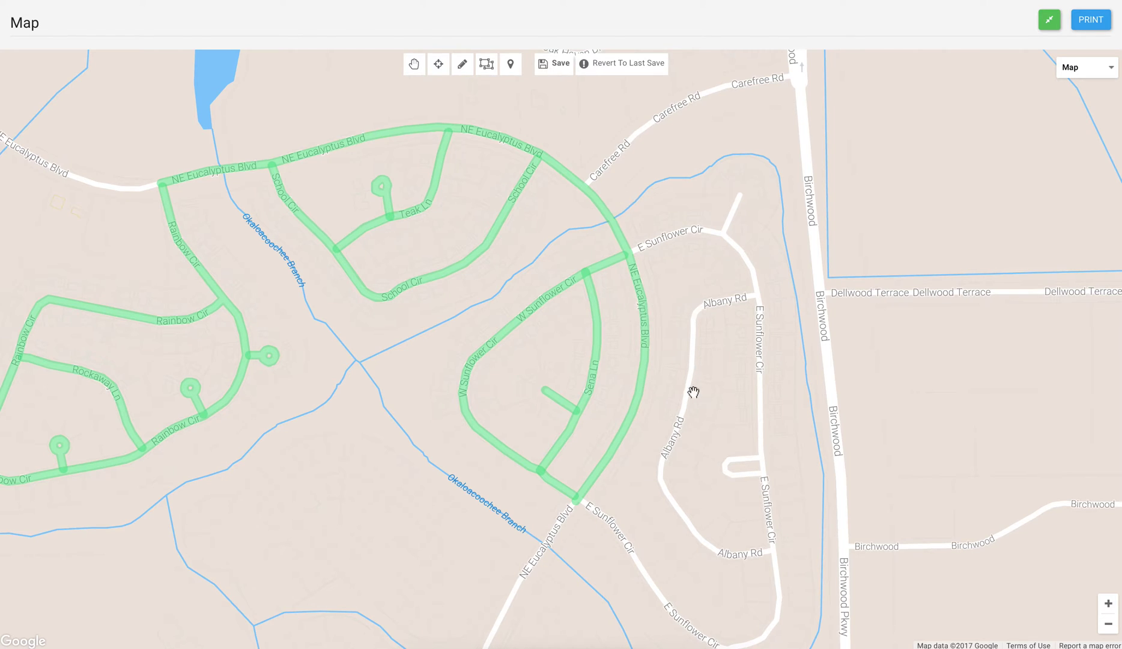
{"action": "left_click", "coordinate": [440, 72]}
{"action": "left_click", "coordinate": [1108, 607]}
{"action": "left_click_drag", "start_coordinate": [900, 401], "coordinate": [787, 506]}
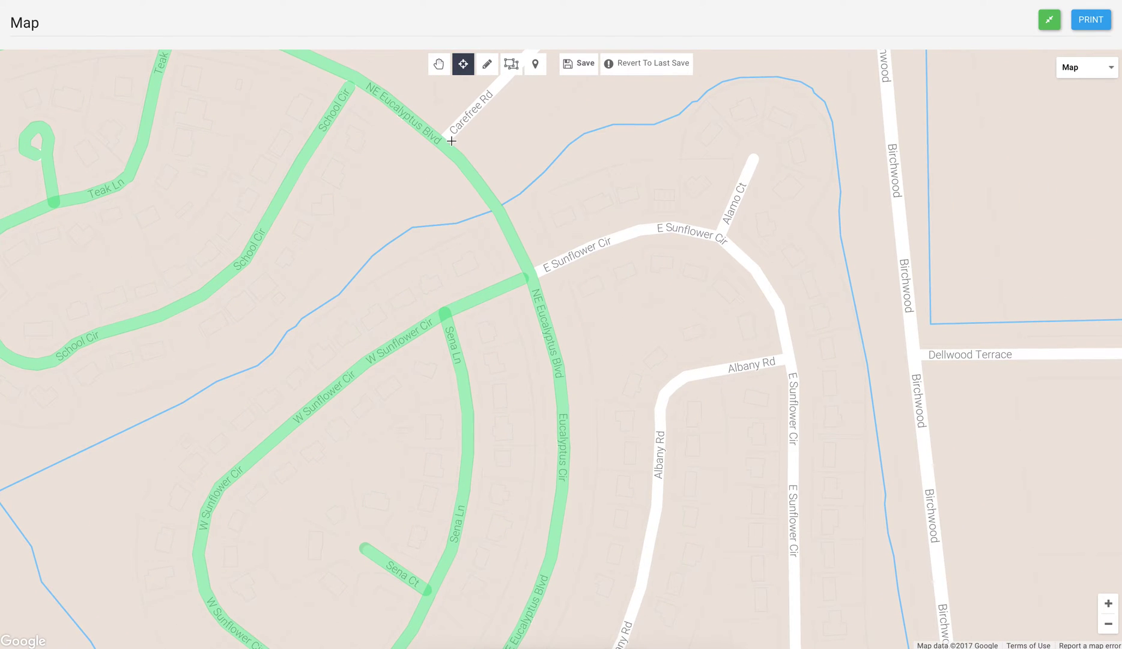
{"action": "left_click", "coordinate": [474, 163]}
{"action": "left_click", "coordinate": [496, 192]}
{"action": "double_click", "coordinate": [514, 225]}
{"action": "left_click", "coordinate": [545, 296]}
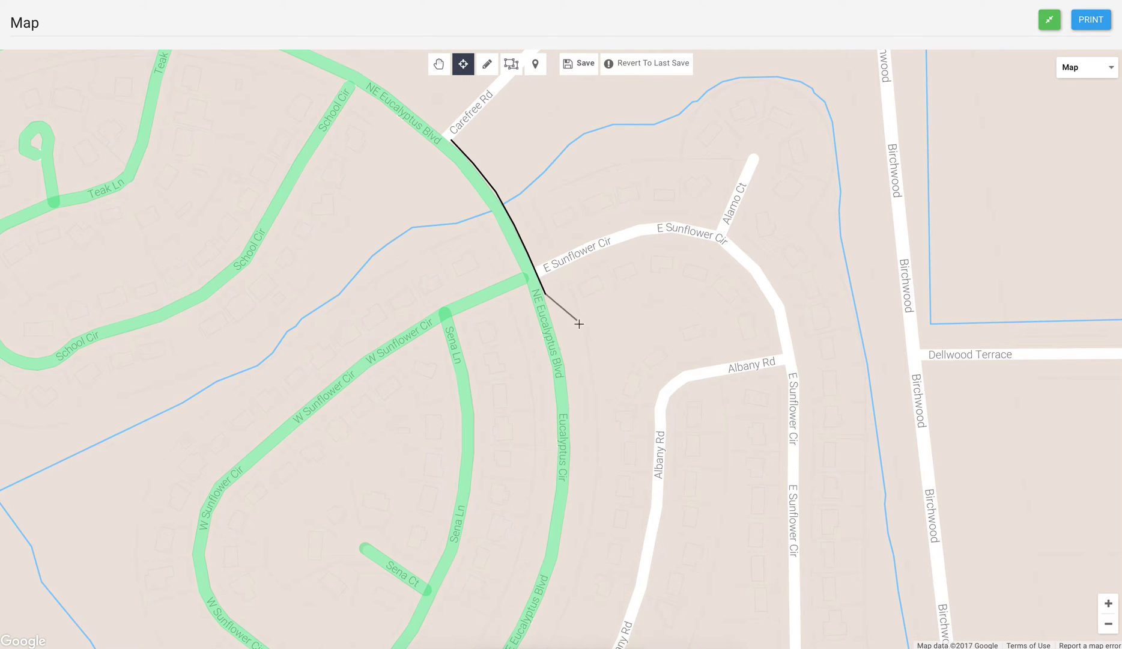
Trace the rest of the territory boundary along the outer side of NE Eucalyptus Blvd and end it at the southern E Sunflower Cir junction
{"action": "left_click_drag", "start_coordinate": [580, 323], "coordinate": [535, 173]}
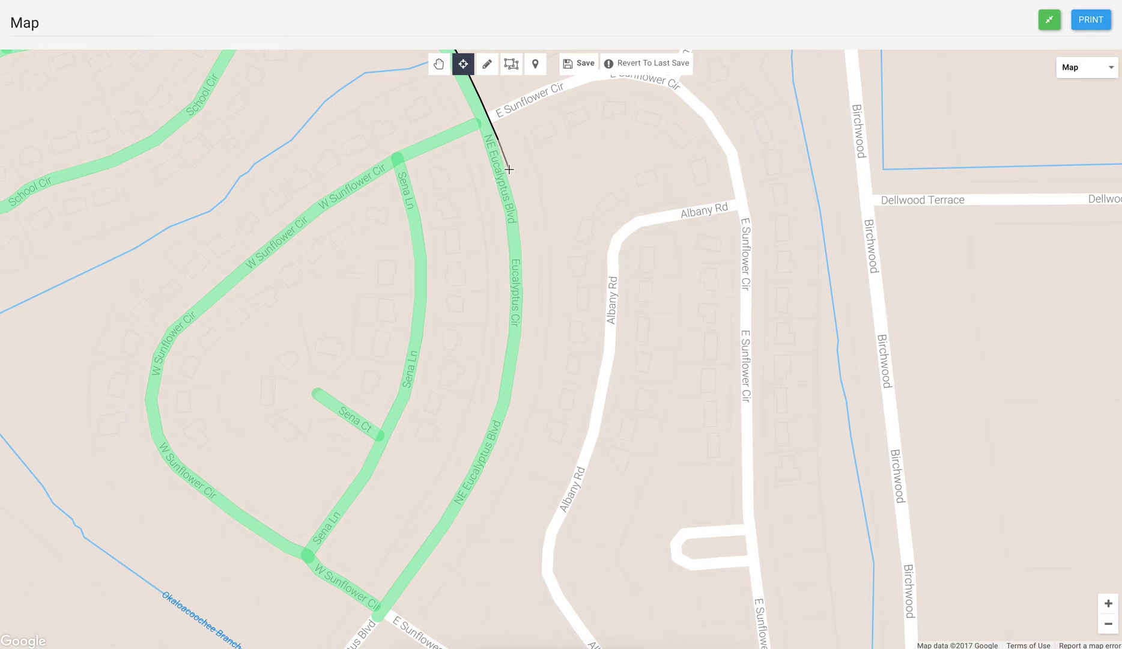
{"action": "double_click", "coordinate": [521, 215]}
{"action": "left_click", "coordinate": [526, 282]}
{"action": "left_click", "coordinate": [527, 324]}
{"action": "left_click_drag", "start_coordinate": [600, 294], "coordinate": [658, 183]}
{"action": "left_click", "coordinate": [645, 185]}
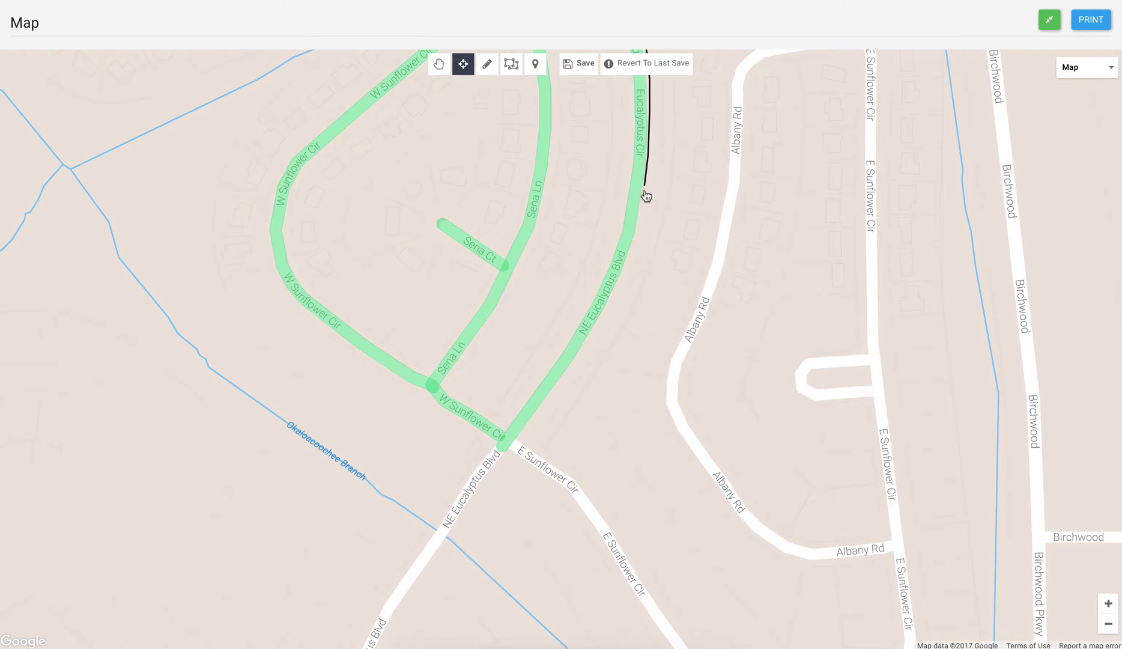
{"action": "left_click", "coordinate": [633, 249]}
{"action": "left_click", "coordinate": [617, 287]}
{"action": "left_click", "coordinate": [591, 334]}
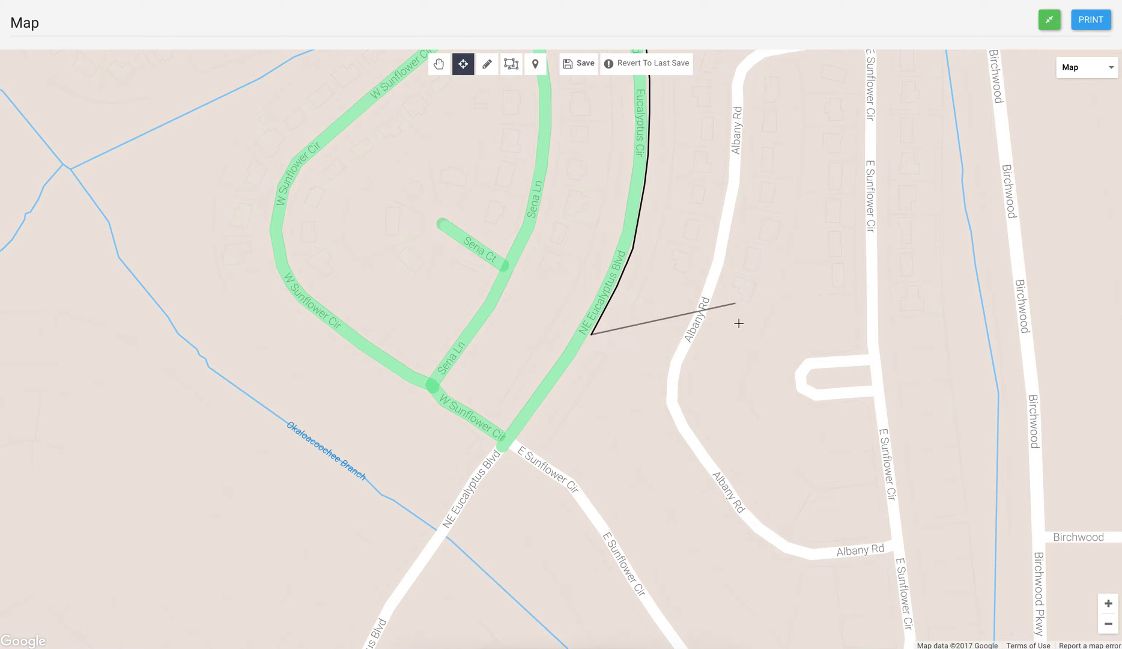
{"action": "mouse_move", "coordinate": [619, 408]}
{"action": "left_mouse_down"}
{"action": "mouse_move", "coordinate": [658, 388]}
{"action": "mouse_move", "coordinate": [627, 400]}
{"action": "mouse_move", "coordinate": [583, 369]}
{"action": "mouse_move", "coordinate": [662, 323]}
{"action": "mouse_move", "coordinate": [724, 251]}
{"action": "mouse_move", "coordinate": [676, 221]}
{"action": "mouse_move", "coordinate": [664, 262]}
{"action": "left_mouse_up"}
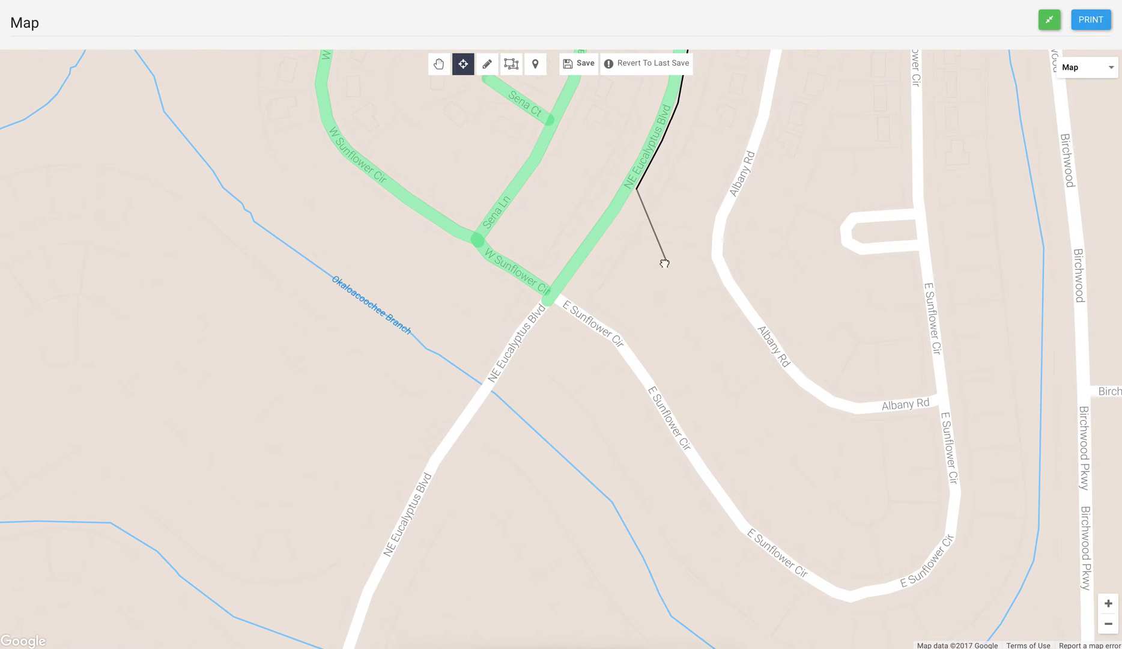
{"action": "left_click", "coordinate": [599, 243]}
{"action": "double_click", "coordinate": [557, 303]}
Bring the whole highlighted territory into view and switch off the boundary tool
{"action": "left_click", "coordinate": [1106, 622]}
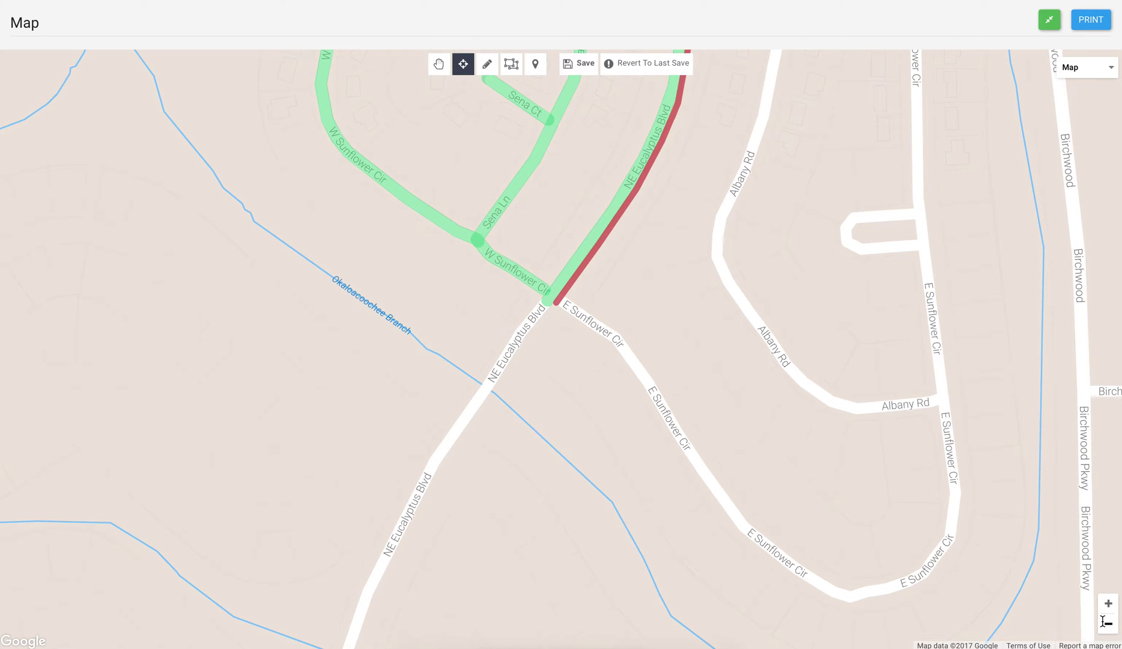
{"action": "left_click", "coordinate": [1106, 622]}
{"action": "mouse_move", "coordinate": [645, 257]}
{"action": "left_mouse_down"}
{"action": "mouse_move", "coordinate": [657, 303]}
{"action": "mouse_move", "coordinate": [726, 358]}
{"action": "mouse_move", "coordinate": [752, 362]}
{"action": "left_mouse_up"}
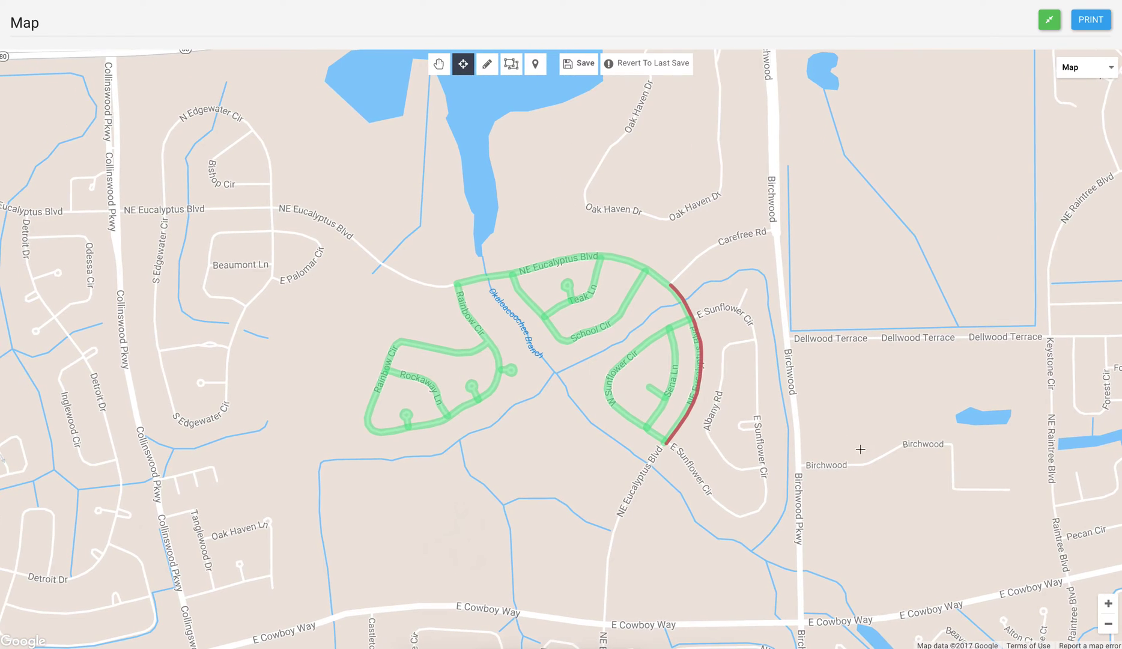
{"action": "left_click", "coordinate": [1108, 603]}
{"action": "left_click", "coordinate": [626, 365]}
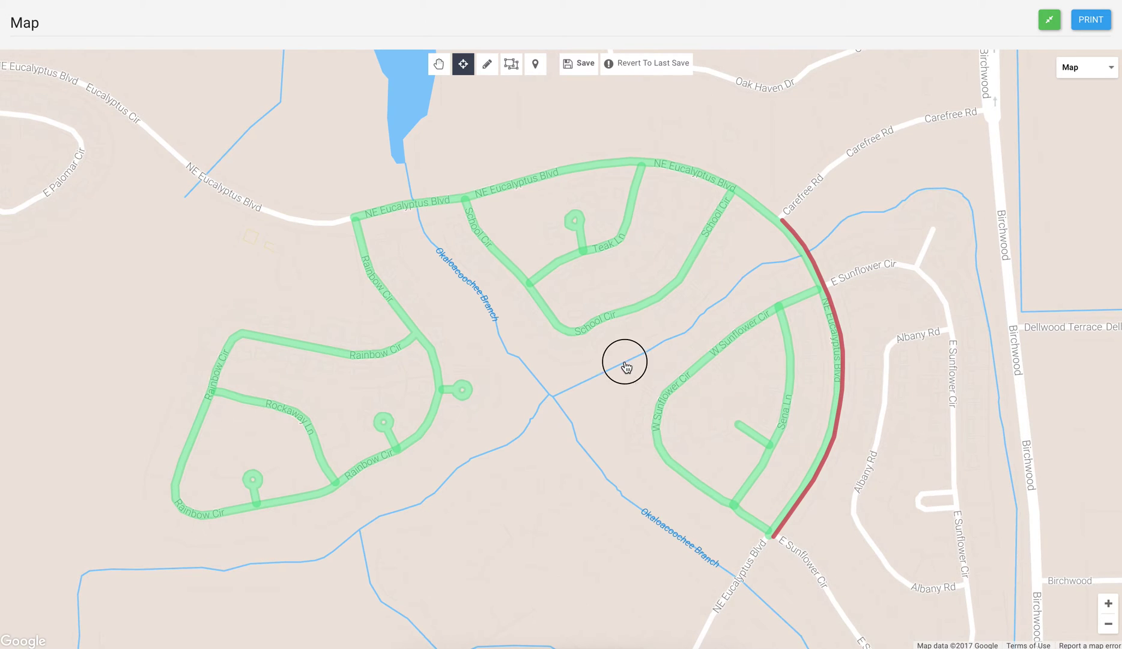
{"action": "left_click_drag", "start_coordinate": [625, 364], "coordinate": [687, 386]}
{"action": "left_click", "coordinate": [459, 68]}
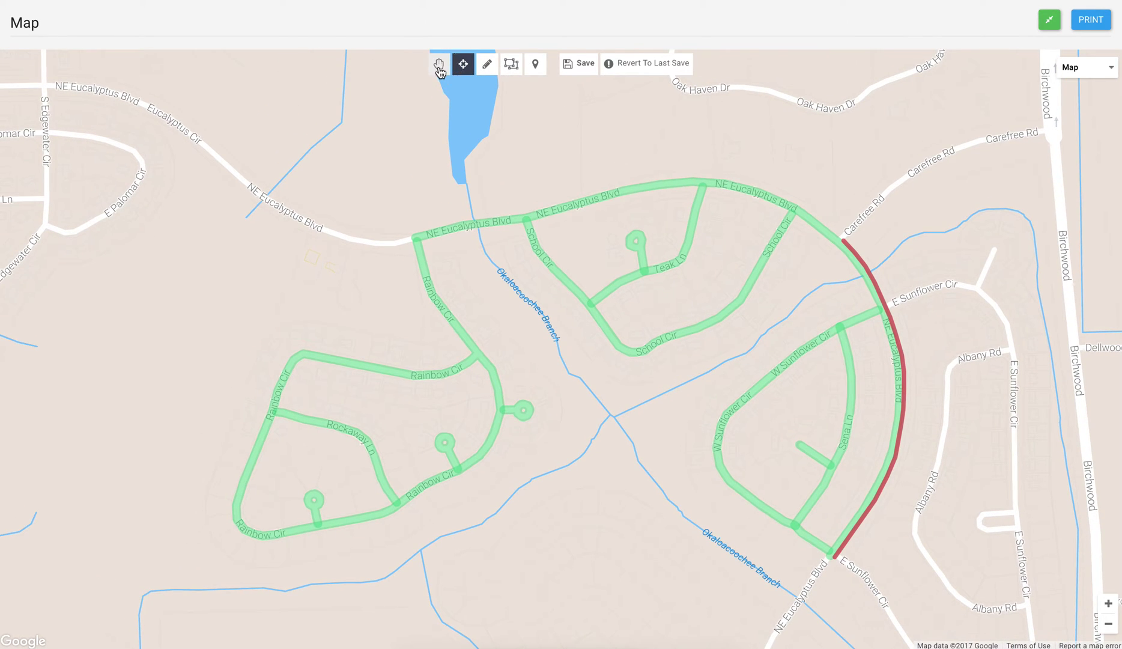
{"action": "left_click", "coordinate": [440, 66]}
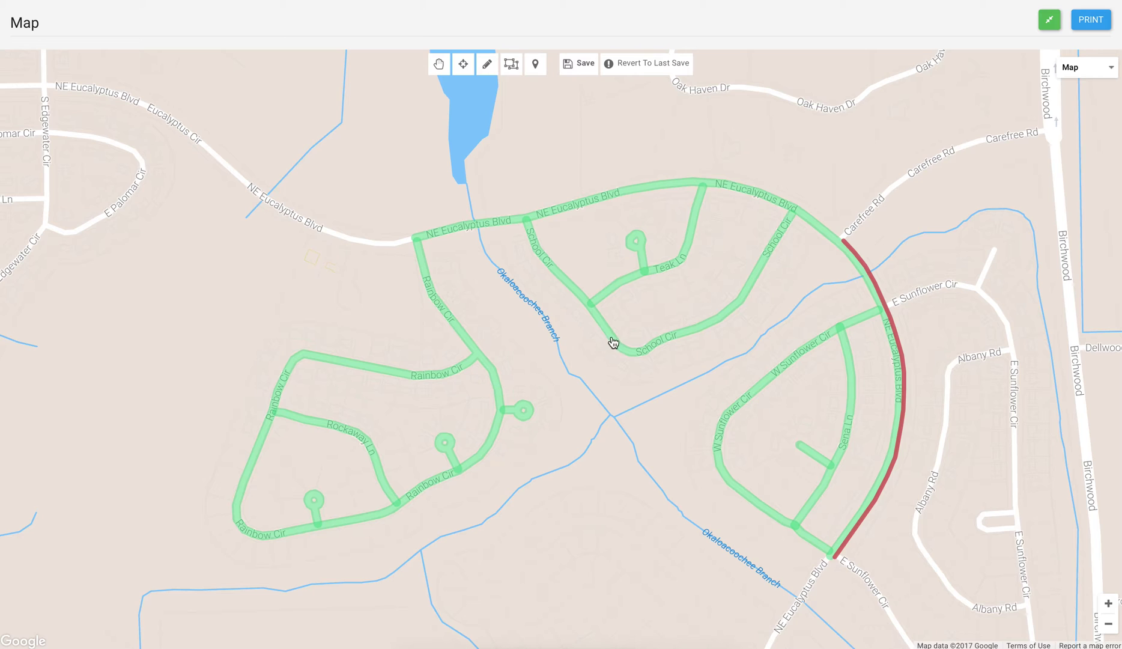
Try the Dont Work style on the NE Eucalyptus Blvd highlight and switch it back to Work Both Sides
{"action": "left_click", "coordinate": [455, 375]}
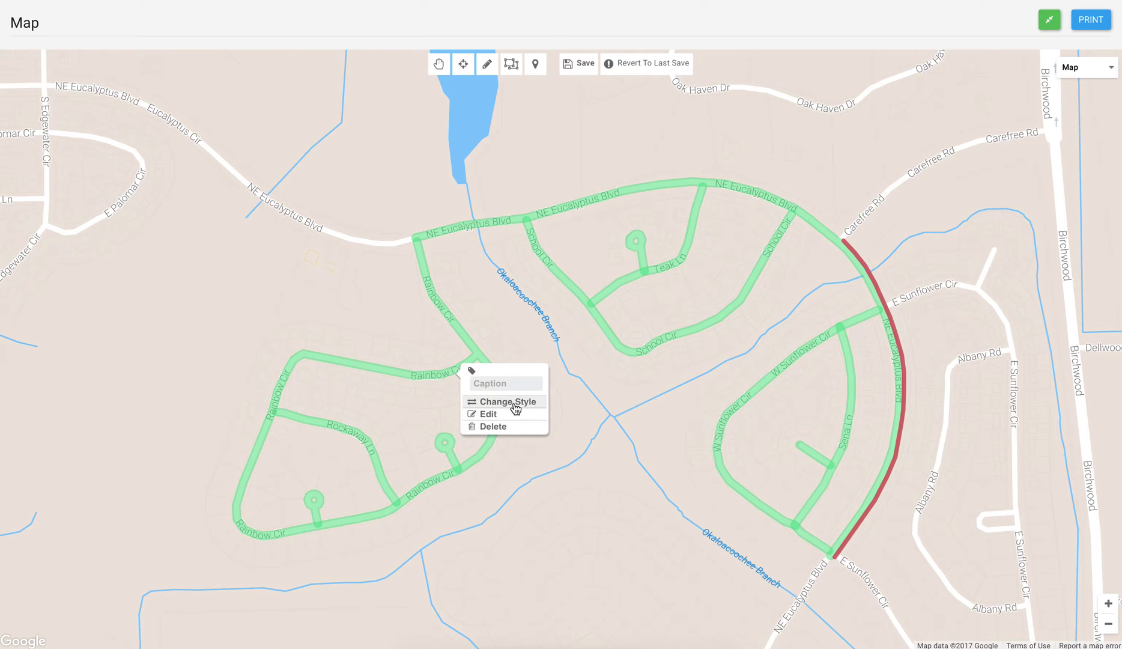
{"action": "left_click", "coordinate": [498, 264]}
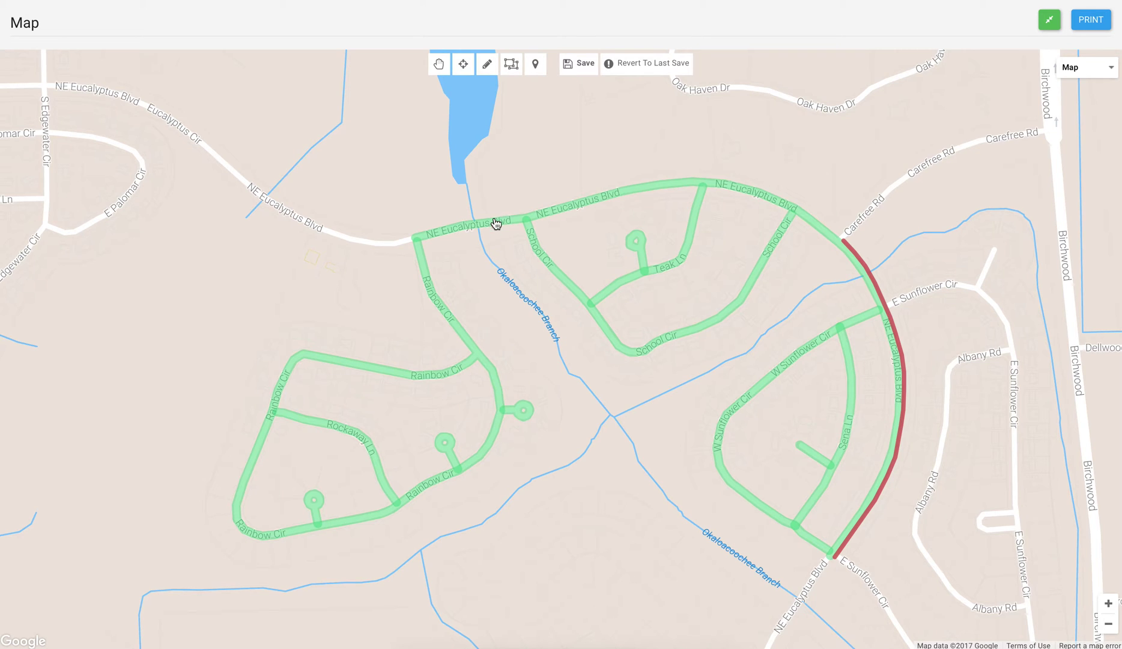
{"action": "left_click", "coordinate": [496, 223]}
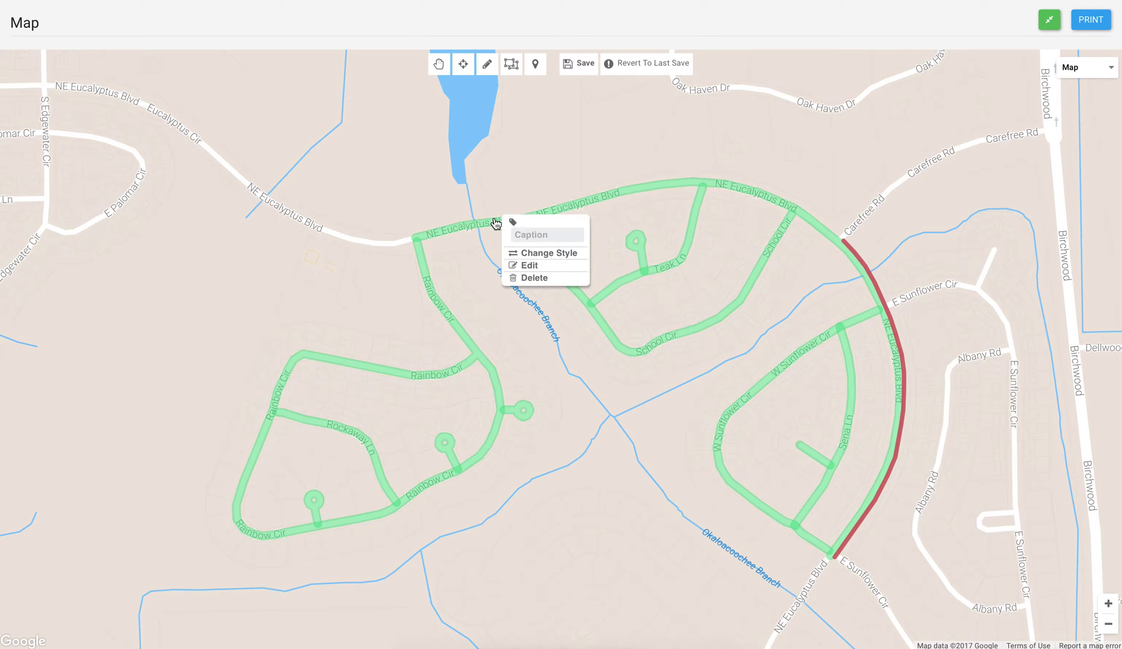
{"action": "left_click", "coordinate": [536, 253]}
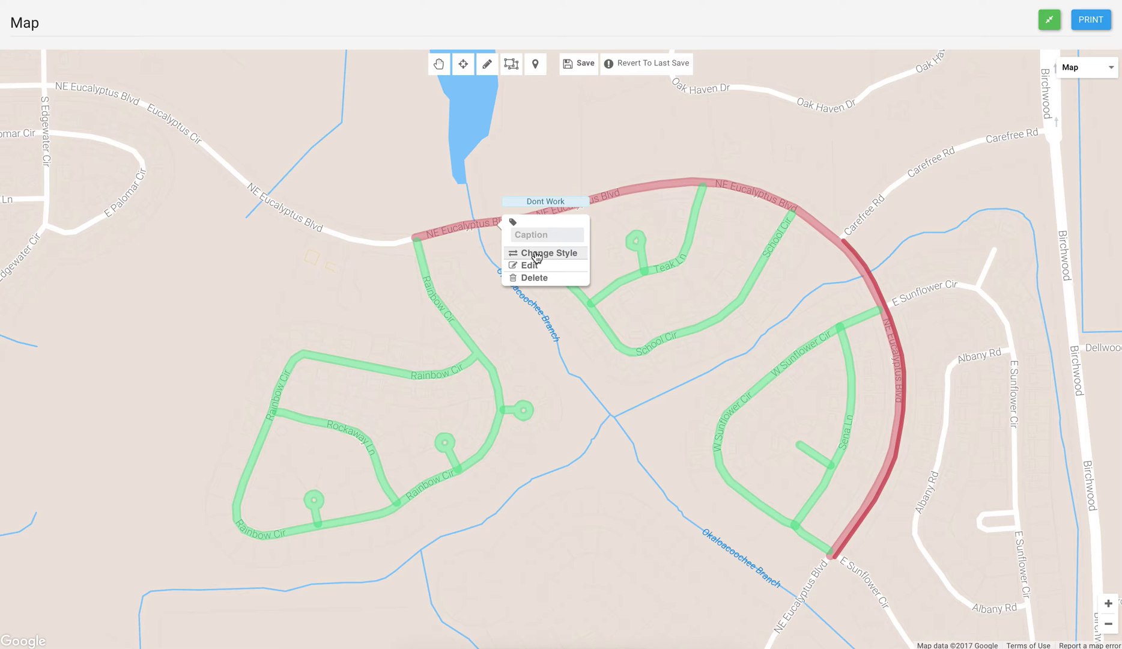
{"action": "left_click", "coordinate": [536, 253]}
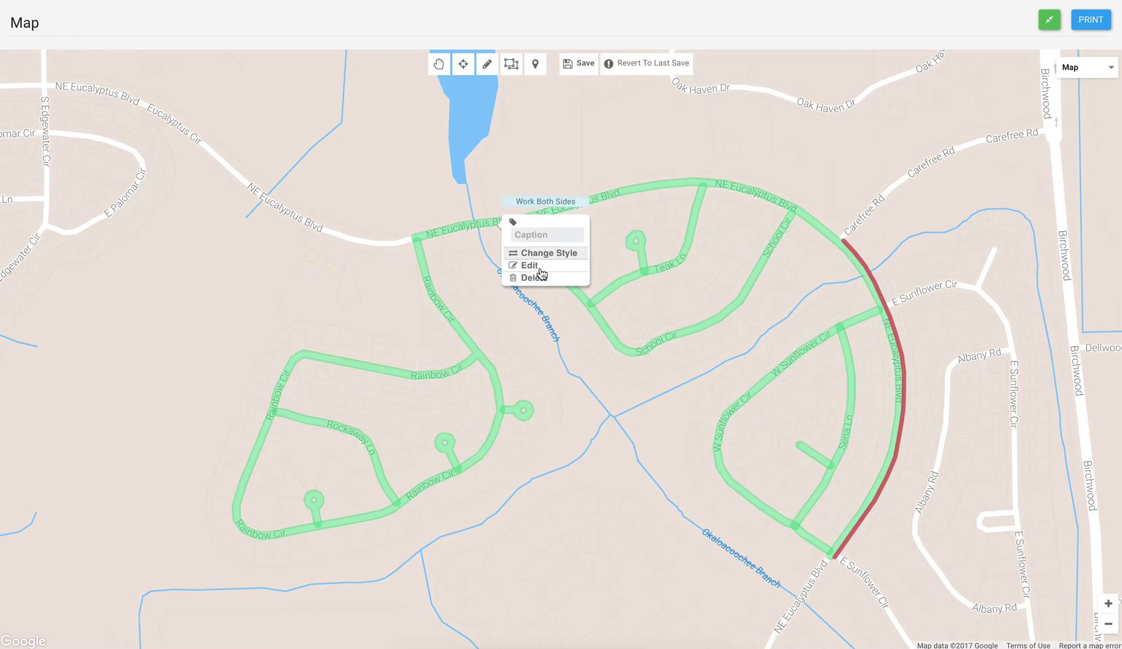
{"action": "left_click", "coordinate": [570, 361]}
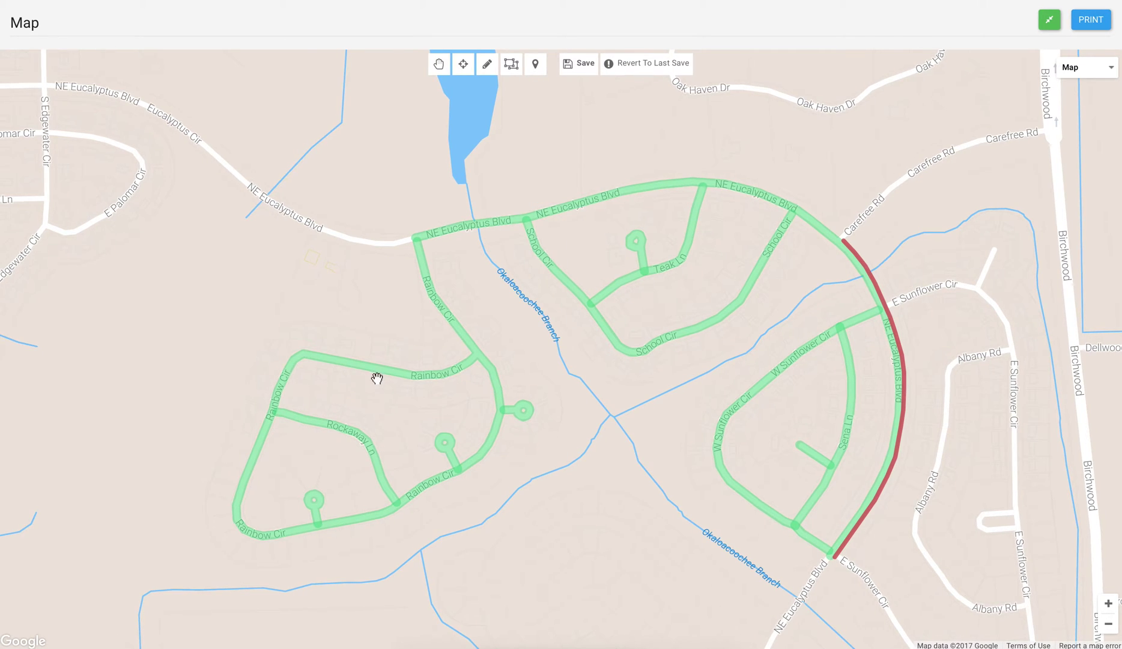
Edit the Rainbow Cir highlight by moving a point on its northern stretch, and finish editing
{"action": "left_click", "coordinate": [386, 375]}
{"action": "left_click", "coordinate": [420, 415]}
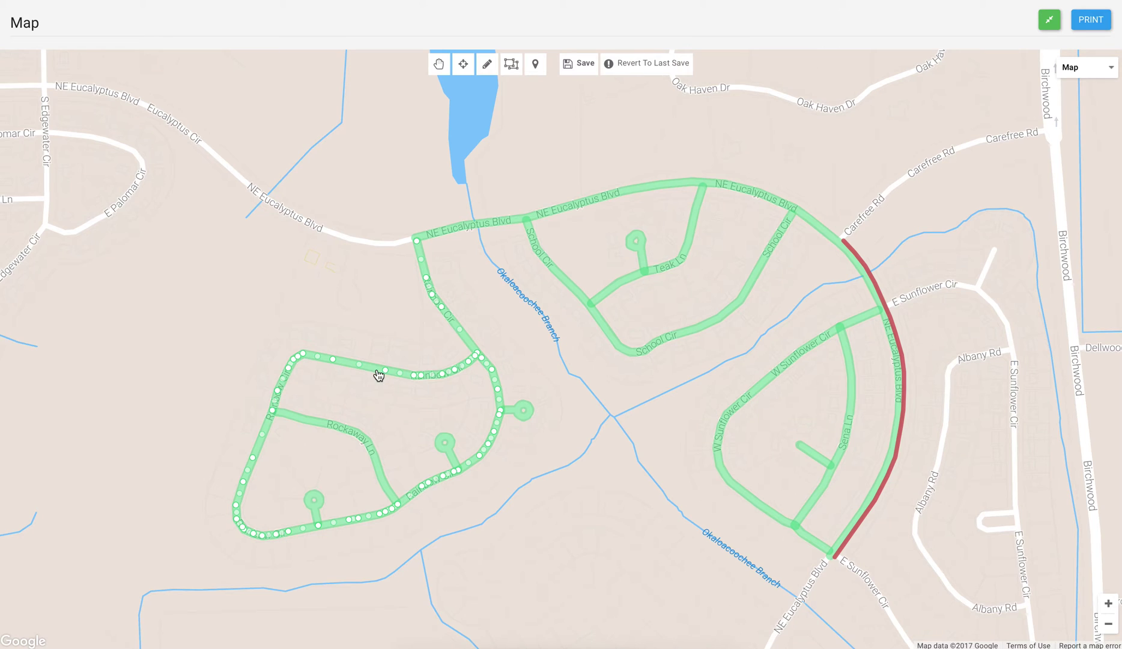
{"action": "left_click", "coordinate": [1108, 603]}
{"action": "left_click_drag", "start_coordinate": [258, 443], "coordinate": [339, 431]}
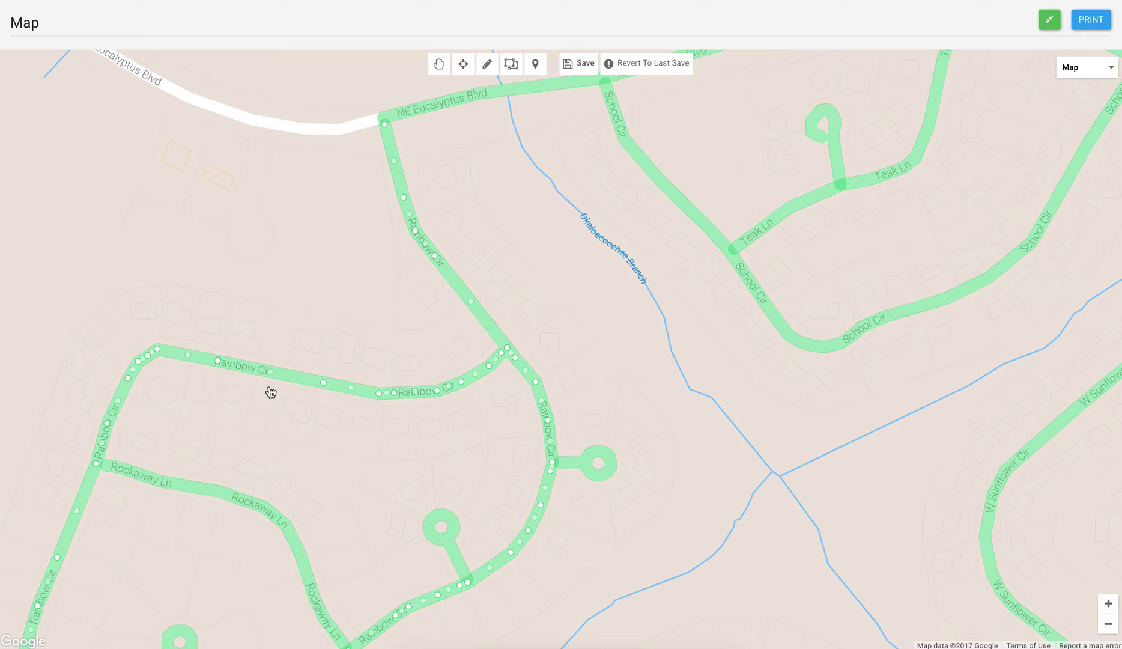
{"action": "left_click_drag", "start_coordinate": [320, 388], "coordinate": [265, 369]}
{"action": "left_click", "coordinate": [494, 334]}
{"action": "left_click", "coordinate": [517, 371]}
Delete the green highlight on Sena Ct
{"action": "left_click_drag", "start_coordinate": [484, 443], "coordinate": [352, 355]}
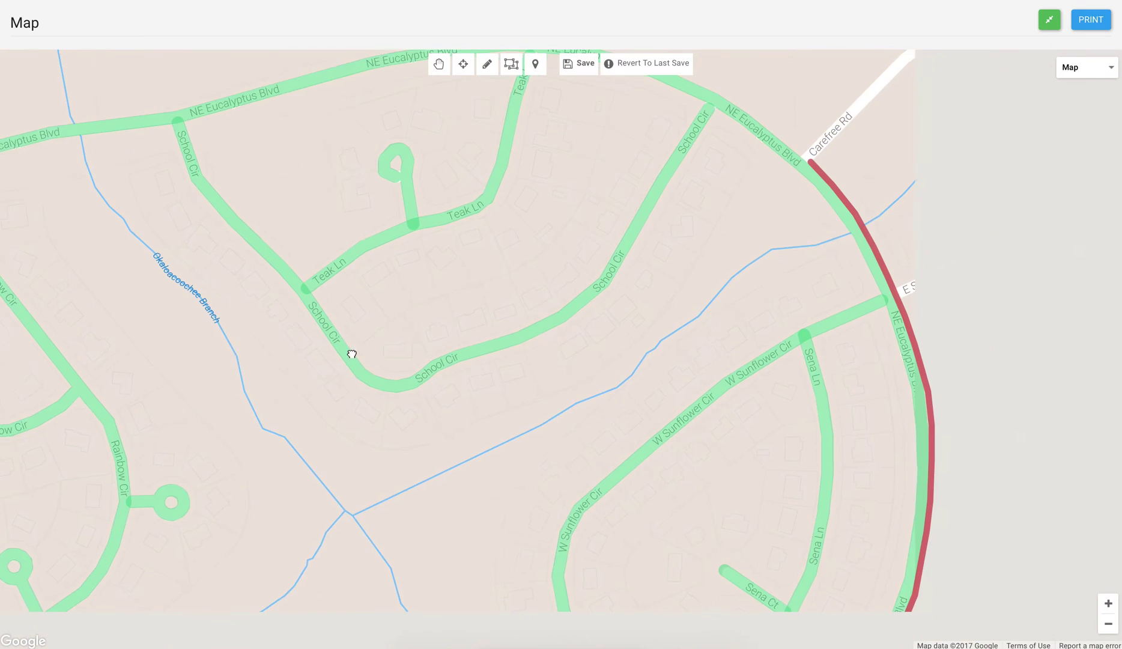
{"action": "left_click_drag", "start_coordinate": [519, 248], "coordinate": [369, 225]}
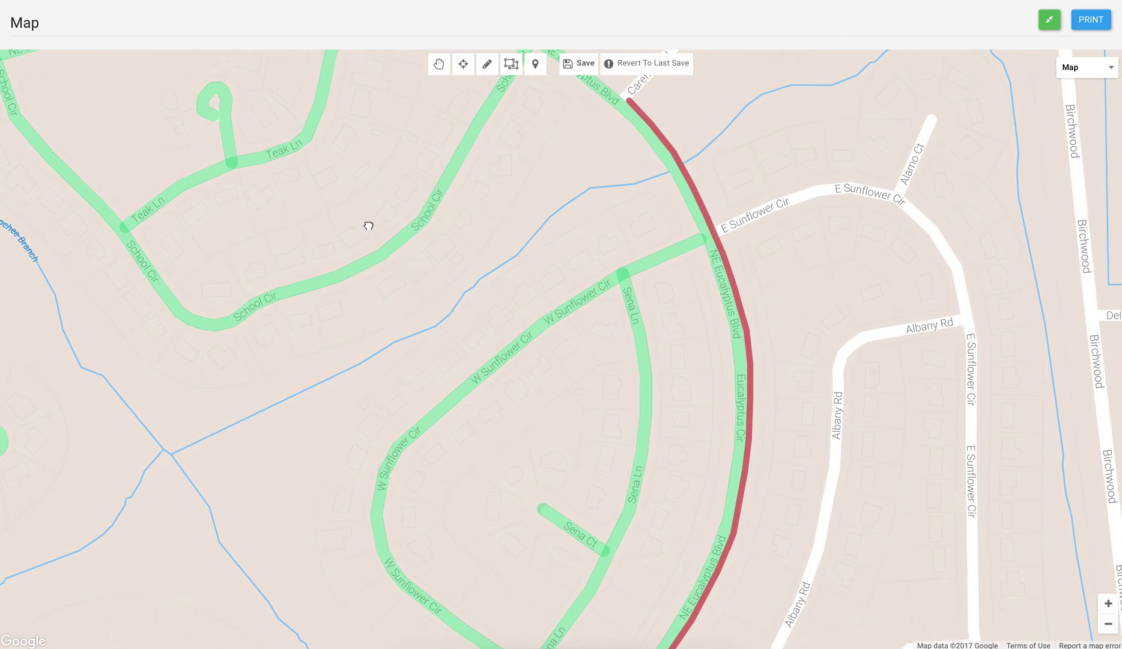
{"action": "left_click", "coordinate": [587, 551]}
{"action": "left_click", "coordinate": [622, 595]}
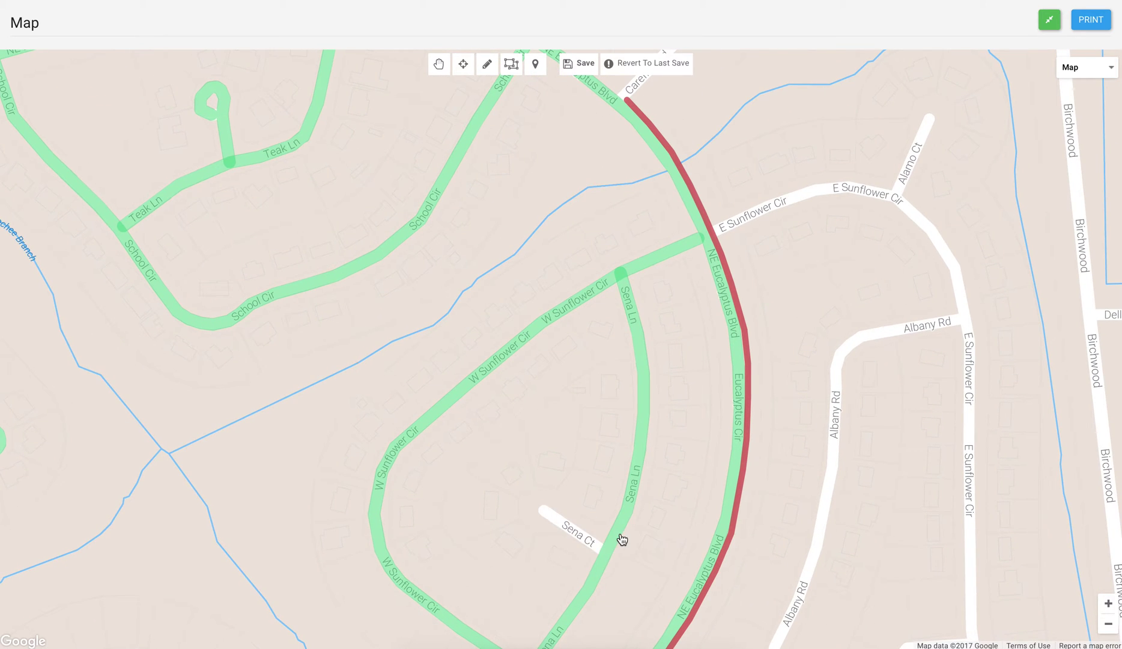
Highlight Sena Ct in green from Sena Ln to its dead end and switch off the pencil tool
{"action": "left_click", "coordinate": [488, 63]}
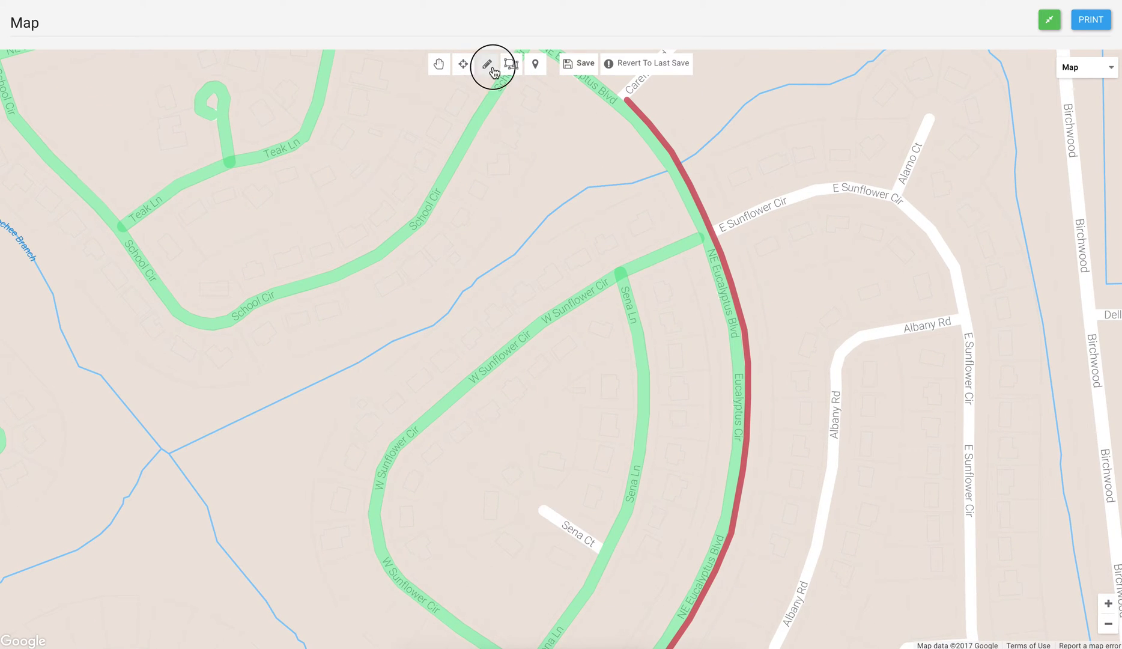
{"action": "left_click", "coordinate": [601, 549]}
{"action": "double_click", "coordinate": [540, 510]}
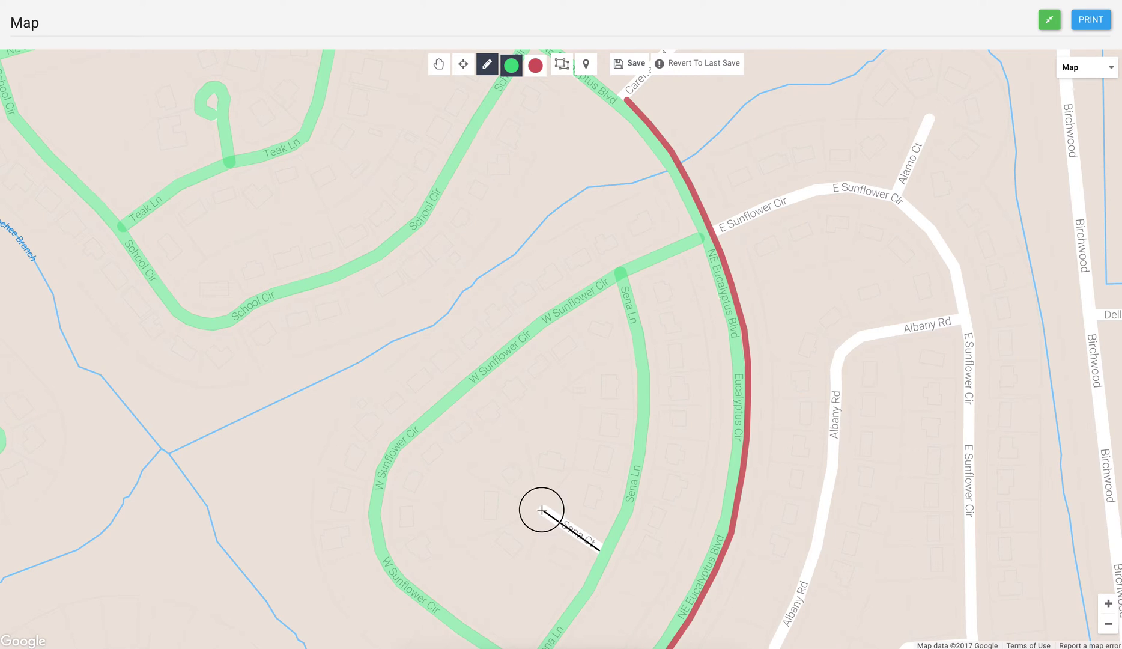
{"action": "left_click", "coordinate": [439, 64]}
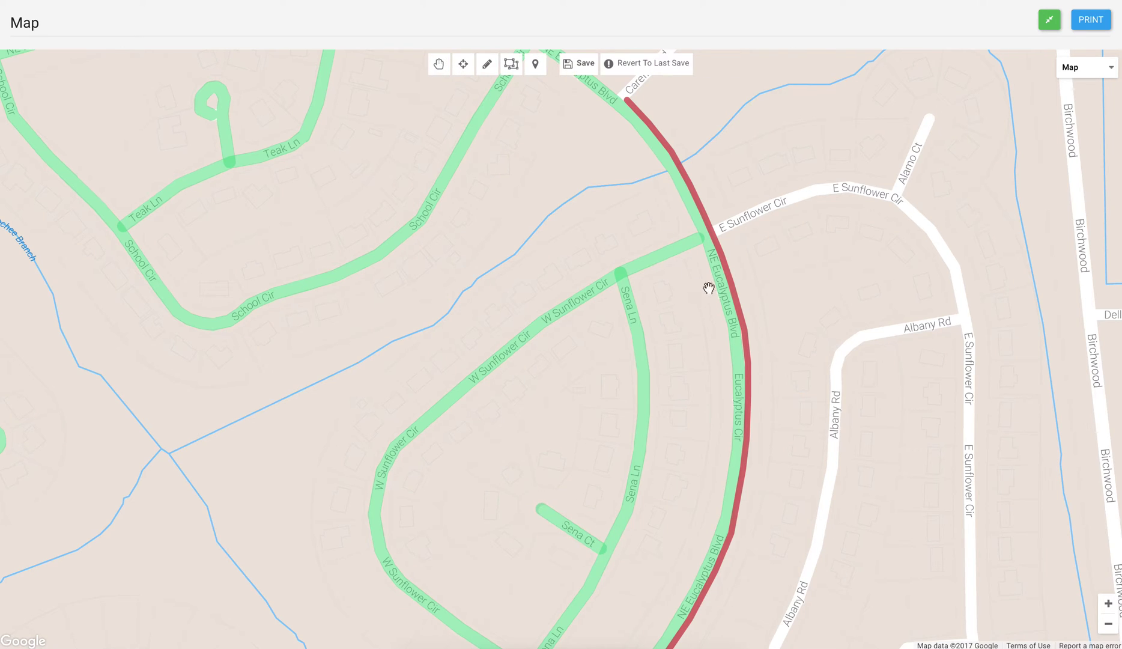
Recolor the boundary line along NE Eucalyptus Blvd bright red after trying dark navy
{"action": "left_click", "coordinate": [737, 295]}
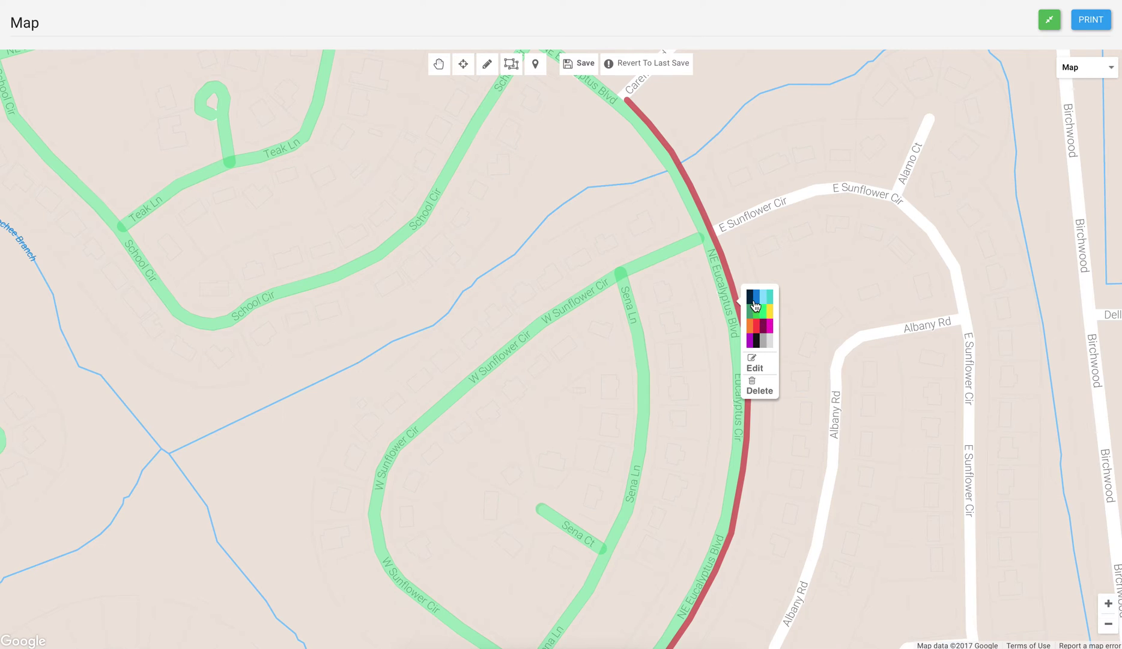
{"action": "left_click", "coordinate": [751, 299]}
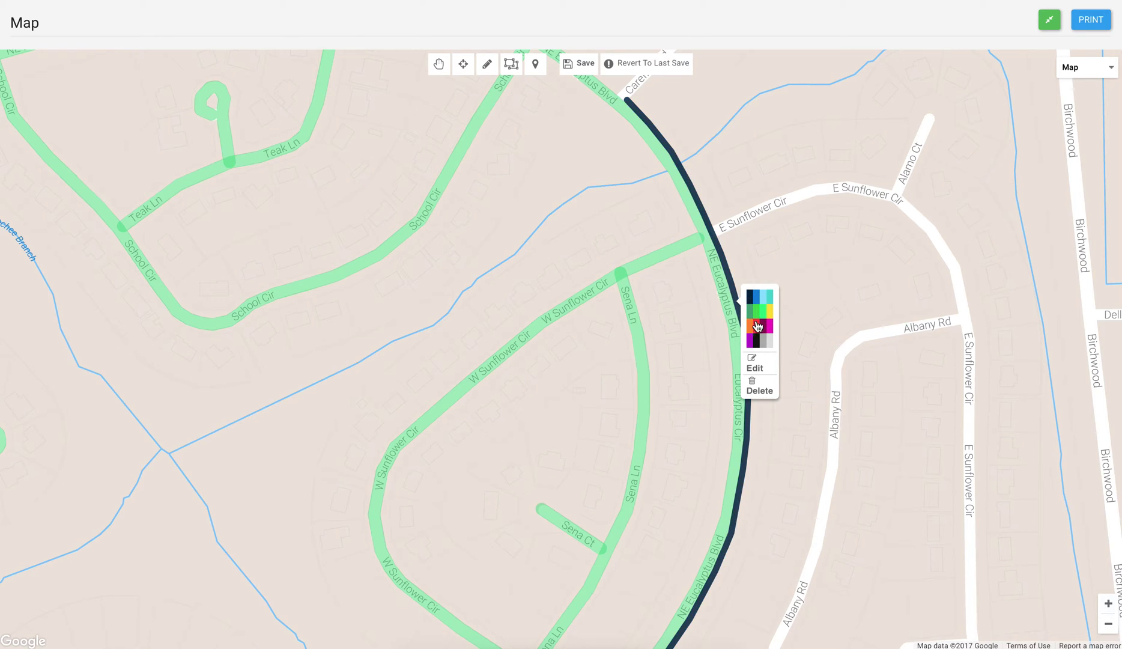
{"action": "left_click", "coordinate": [756, 335]}
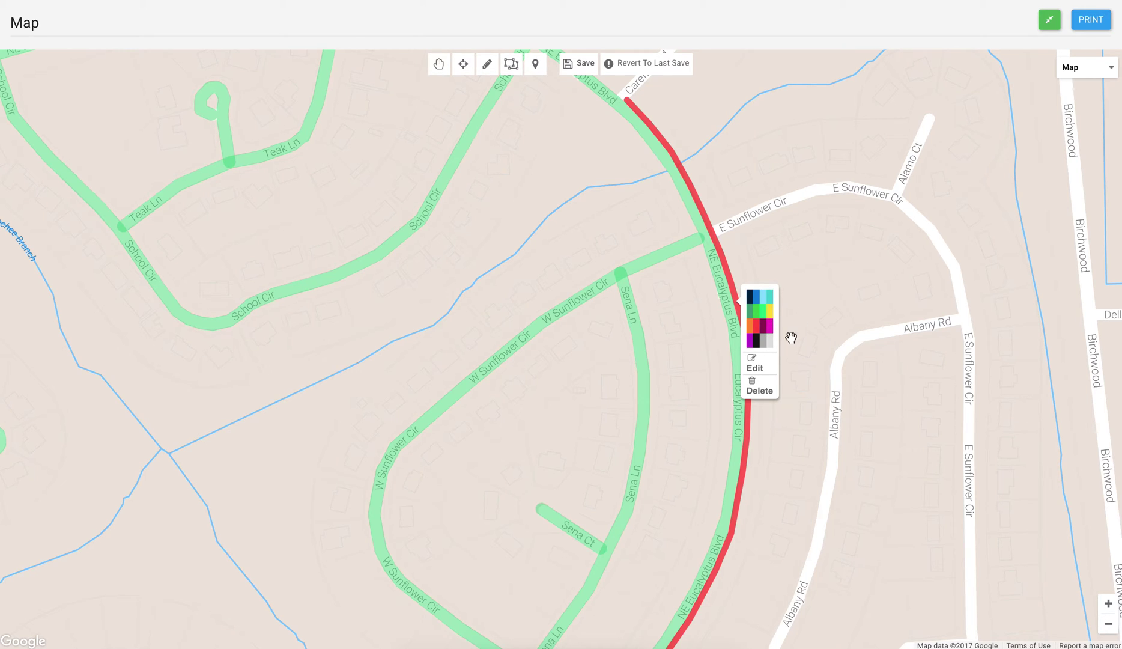
{"action": "left_click", "coordinate": [821, 305]}
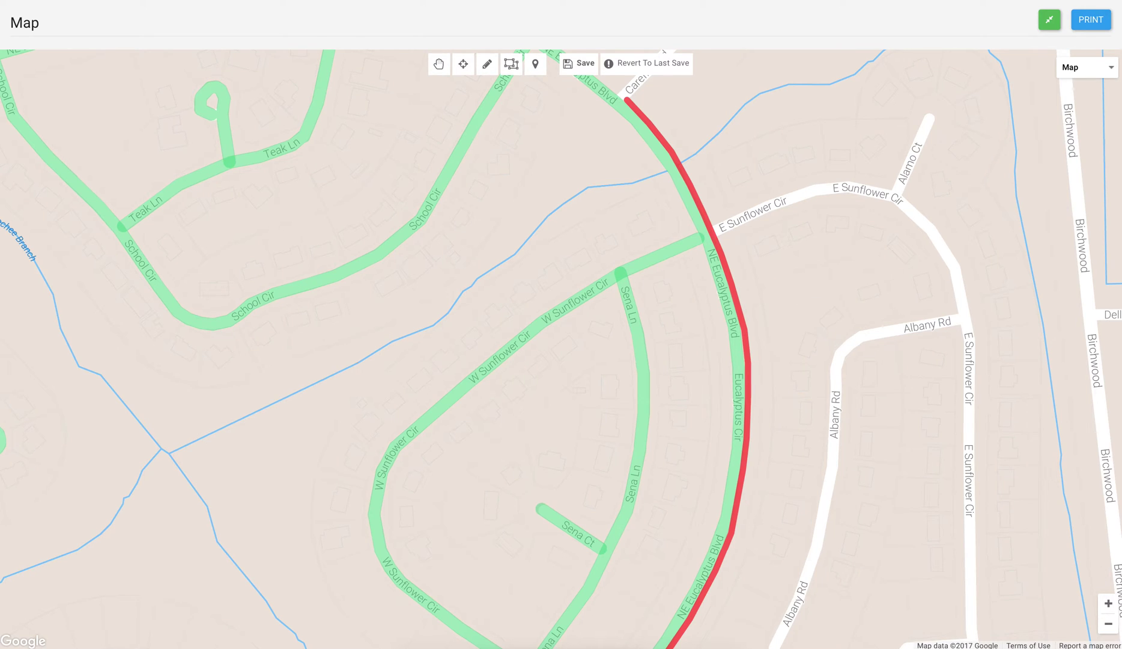
Draw a closed seven-point area just south of NE Eucalyptus Blvd, west of Rainbow Cir, around the outlined buildings
{"action": "left_click", "coordinate": [1109, 623]}
{"action": "left_click_drag", "start_coordinate": [513, 375], "coordinate": [768, 426]}
{"action": "left_click", "coordinate": [511, 63]}
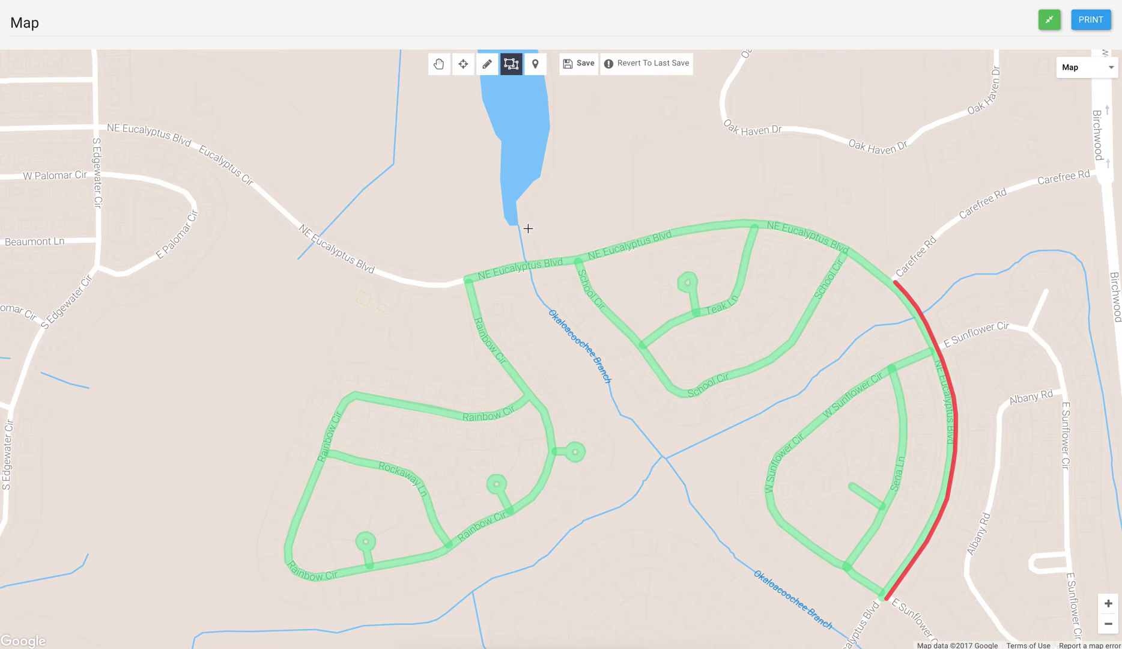
{"action": "left_click_drag", "start_coordinate": [447, 325], "coordinate": [529, 325]}
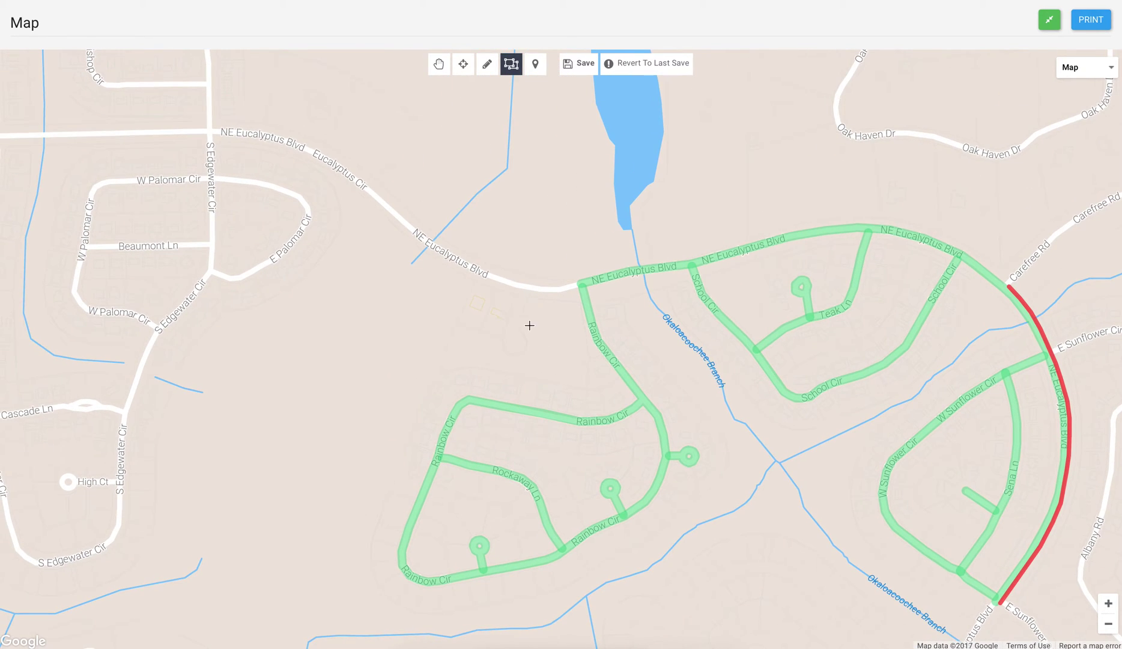
{"action": "left_click", "coordinate": [458, 325]}
{"action": "left_click", "coordinate": [474, 276]}
{"action": "left_click", "coordinate": [500, 289]}
{"action": "left_click", "coordinate": [531, 295]}
{"action": "left_click", "coordinate": [564, 298]}
{"action": "left_click", "coordinate": [569, 352]}
{"action": "left_click", "coordinate": [504, 341]}
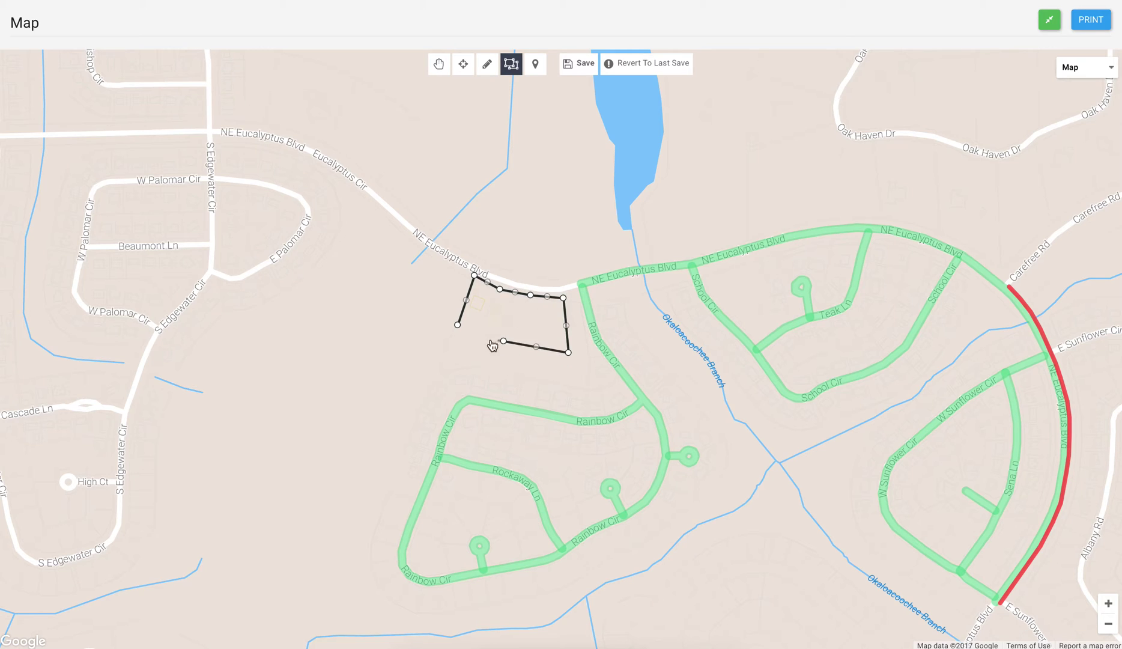
{"action": "left_click", "coordinate": [457, 324]}
{"action": "left_click", "coordinate": [439, 65]}
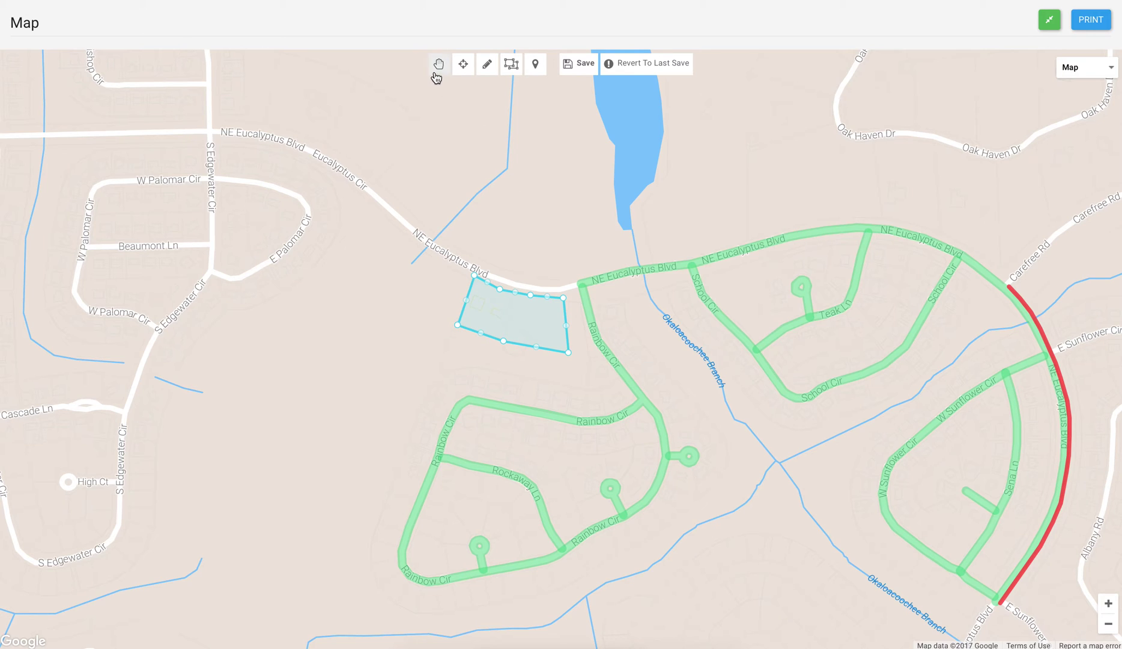
Change the color of the newly drawn area south of NE Eucalyptus Blvd to yellow
{"action": "left_click", "coordinate": [498, 307]}
{"action": "left_click", "coordinate": [533, 328]}
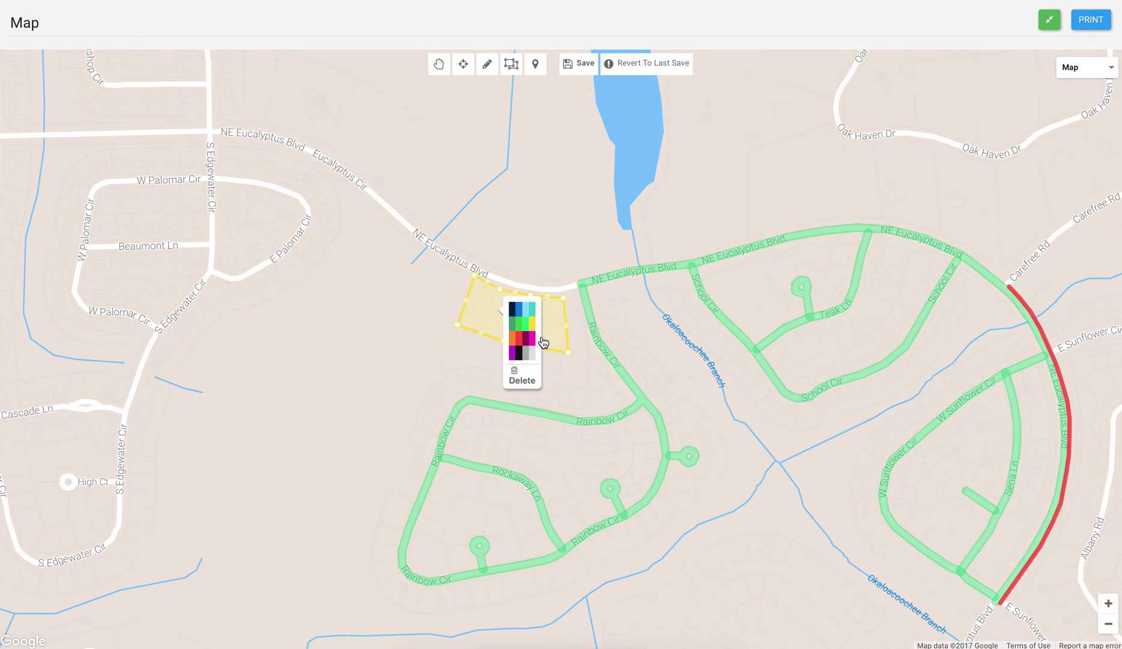
{"action": "left_click", "coordinate": [528, 241]}
Place a map marker inside the yellow area and switch off the marker tool
{"action": "left_click", "coordinate": [535, 66]}
{"action": "left_click", "coordinate": [504, 307]}
{"action": "left_click", "coordinate": [439, 63]}
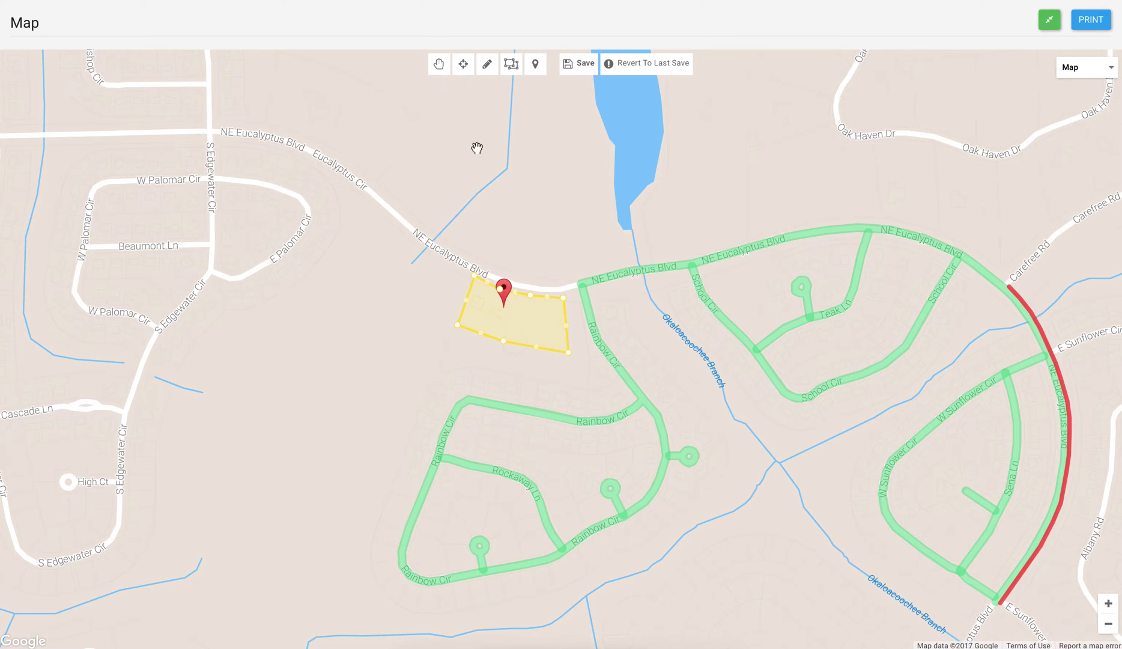
Label the marker "See Notes" and move it to the middle of the yellow area
{"action": "left_click", "coordinate": [504, 291]}
{"action": "left_click", "coordinate": [552, 321]}
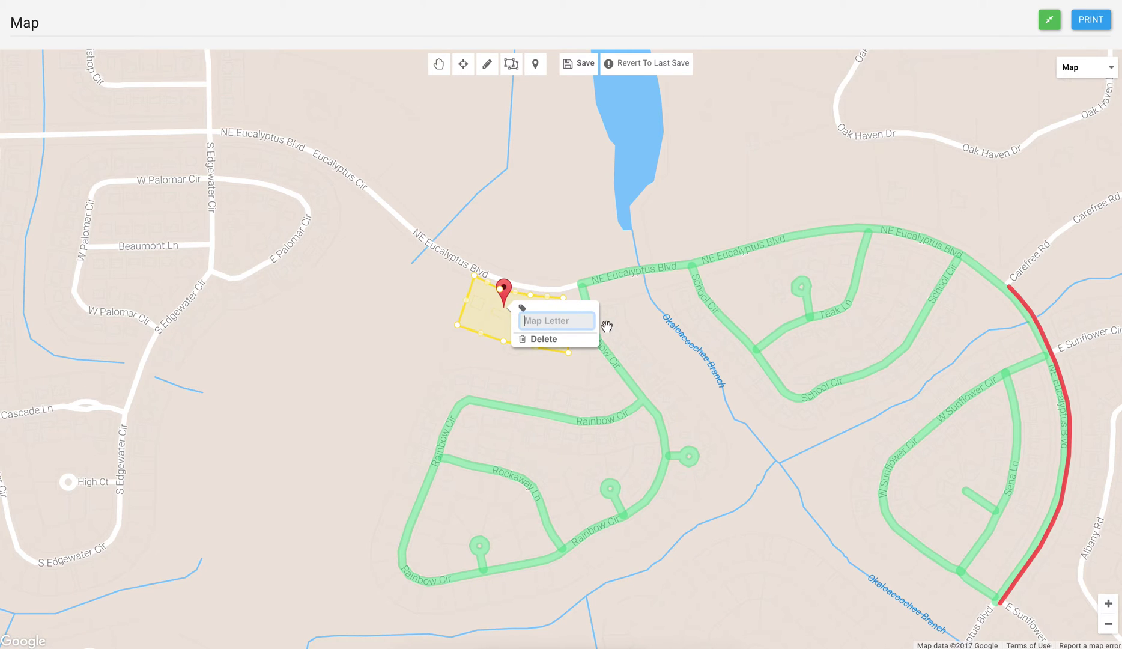
{"action": "type", "text": "See Notes"}
{"action": "left_click", "coordinate": [563, 252]}
{"action": "left_click_drag", "start_coordinate": [507, 285], "coordinate": [520, 314]}
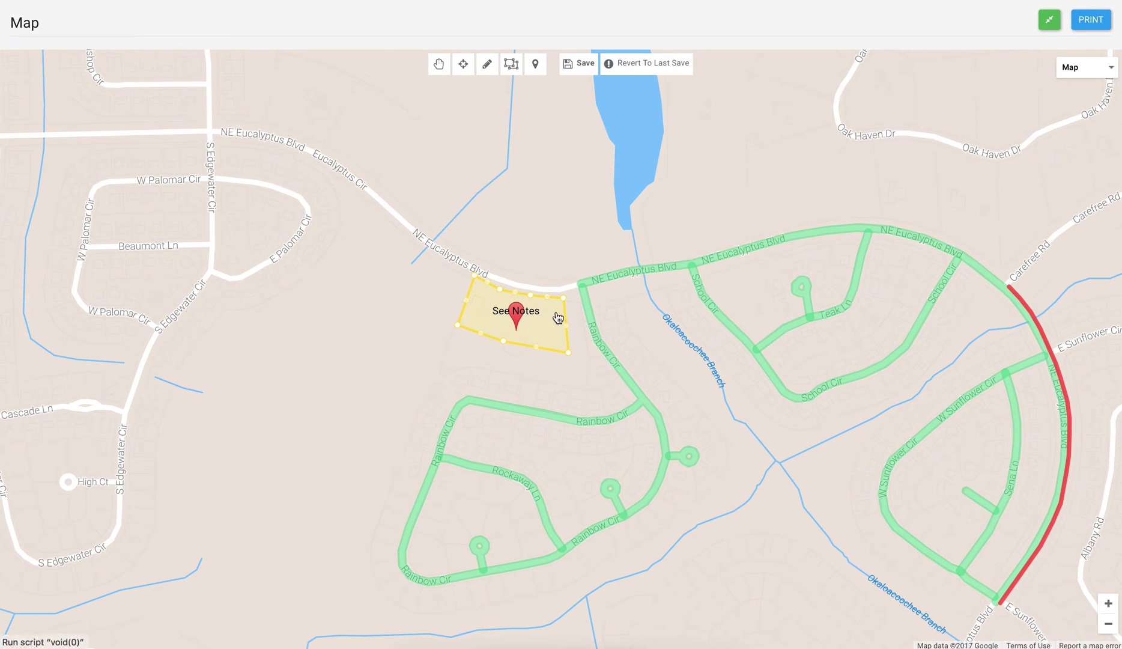
Move the "See Notes" marker up to the upper part of the yellow area and save the map
{"action": "left_click_drag", "start_coordinate": [516, 311], "coordinate": [516, 302]}
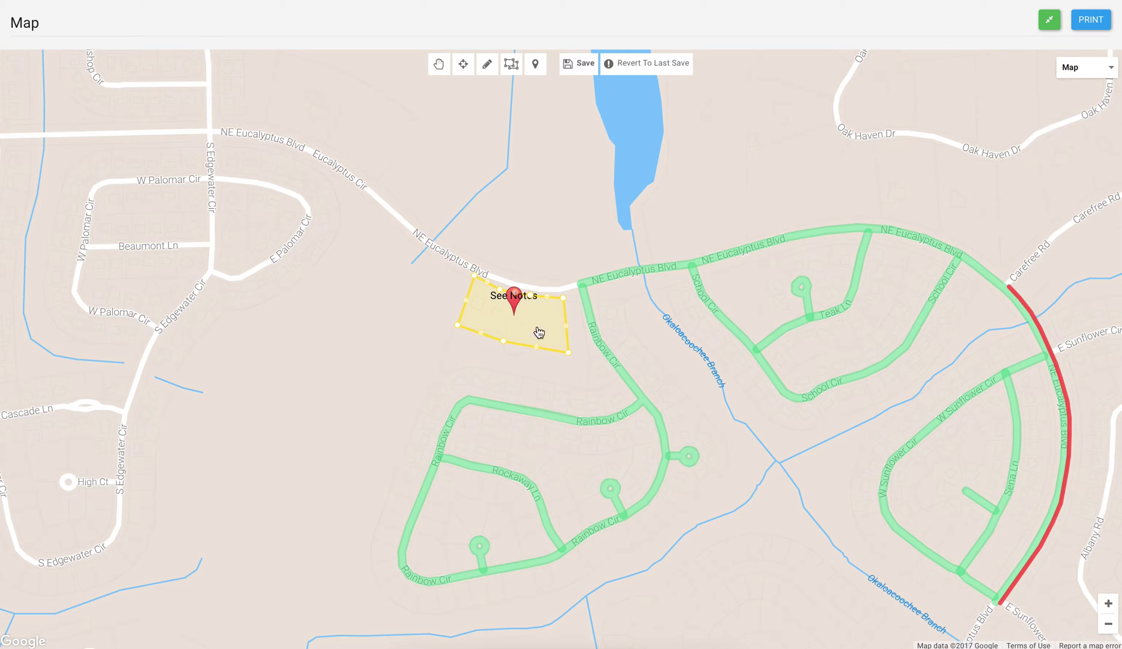
{"action": "left_click_drag", "start_coordinate": [515, 310], "coordinate": [514, 296]}
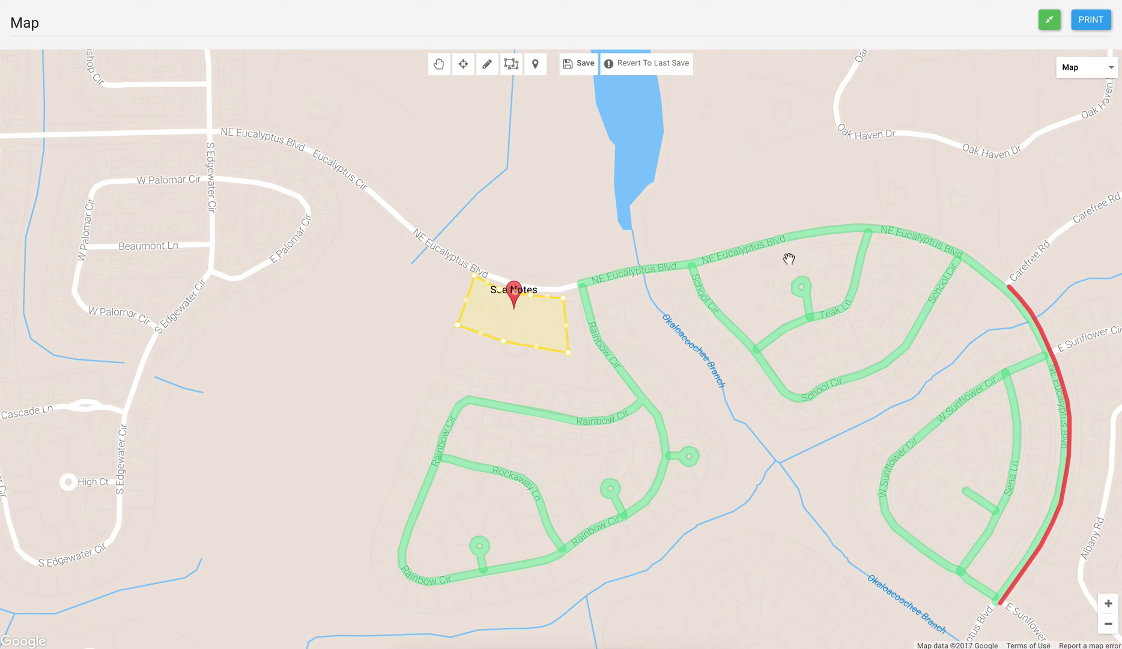
{"action": "left_click", "coordinate": [677, 271]}
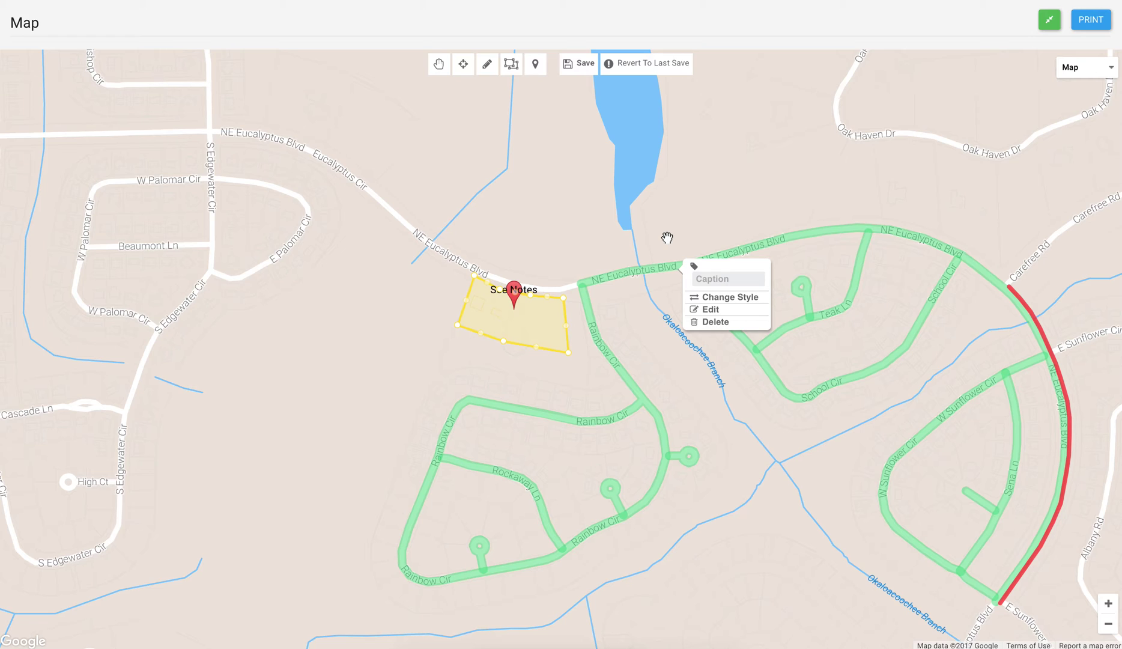
{"action": "left_click", "coordinate": [574, 252]}
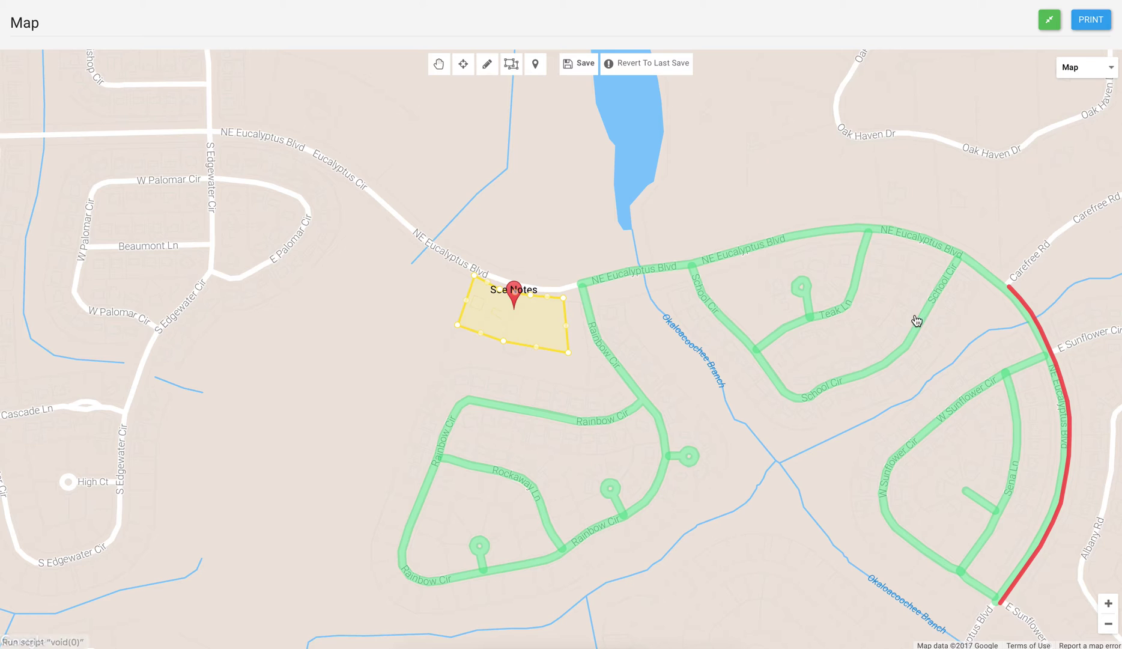
{"action": "left_click_drag", "start_coordinate": [789, 481], "coordinate": [686, 449]}
{"action": "left_click", "coordinate": [587, 61]}
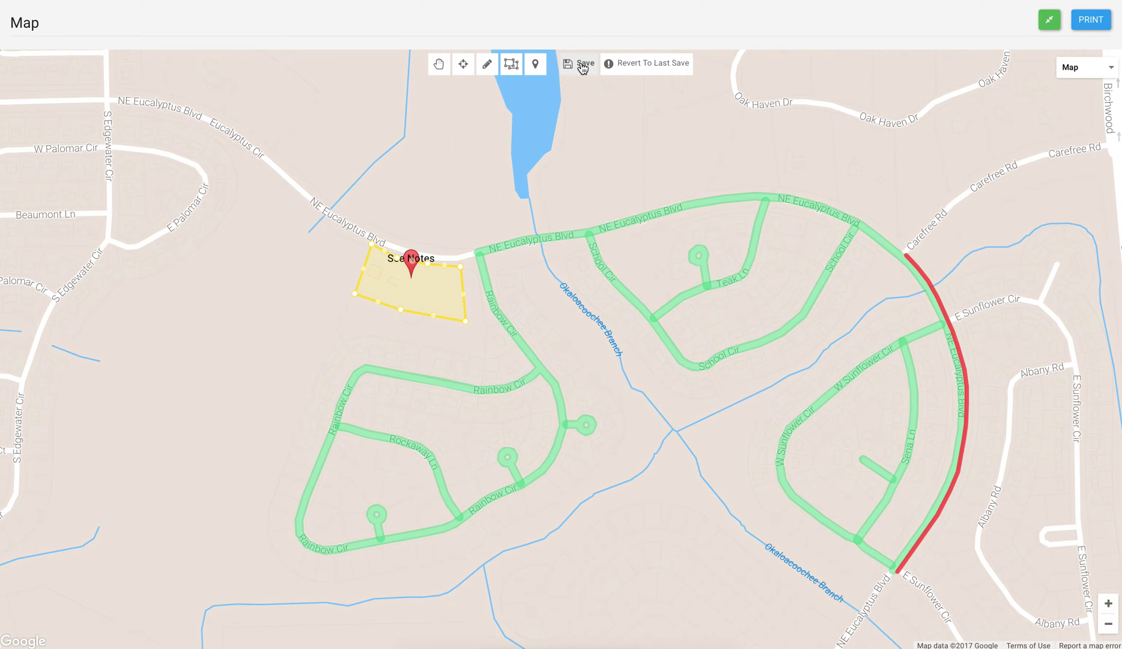
Open the territory's print page and create a Road Map card preview at card size S-12
{"action": "left_click", "coordinate": [1085, 25]}
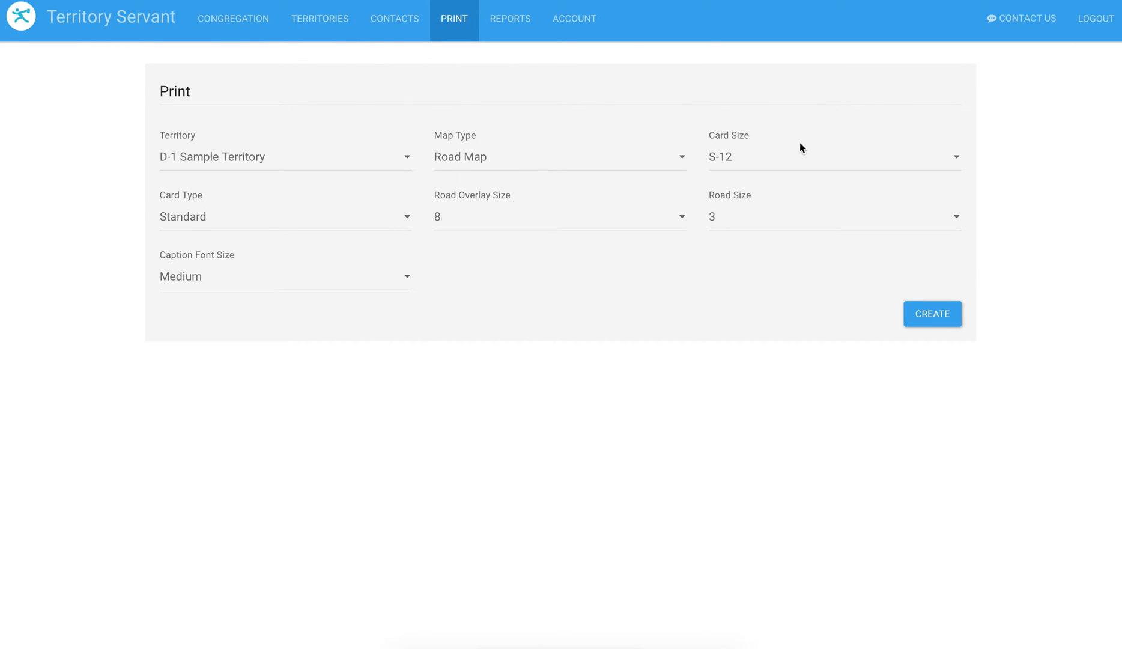
{"action": "scroll", "coordinate": [1005, 315], "scroll_direction": "down", "scroll_amount": 1}
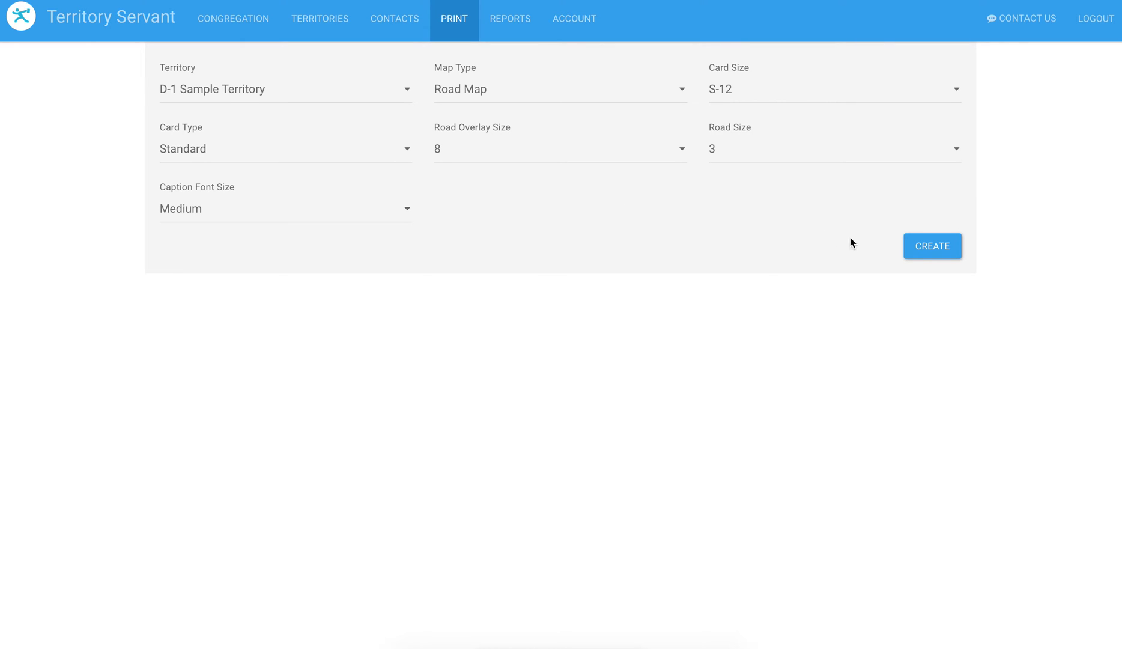
{"action": "left_click", "coordinate": [926, 247]}
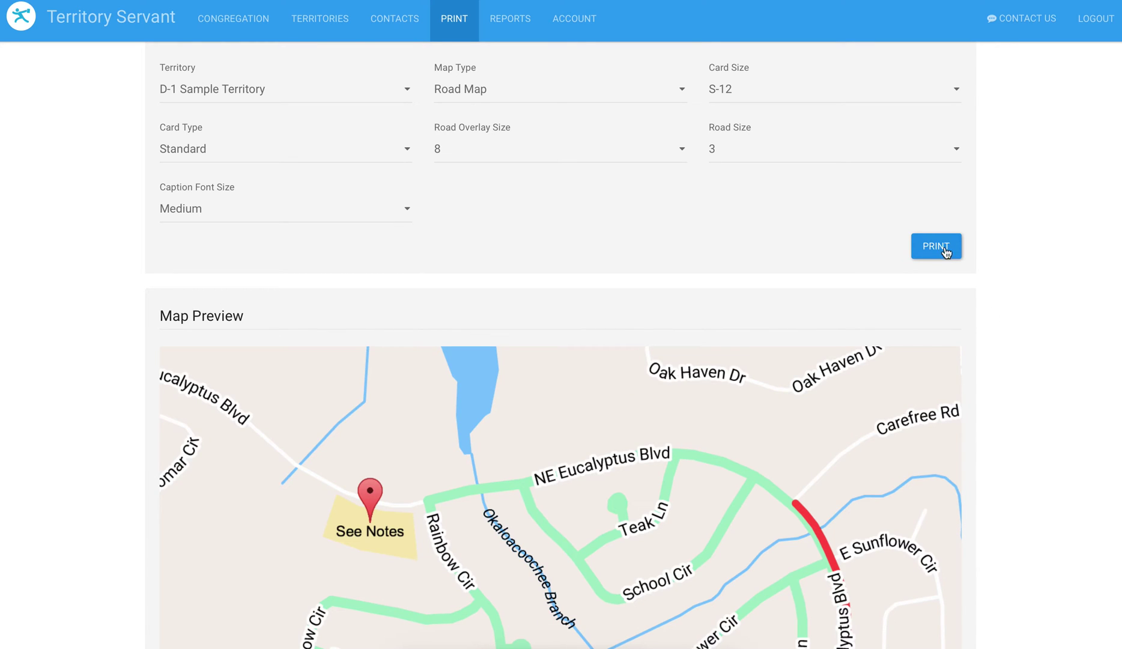
{"action": "scroll", "coordinate": [1024, 310], "scroll_direction": "down", "scroll_amount": 4}
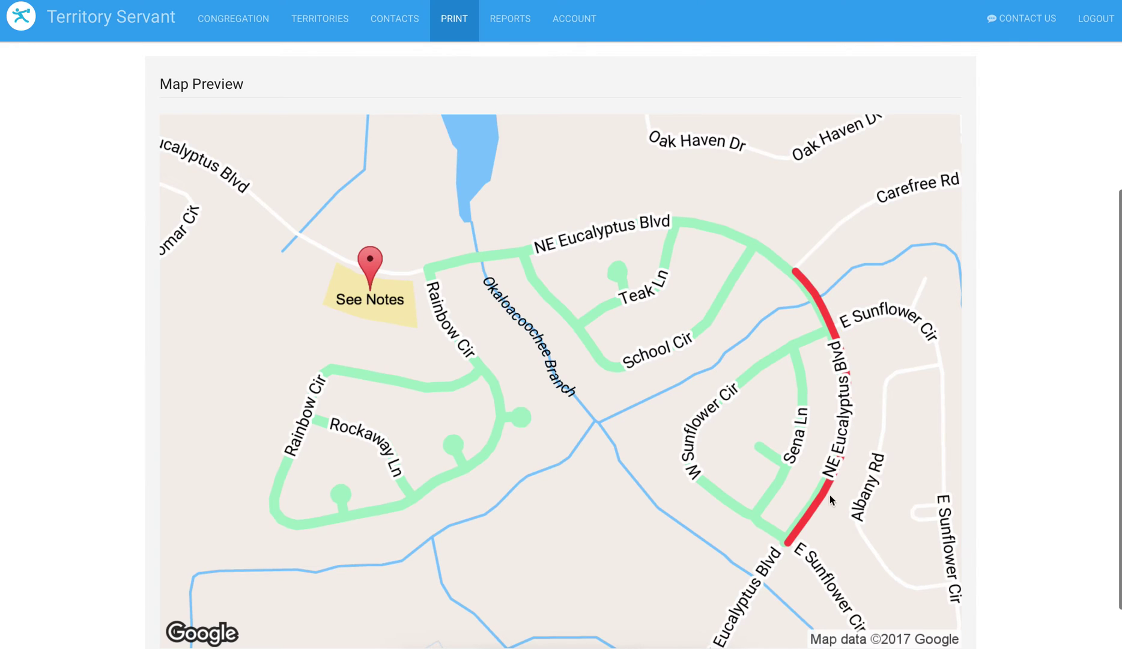
{"action": "scroll", "coordinate": [830, 460], "scroll_direction": "up", "scroll_amount": 3}
{"action": "scroll", "coordinate": [830, 460], "scroll_direction": "down", "scroll_amount": 2}
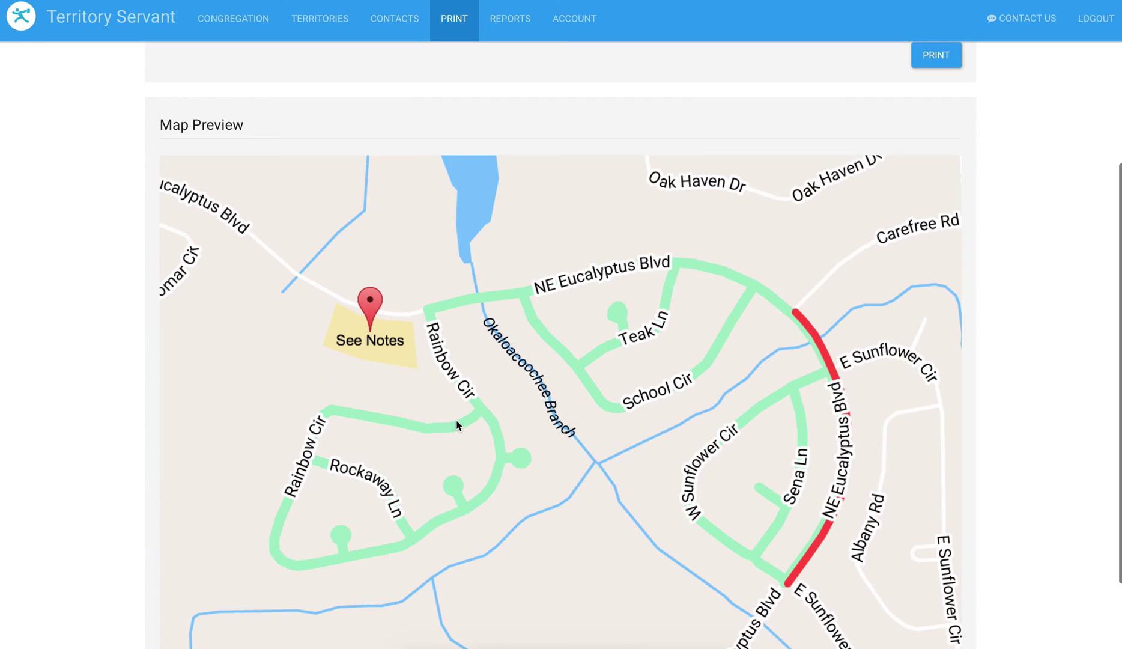
{"action": "scroll", "coordinate": [456, 421], "scroll_direction": "down", "scroll_amount": 1}
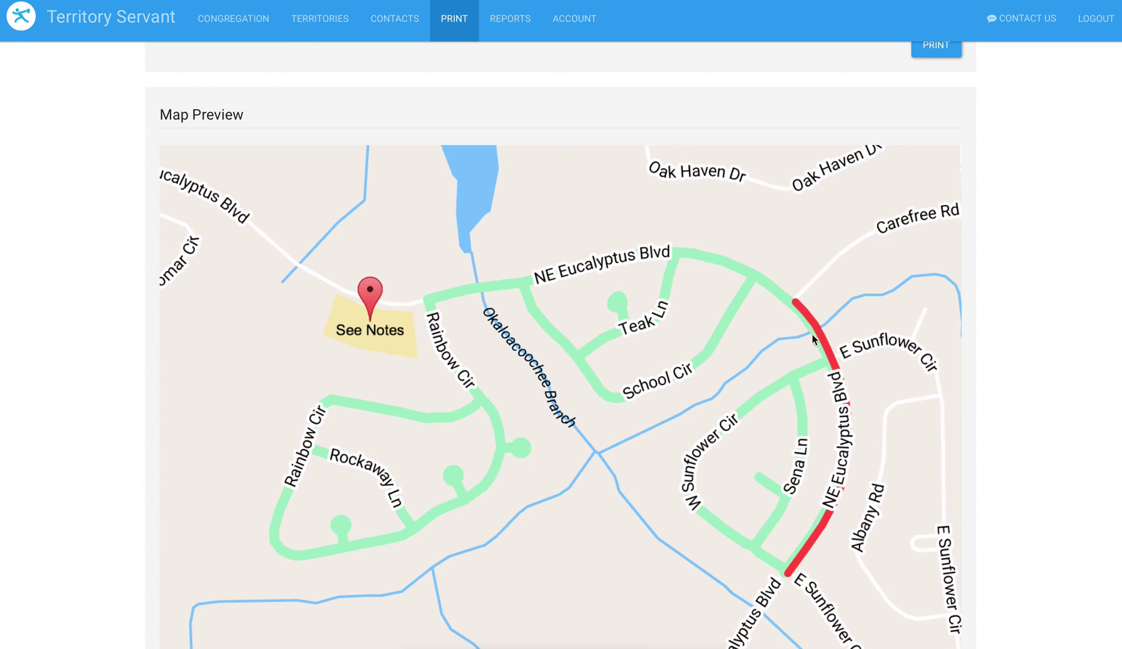
Set the road overlay size to 10 and recreate the map preview
{"action": "scroll", "coordinate": [753, 304], "scroll_direction": "up", "scroll_amount": 4}
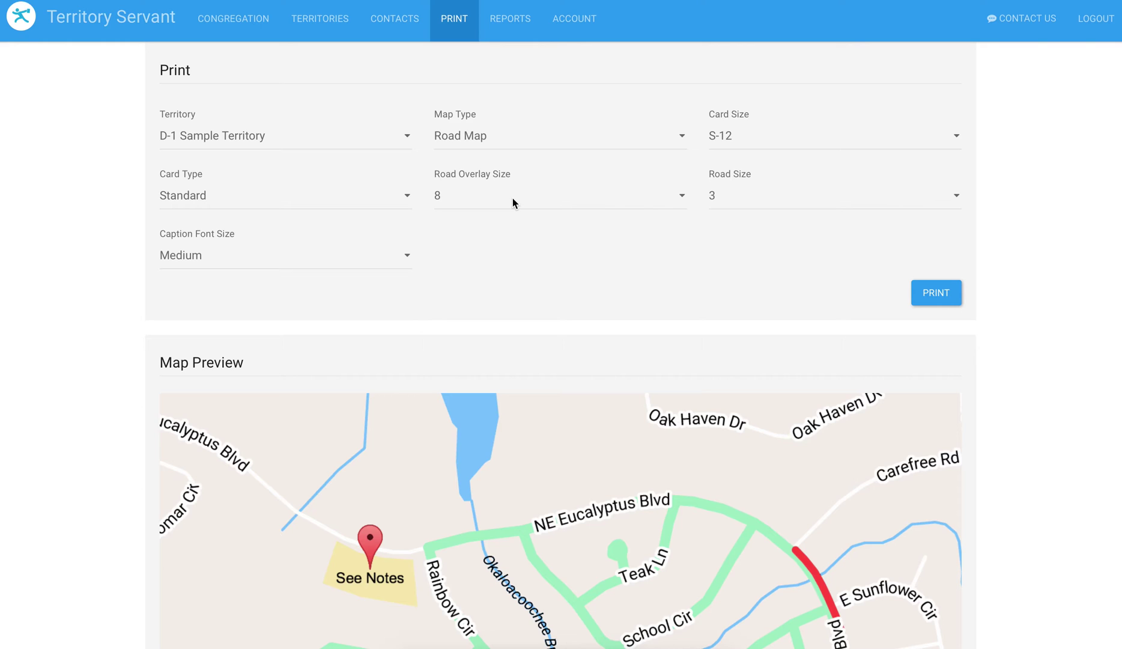
{"action": "left_click", "coordinate": [512, 197]}
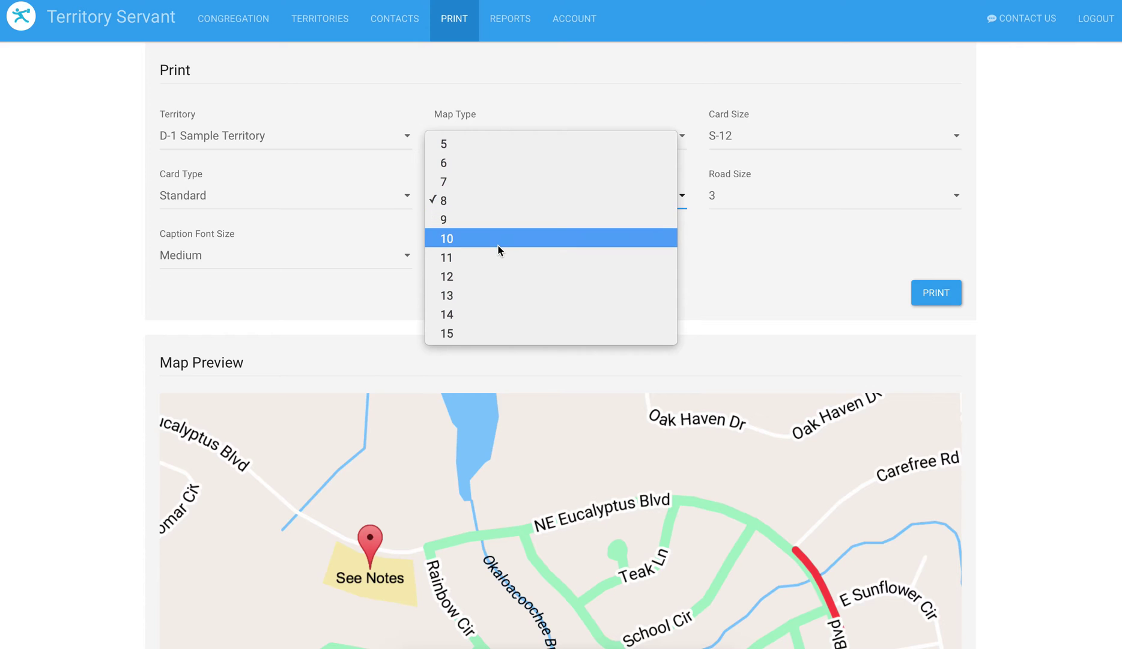
{"action": "left_click", "coordinate": [498, 238]}
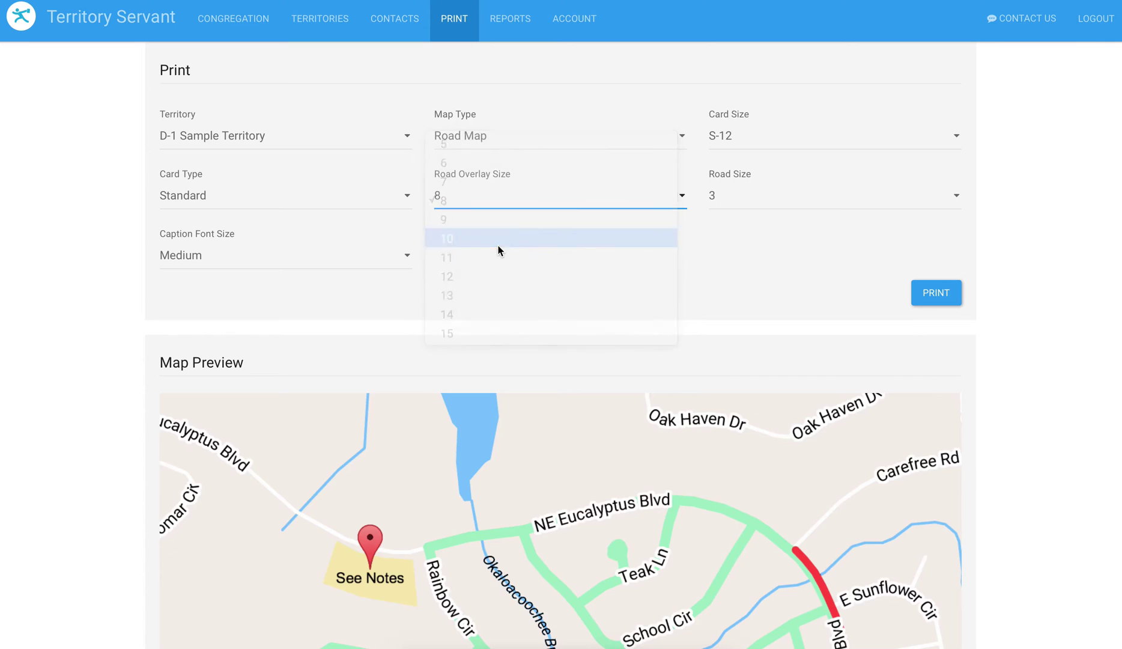
{"action": "left_click", "coordinate": [933, 295]}
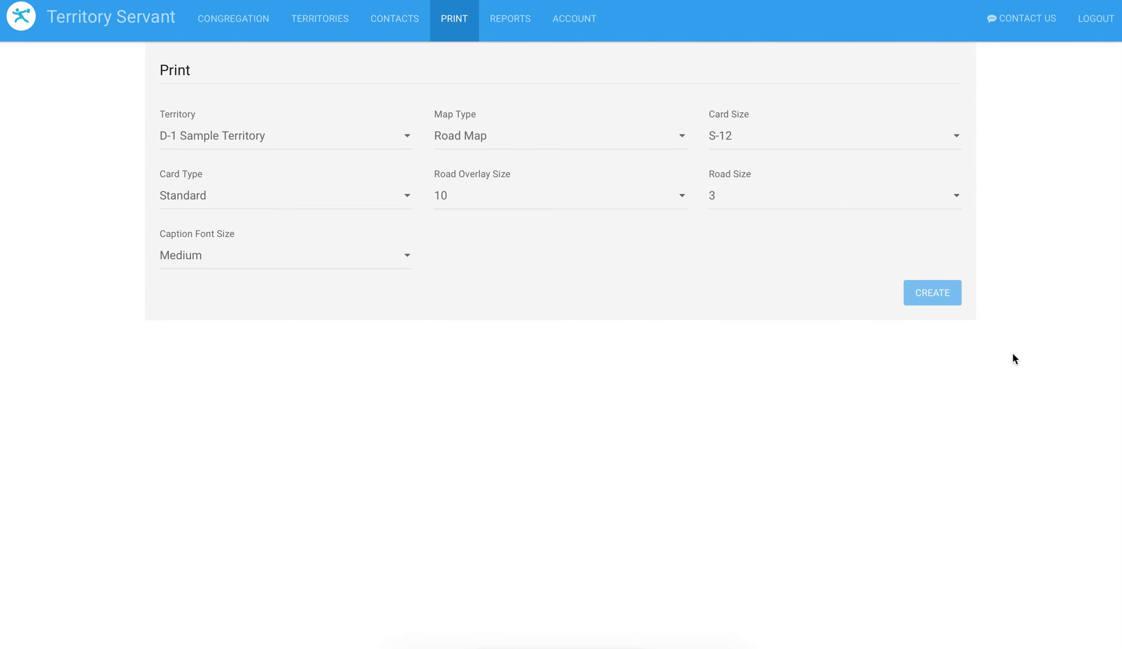
{"action": "scroll", "coordinate": [1013, 359], "scroll_direction": "down", "scroll_amount": 5}
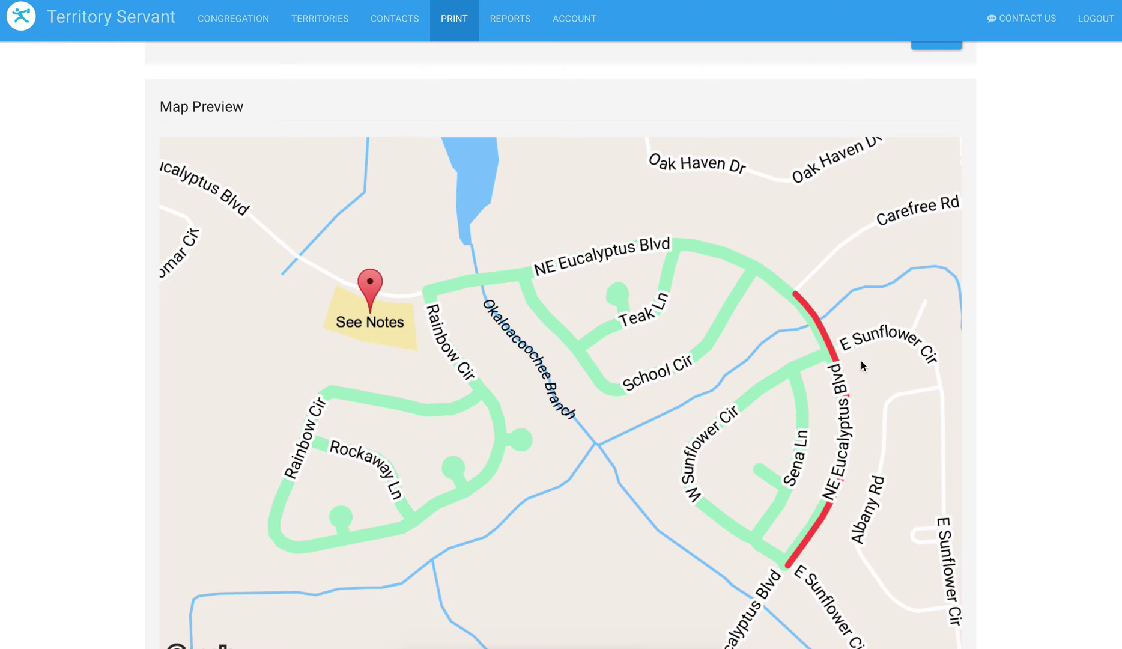
Change the map type to Satellite and recreate the map preview
{"action": "scroll", "coordinate": [873, 354], "scroll_direction": "up", "scroll_amount": 4}
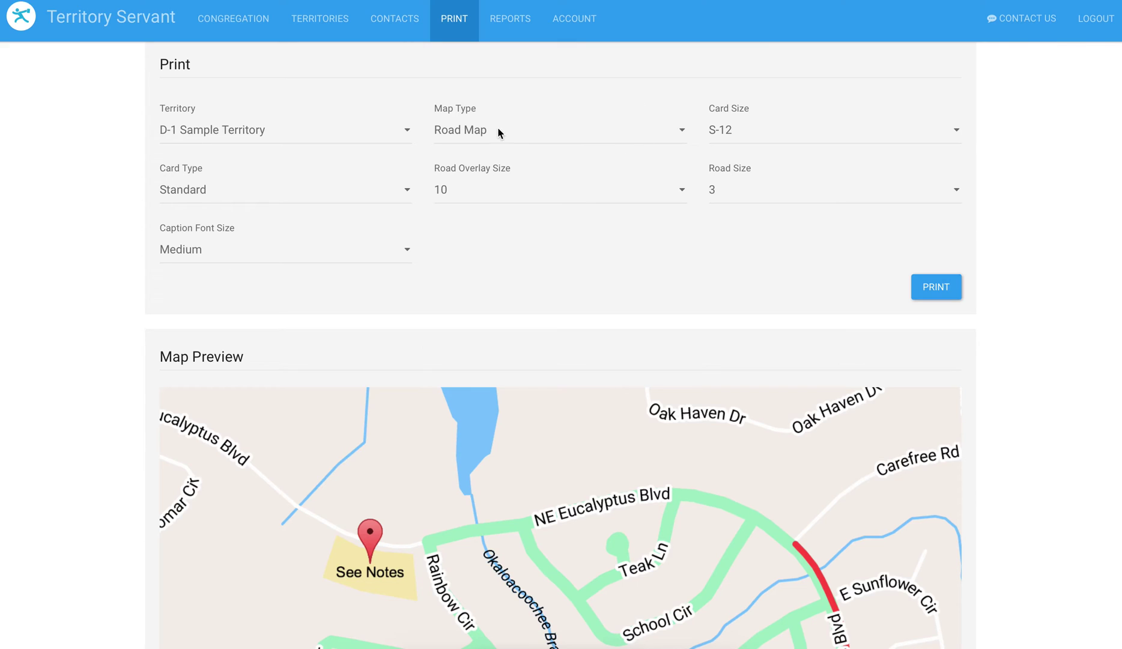
{"action": "left_click", "coordinate": [478, 133]}
{"action": "left_click", "coordinate": [467, 154]}
{"action": "left_click", "coordinate": [917, 291]}
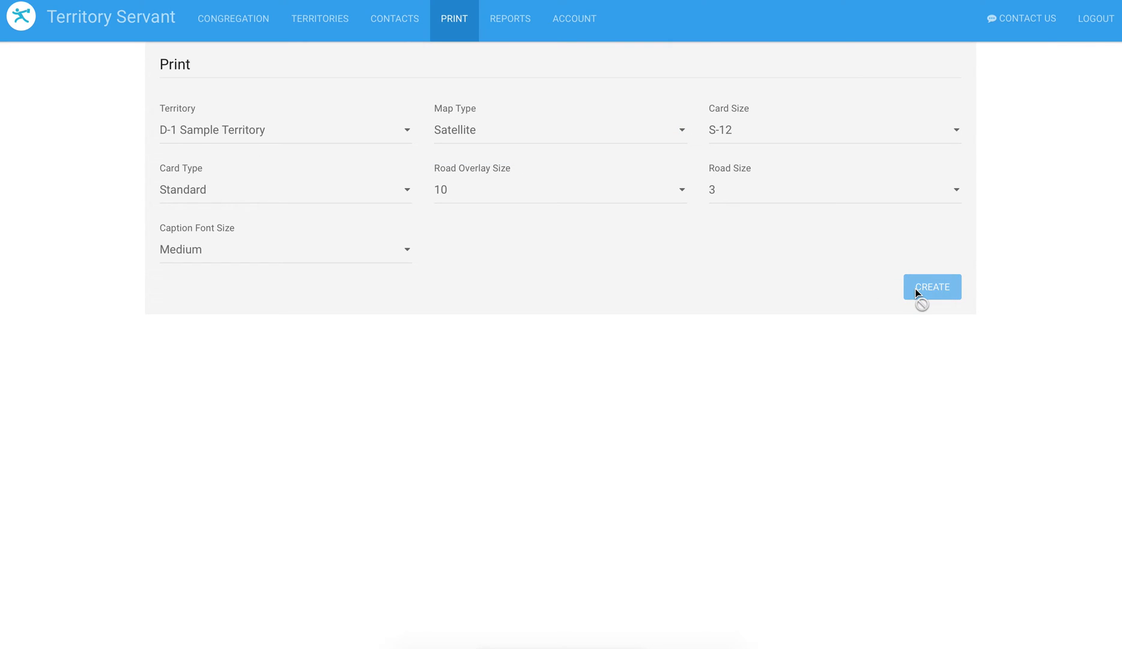
{"action": "scroll", "coordinate": [806, 314], "scroll_direction": "down", "scroll_amount": 2}
{"action": "scroll", "coordinate": [807, 309], "scroll_direction": "down", "scroll_amount": 3}
Change the card size to US Letter, recreate the preview and look over the whole map
{"action": "scroll", "coordinate": [806, 311], "scroll_direction": "up", "scroll_amount": 6}
{"action": "left_click", "coordinate": [730, 161]}
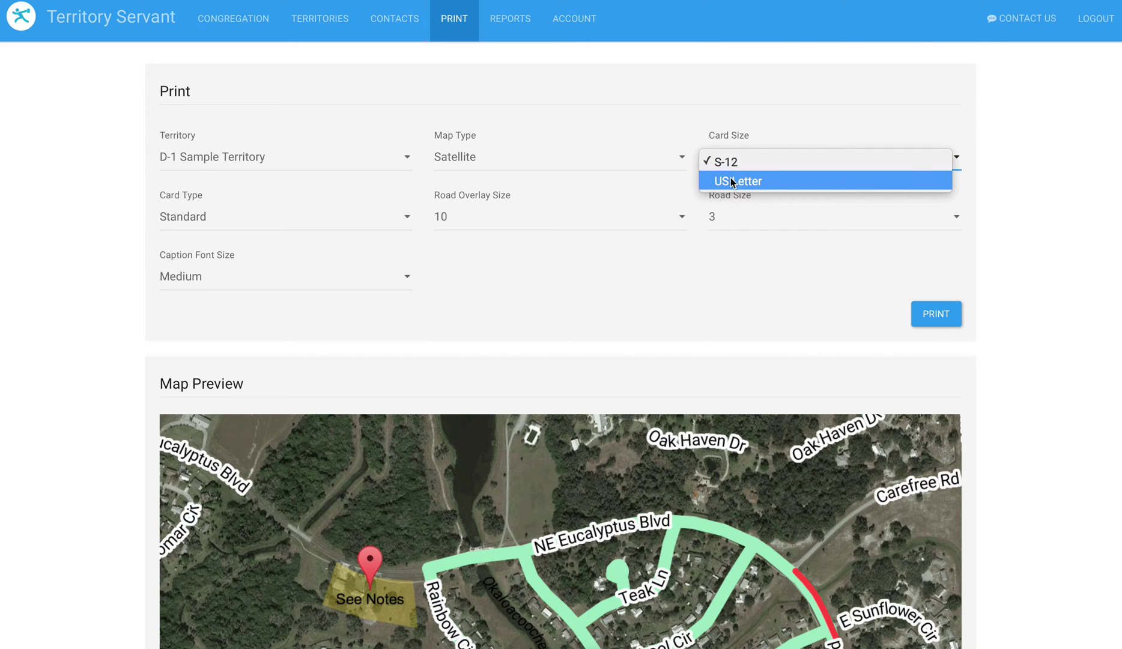
{"action": "left_click", "coordinate": [769, 183]}
{"action": "left_click", "coordinate": [933, 317]}
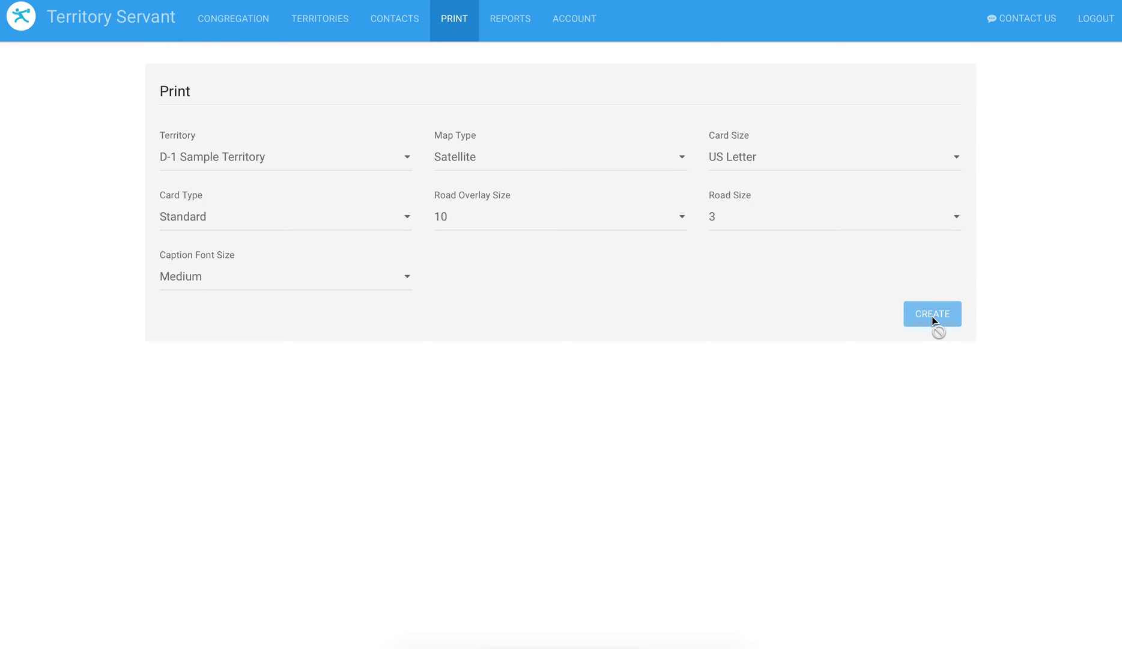
{"action": "scroll", "coordinate": [842, 344], "scroll_direction": "down", "scroll_amount": 3}
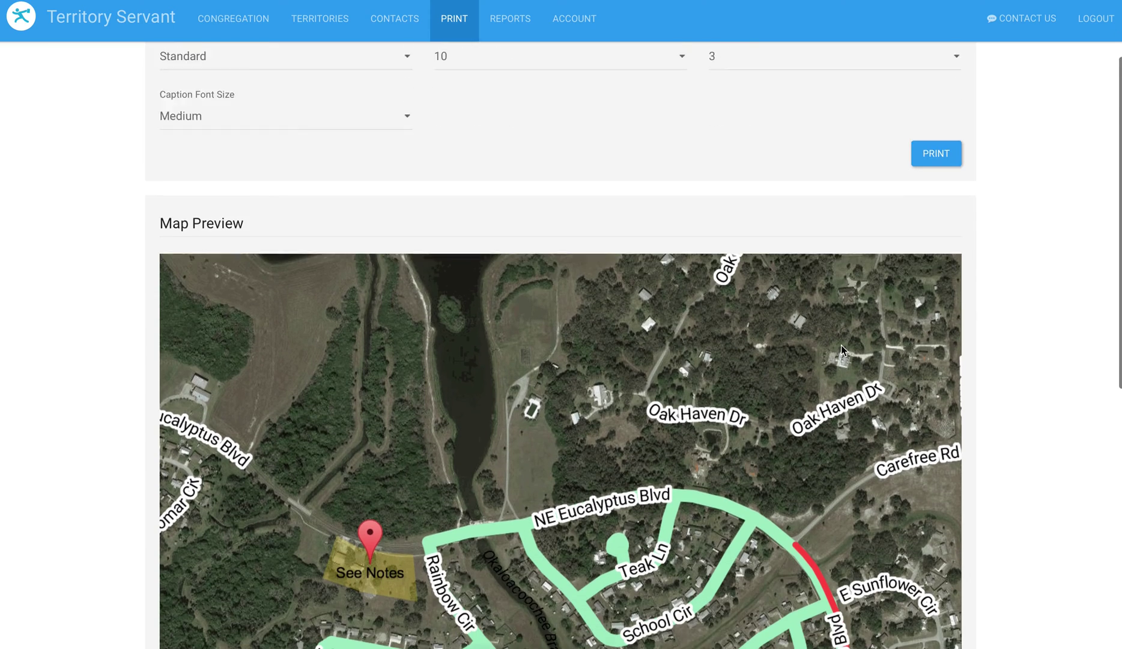
{"action": "scroll", "coordinate": [842, 348], "scroll_direction": "down", "scroll_amount": 8}
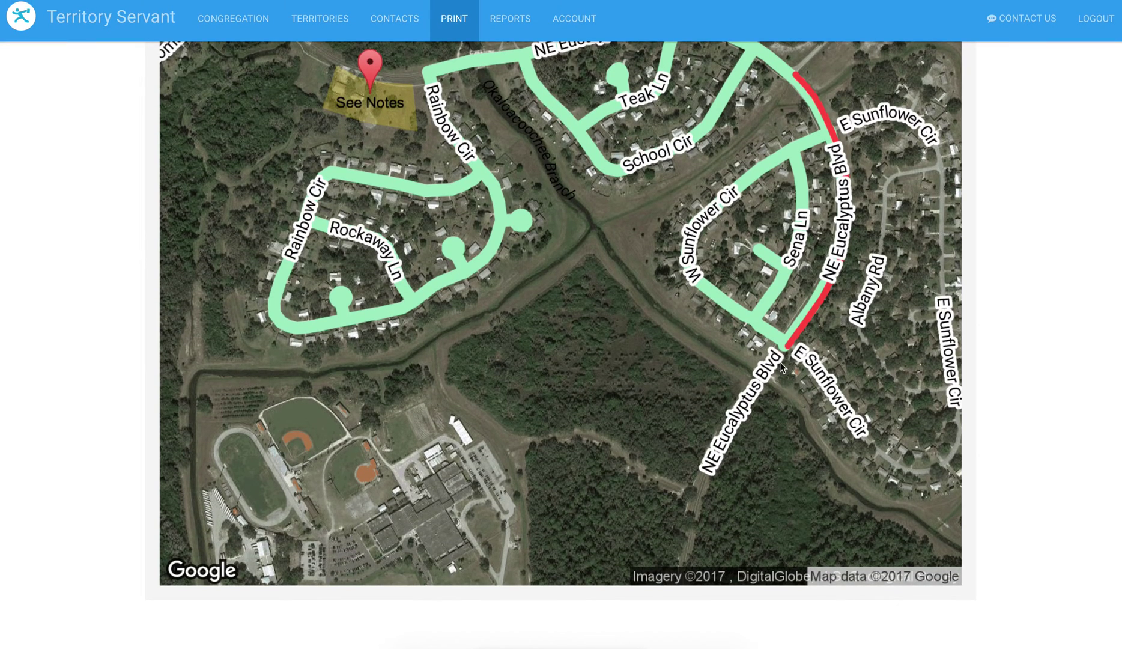
{"action": "scroll", "coordinate": [781, 366], "scroll_direction": "up", "scroll_amount": 2}
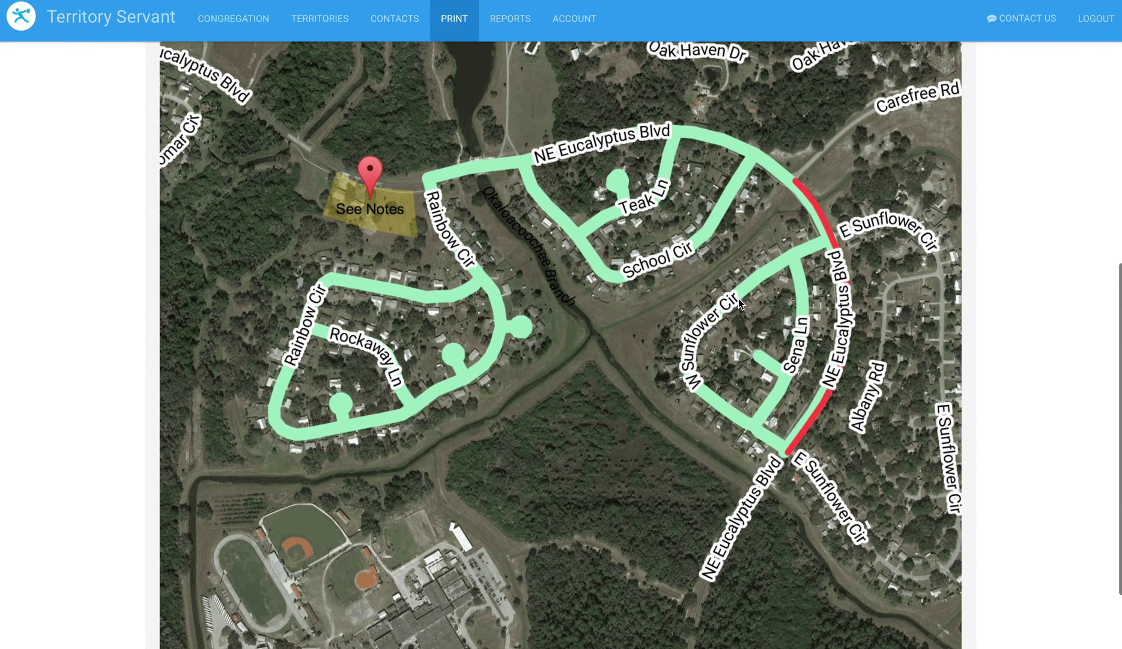
Set the card size back to S-12
{"action": "scroll", "coordinate": [735, 304], "scroll_direction": "up", "scroll_amount": 10}
{"action": "left_click", "coordinate": [781, 159]}
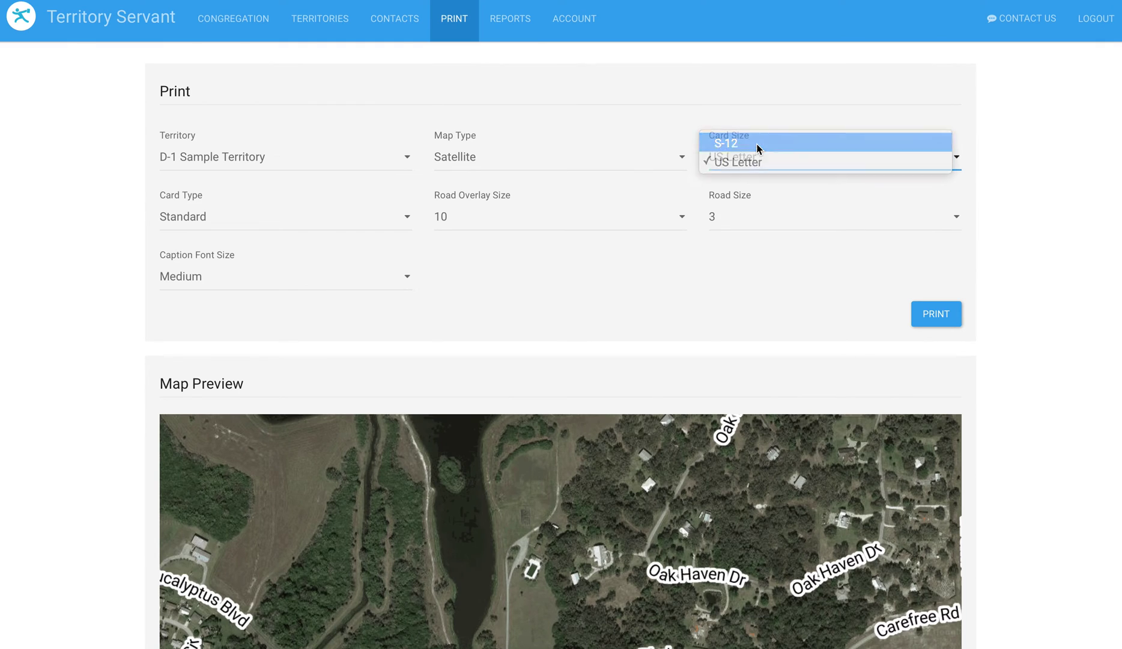
{"action": "left_click", "coordinate": [781, 141]}
Try the Backside Only card type and set it back to Standard
{"action": "left_click", "coordinate": [253, 222]}
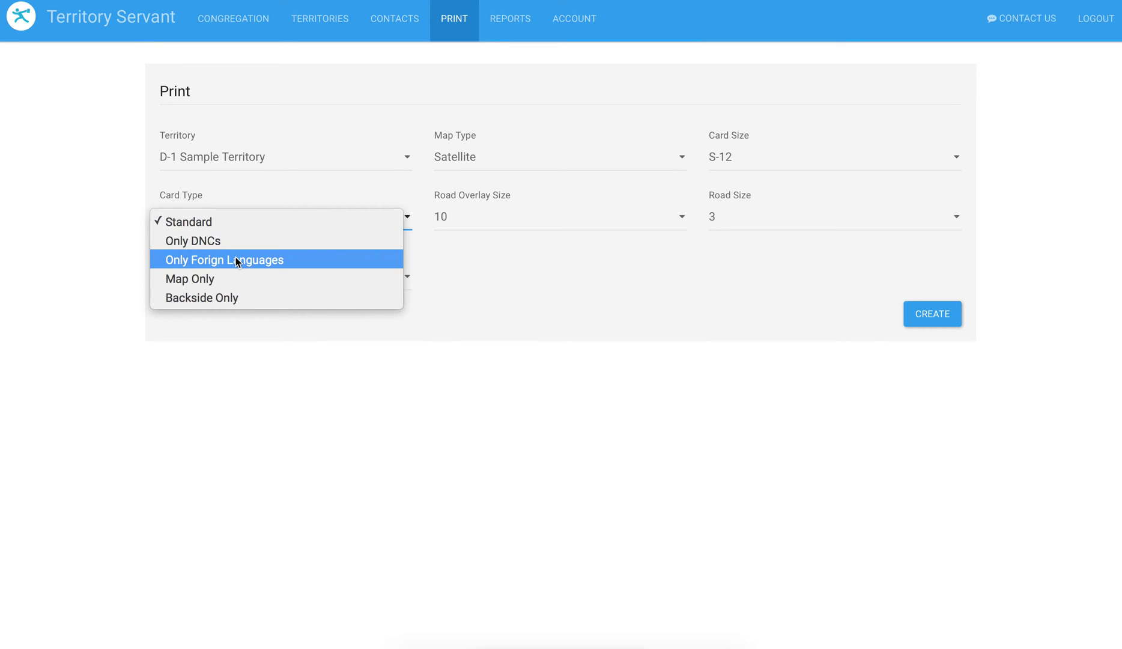
{"action": "left_click", "coordinate": [235, 300]}
{"action": "left_click", "coordinate": [209, 228]}
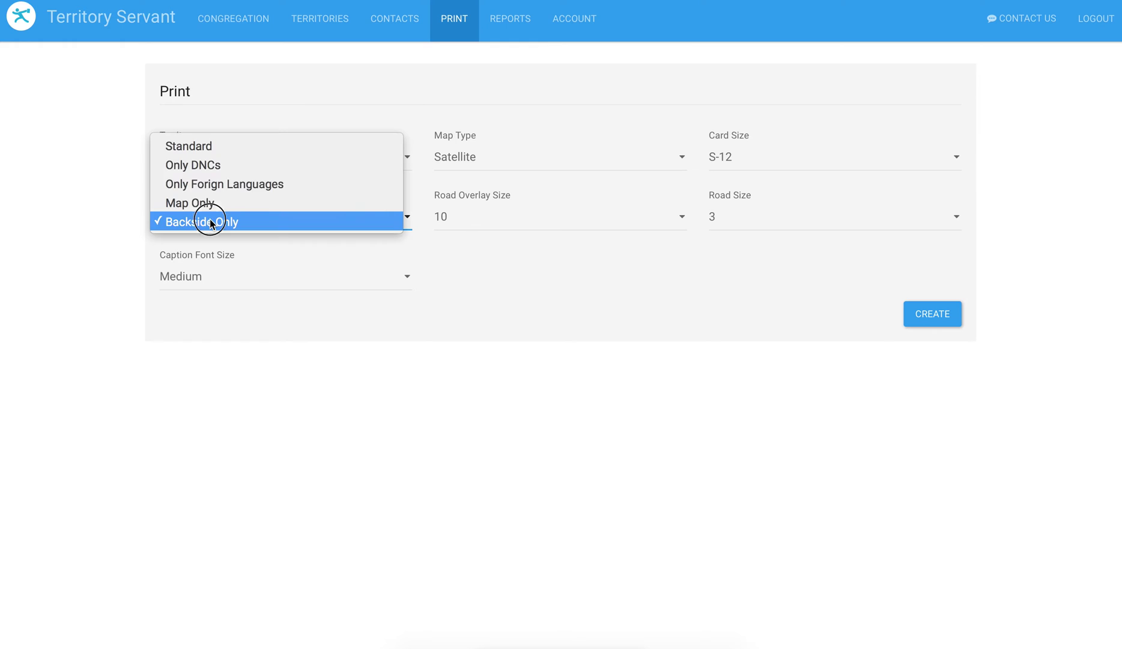
{"action": "left_click", "coordinate": [176, 146]}
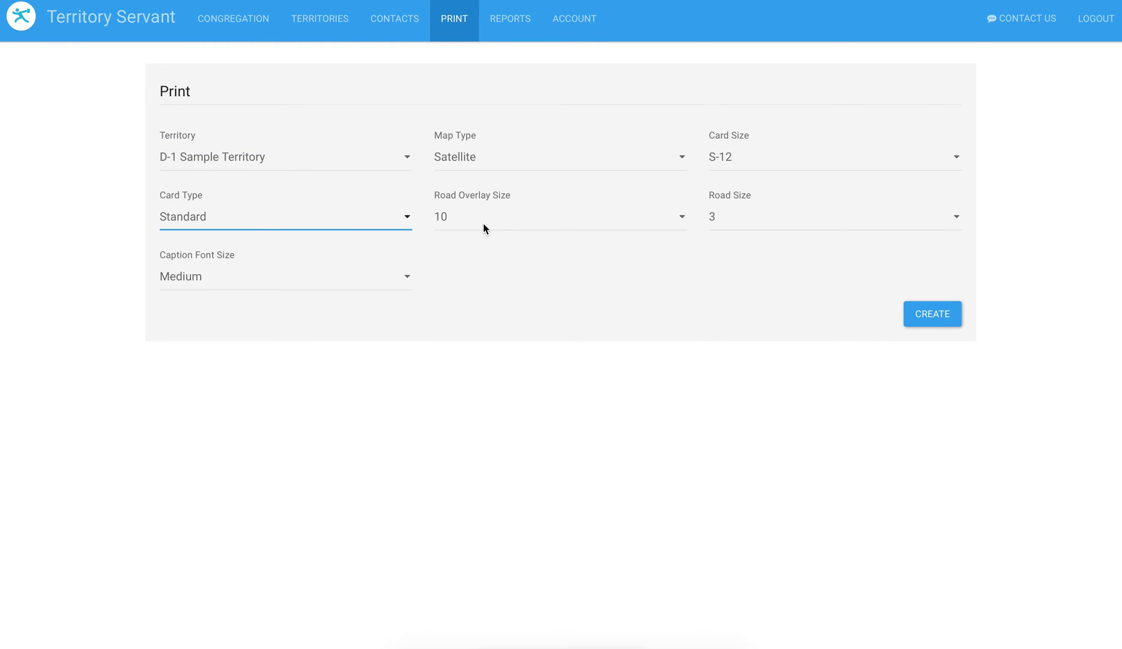
Keep the road size at 3 and create the satellite preview for the S-12 card
{"action": "left_click", "coordinate": [737, 222]}
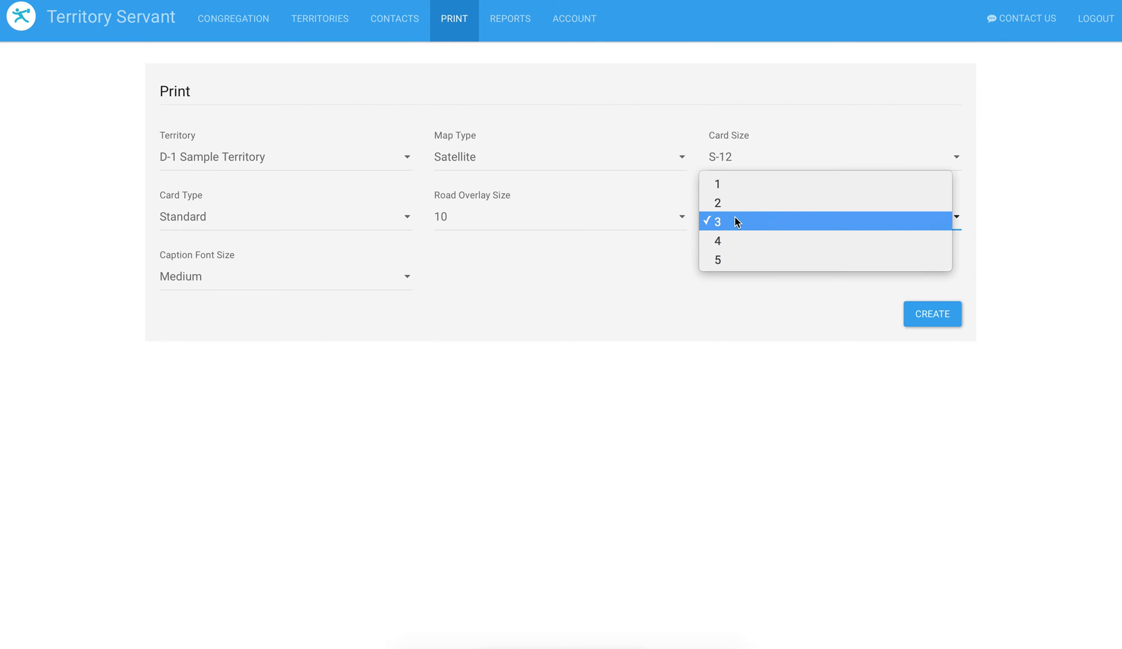
{"action": "left_click", "coordinate": [763, 227]}
{"action": "left_click", "coordinate": [938, 315]}
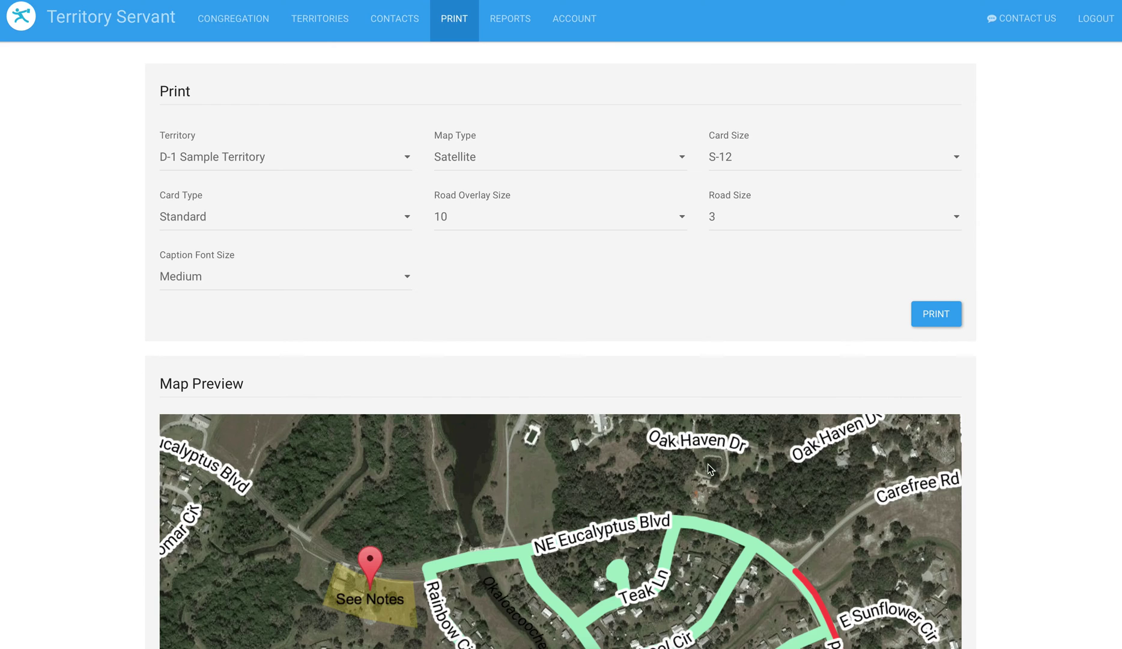
{"action": "scroll", "coordinate": [707, 463], "scroll_direction": "down", "scroll_amount": 4}
{"action": "scroll", "coordinate": [476, 163], "scroll_direction": "up", "scroll_amount": 4}
Switch the map type back to Road Map, recreate the preview and look over the map
{"action": "left_click", "coordinate": [510, 158]}
{"action": "left_click", "coordinate": [510, 157]}
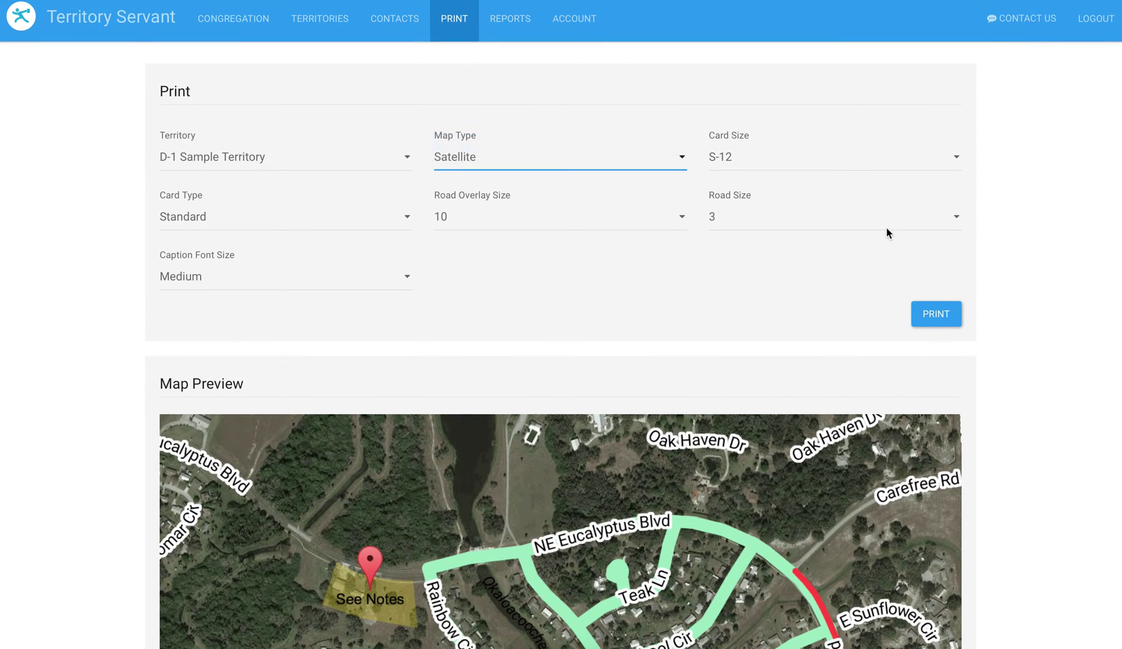
{"action": "key", "text": "Up"}
{"action": "left_click", "coordinate": [931, 315]}
{"action": "scroll", "coordinate": [1023, 336], "scroll_direction": "down", "scroll_amount": 2}
{"action": "scroll", "coordinate": [1023, 341], "scroll_direction": "down", "scroll_amount": 1}
{"action": "scroll", "coordinate": [860, 448], "scroll_direction": "down", "scroll_amount": 1}
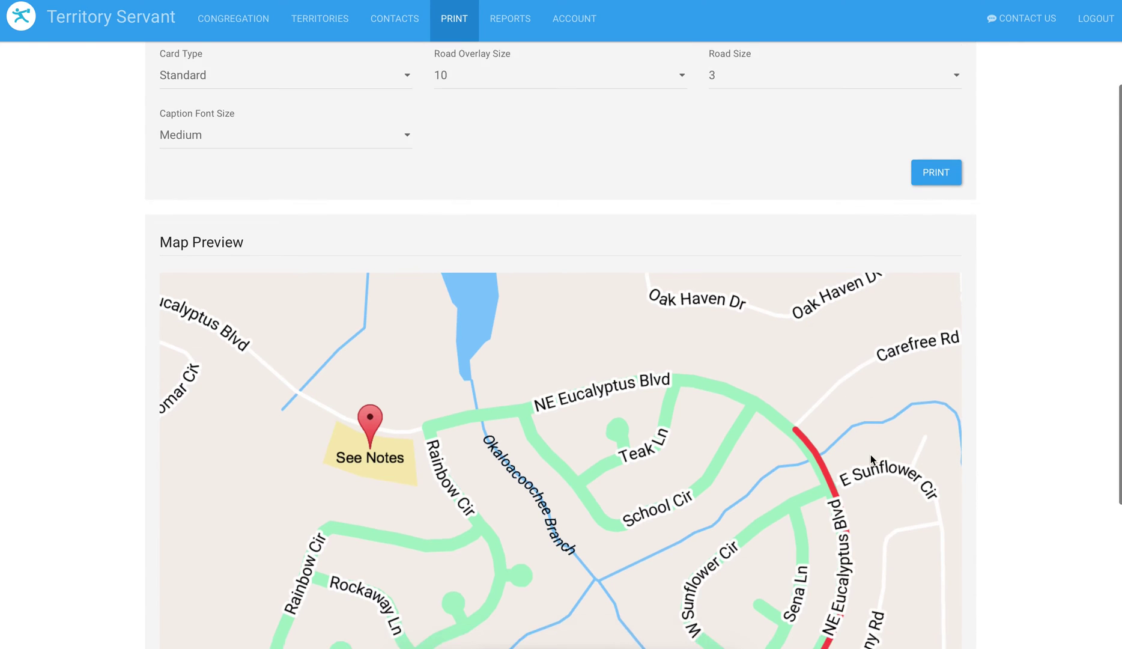
{"action": "scroll", "coordinate": [871, 460], "scroll_direction": "down", "scroll_amount": 4}
{"action": "scroll", "coordinate": [896, 454], "scroll_direction": "up", "scroll_amount": 3}
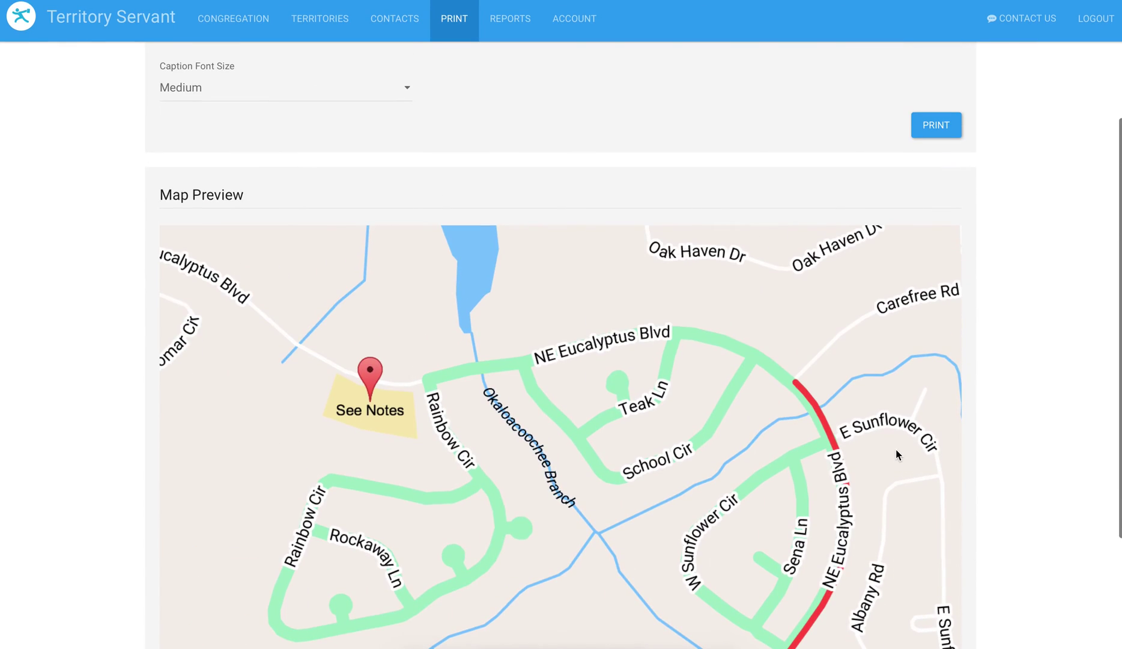
Set the road size to 5 and recreate the map preview
{"action": "scroll", "coordinate": [897, 450], "scroll_direction": "up", "scroll_amount": 2}
{"action": "left_click", "coordinate": [739, 153]}
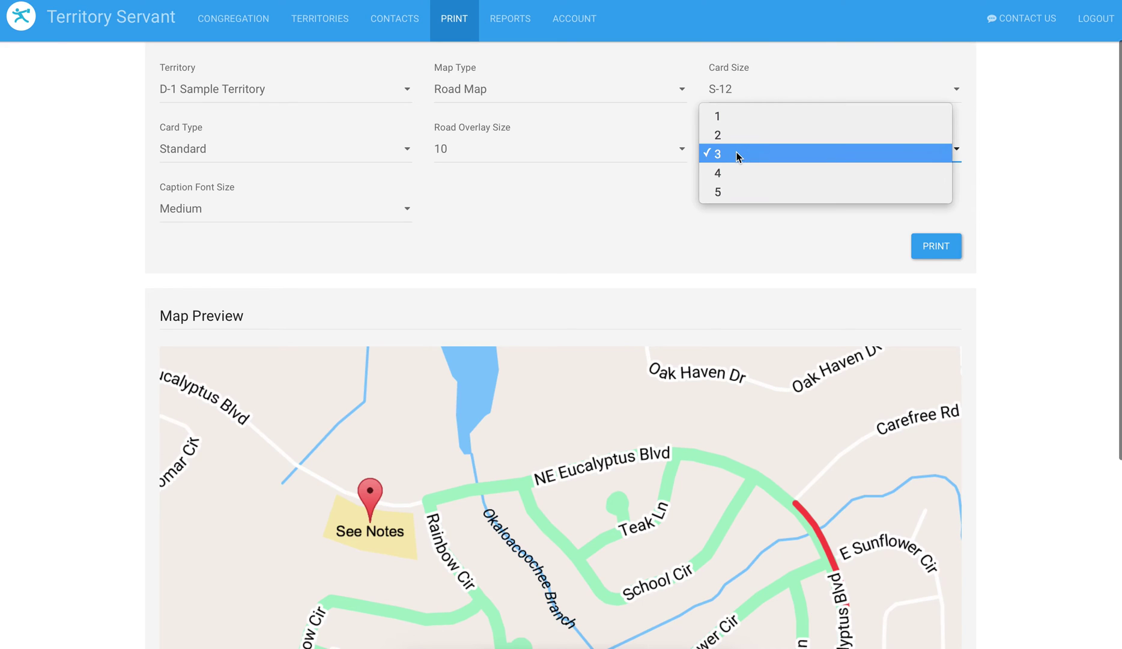
{"action": "left_click", "coordinate": [729, 193]}
{"action": "left_click", "coordinate": [925, 251]}
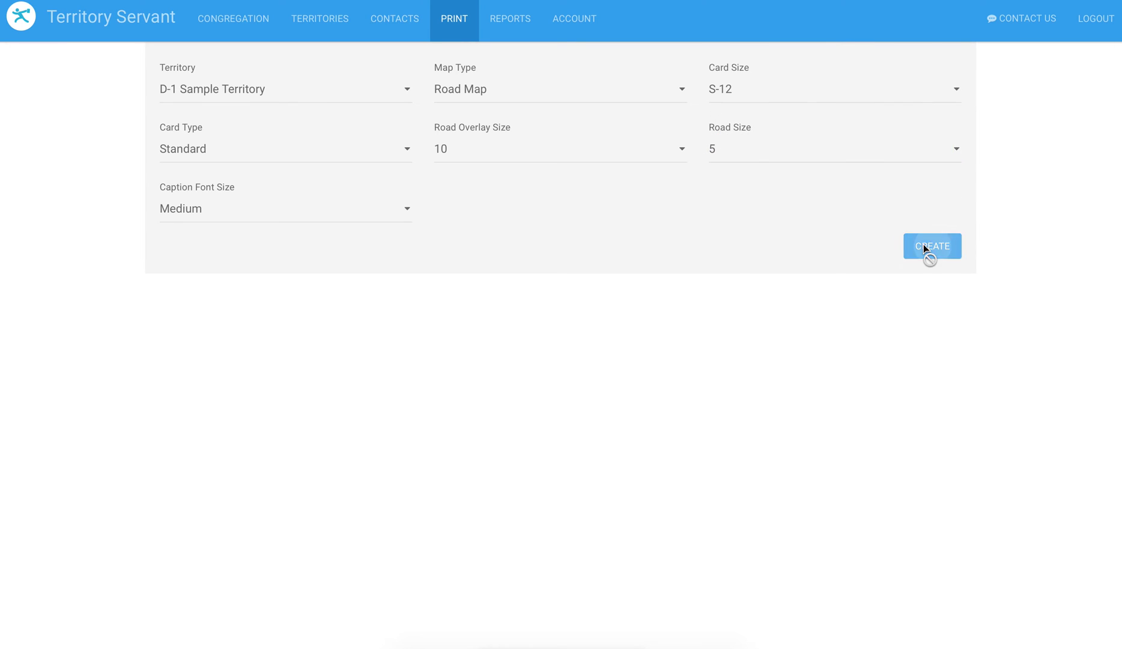
{"action": "scroll", "coordinate": [988, 338], "scroll_direction": "down", "scroll_amount": 5}
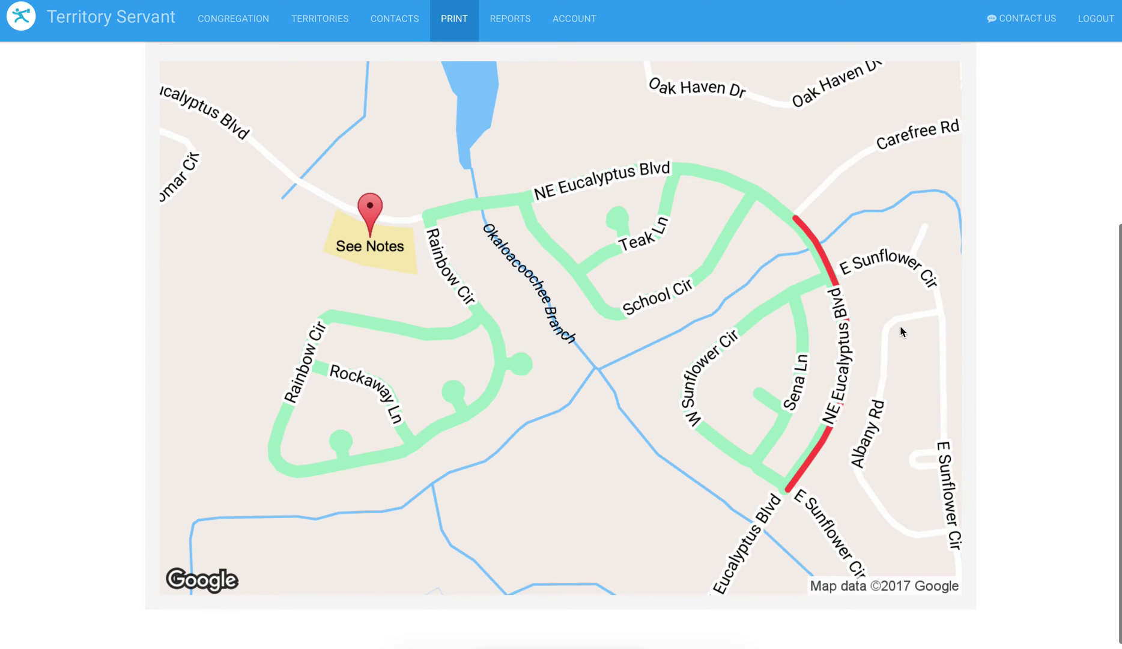
Try the Extra Small caption font size and recreate the map preview
{"action": "scroll", "coordinate": [905, 331], "scroll_direction": "up", "scroll_amount": 2}
{"action": "scroll", "coordinate": [907, 338], "scroll_direction": "up", "scroll_amount": 2}
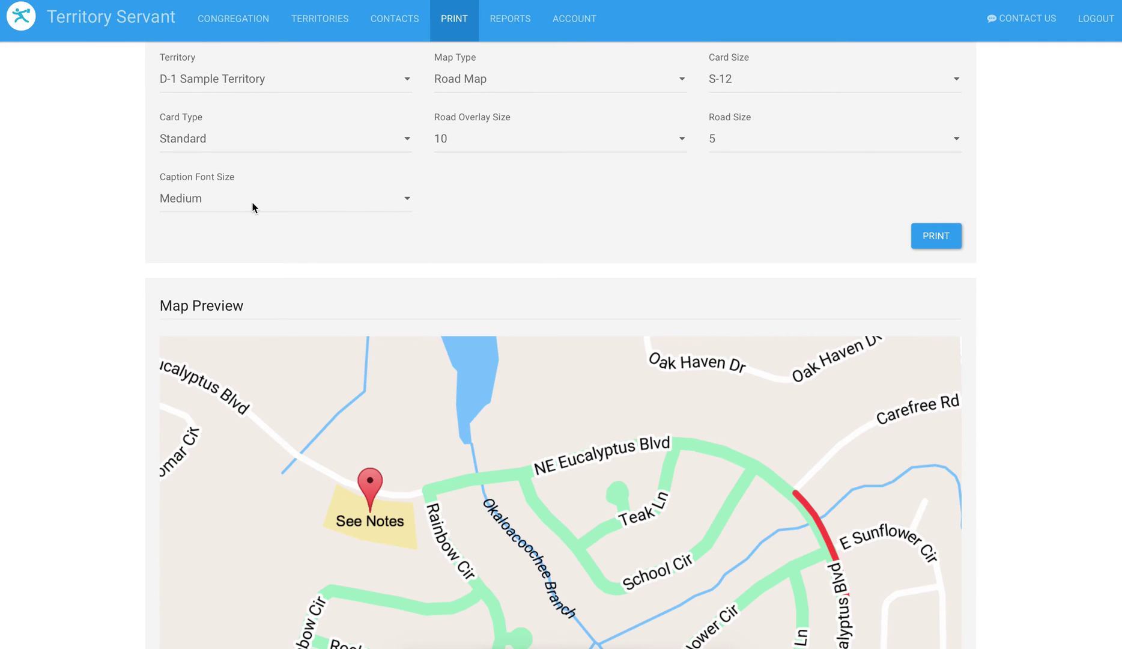
{"action": "scroll", "coordinate": [366, 500], "scroll_direction": "down", "scroll_amount": 2}
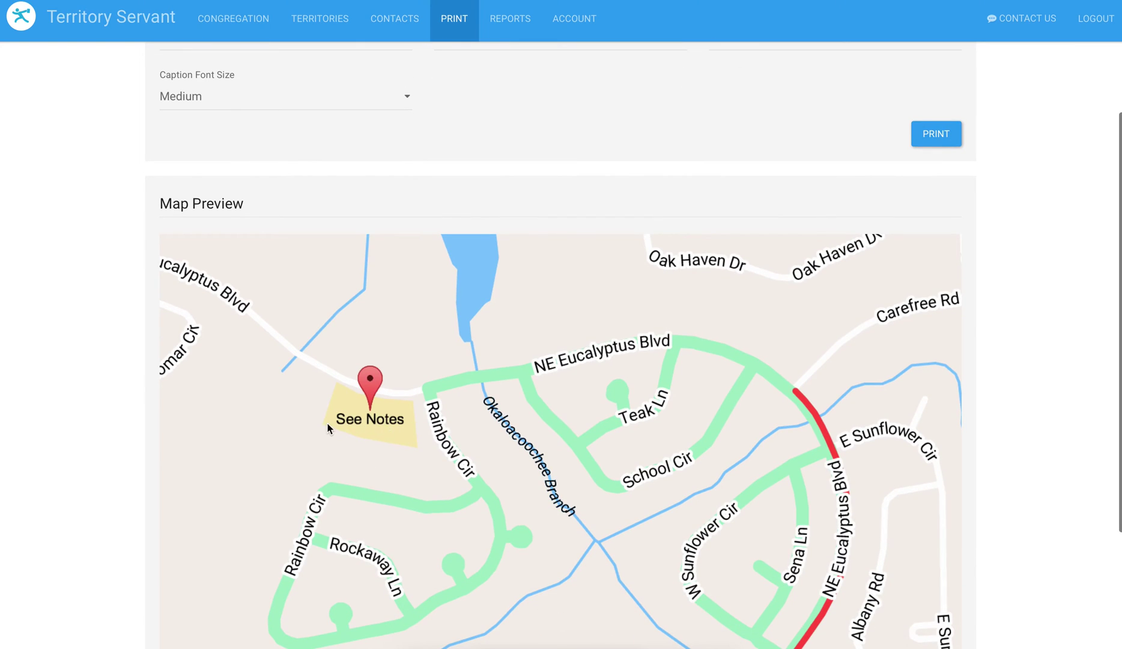
{"action": "left_click", "coordinate": [256, 100]}
{"action": "left_click", "coordinate": [220, 69]}
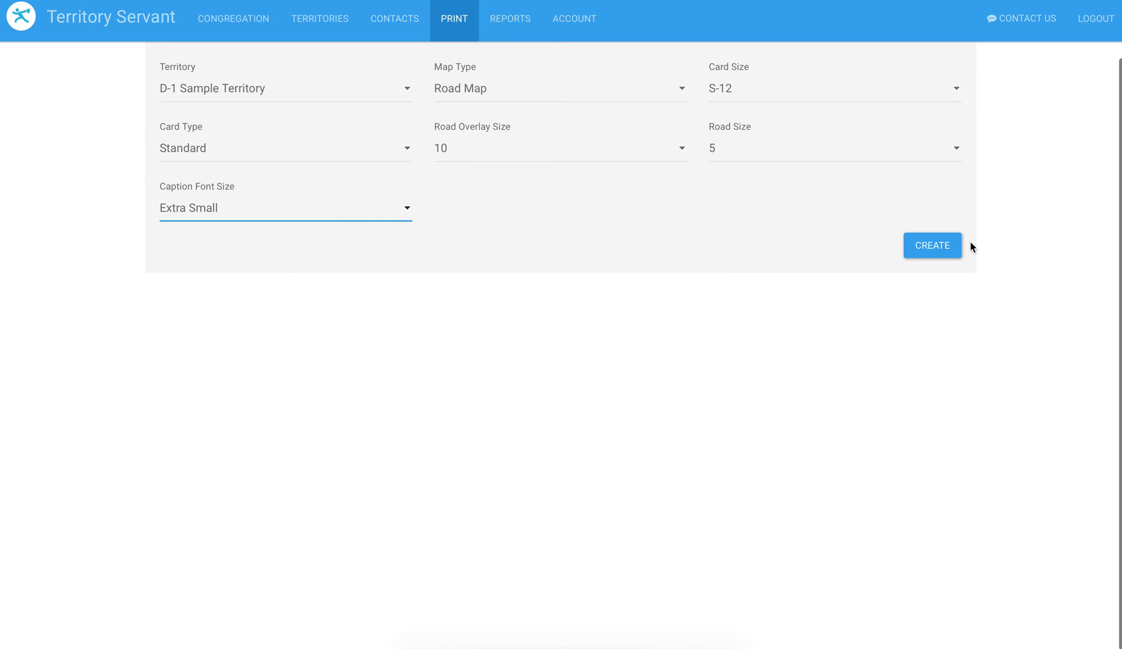
{"action": "left_click", "coordinate": [938, 246]}
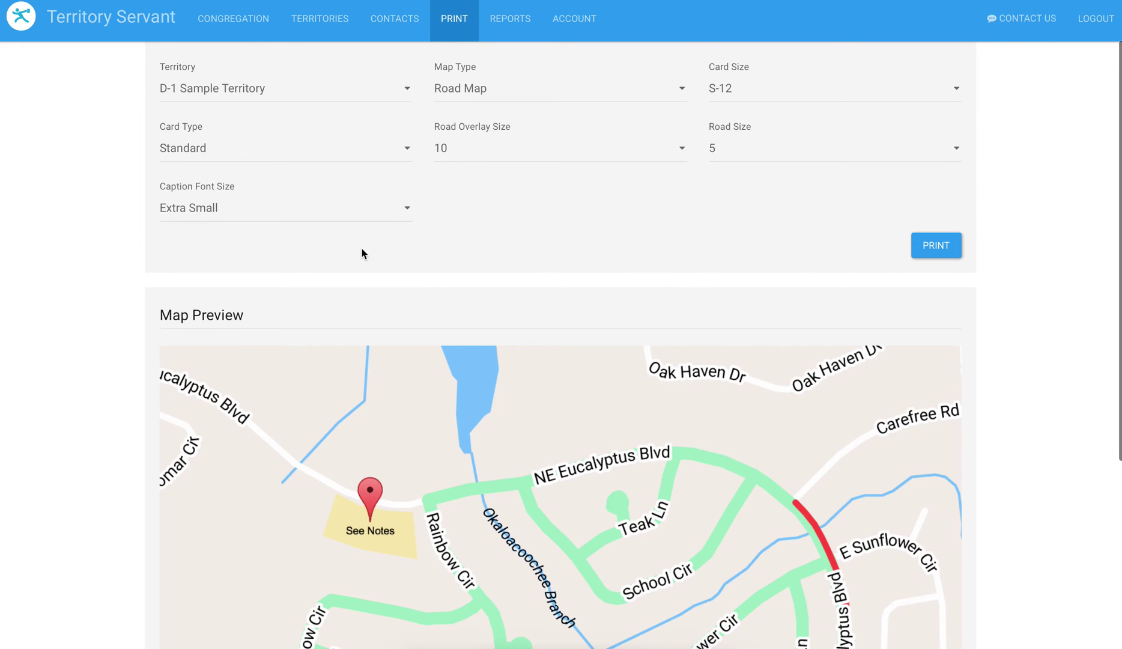
Set the caption font size to Extra Large, recreate the map preview and look over the caption
{"action": "left_click", "coordinate": [241, 204]}
{"action": "left_click", "coordinate": [243, 291]}
{"action": "left_click", "coordinate": [920, 254]}
{"action": "scroll", "coordinate": [993, 312], "scroll_direction": "down", "scroll_amount": 2}
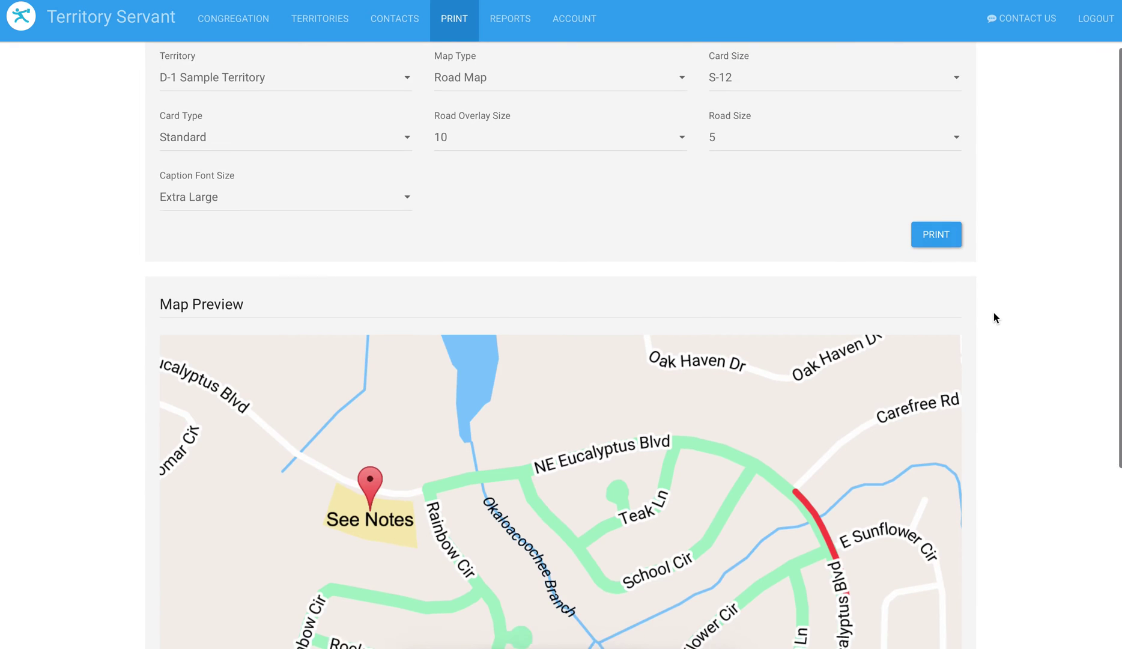
{"action": "scroll", "coordinate": [993, 312], "scroll_direction": "down", "scroll_amount": 2}
{"action": "scroll", "coordinate": [993, 313], "scroll_direction": "down", "scroll_amount": 1}
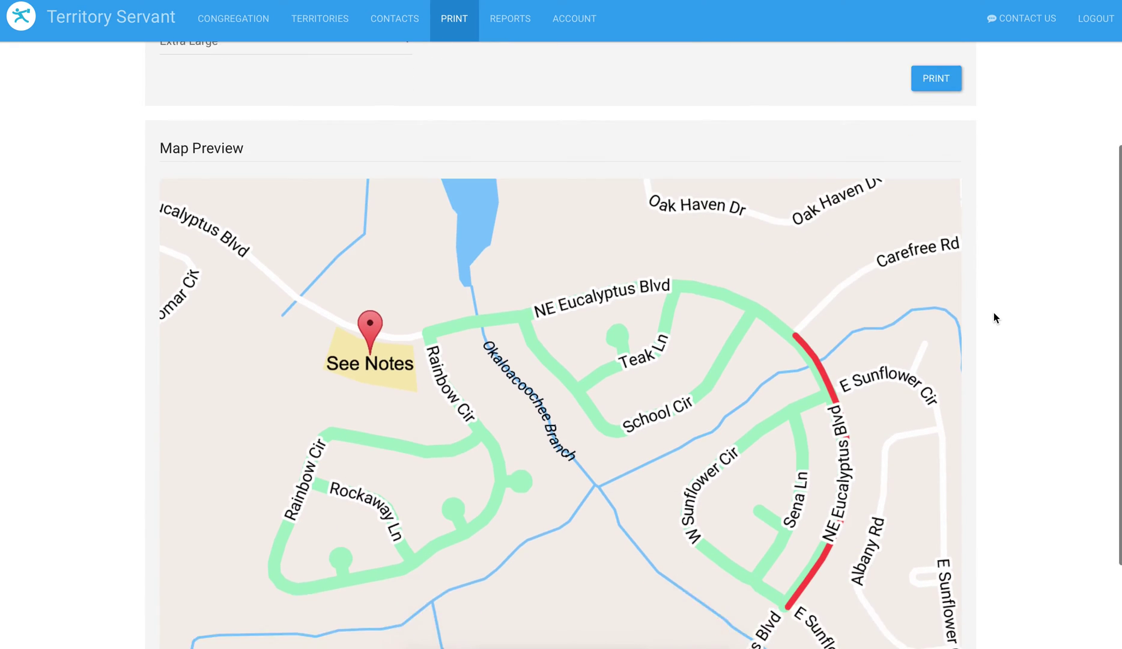
{"action": "scroll", "coordinate": [994, 313], "scroll_direction": "down", "scroll_amount": 2}
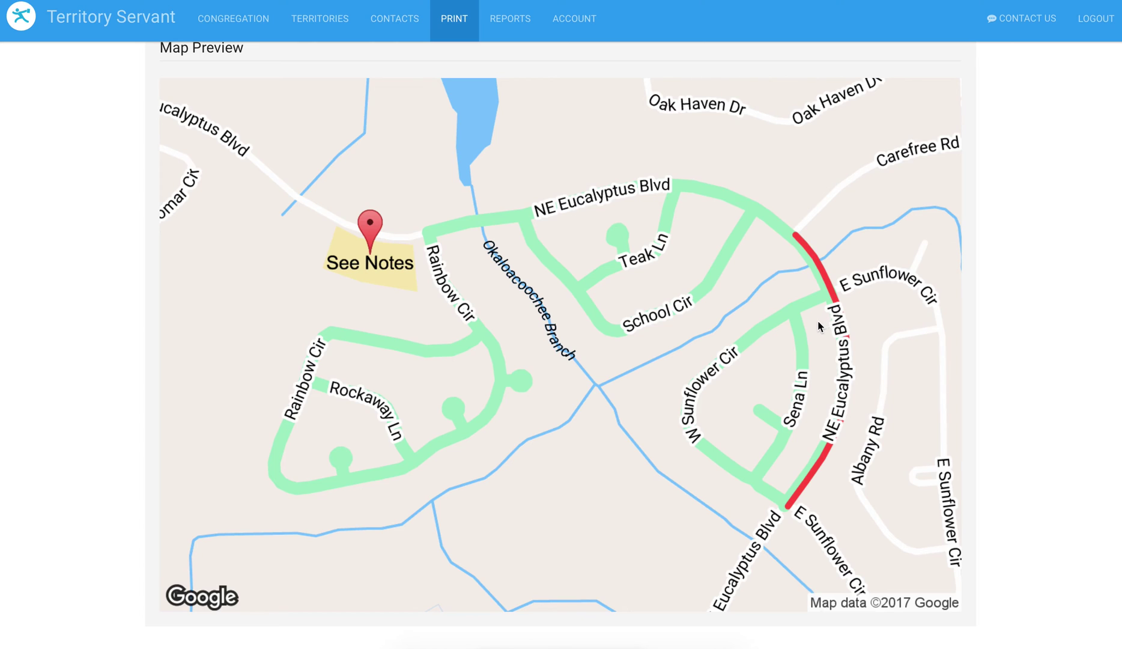
Open the Sample Rural Territory from the territory list and bring up its map
{"action": "left_click", "coordinate": [333, 31]}
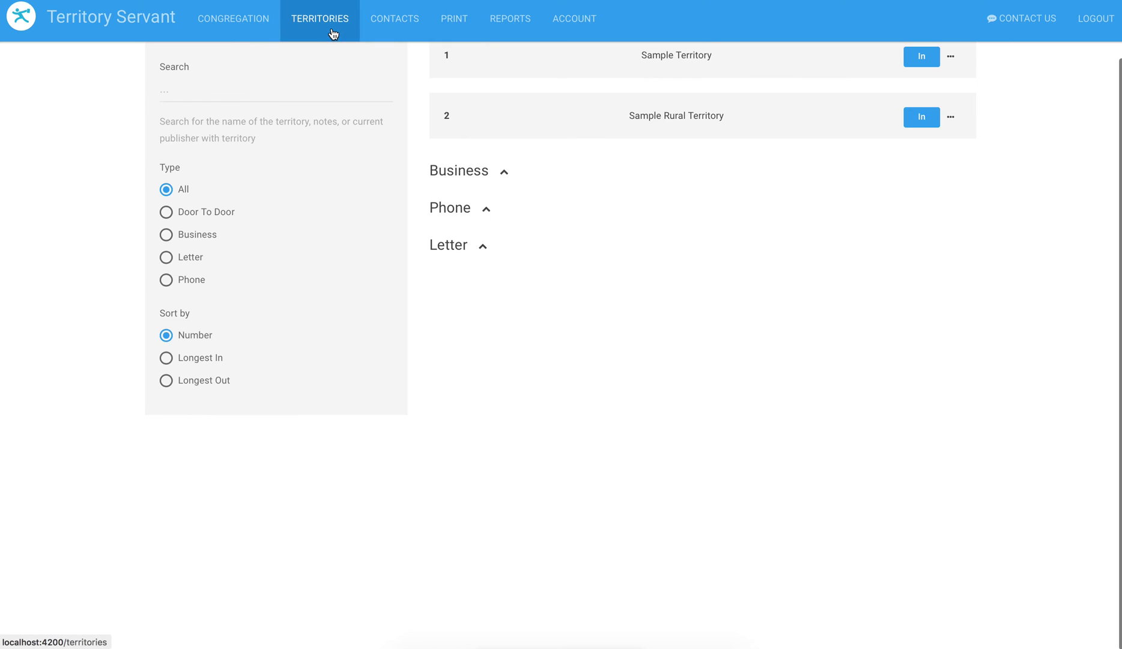
{"action": "left_click", "coordinate": [697, 189]}
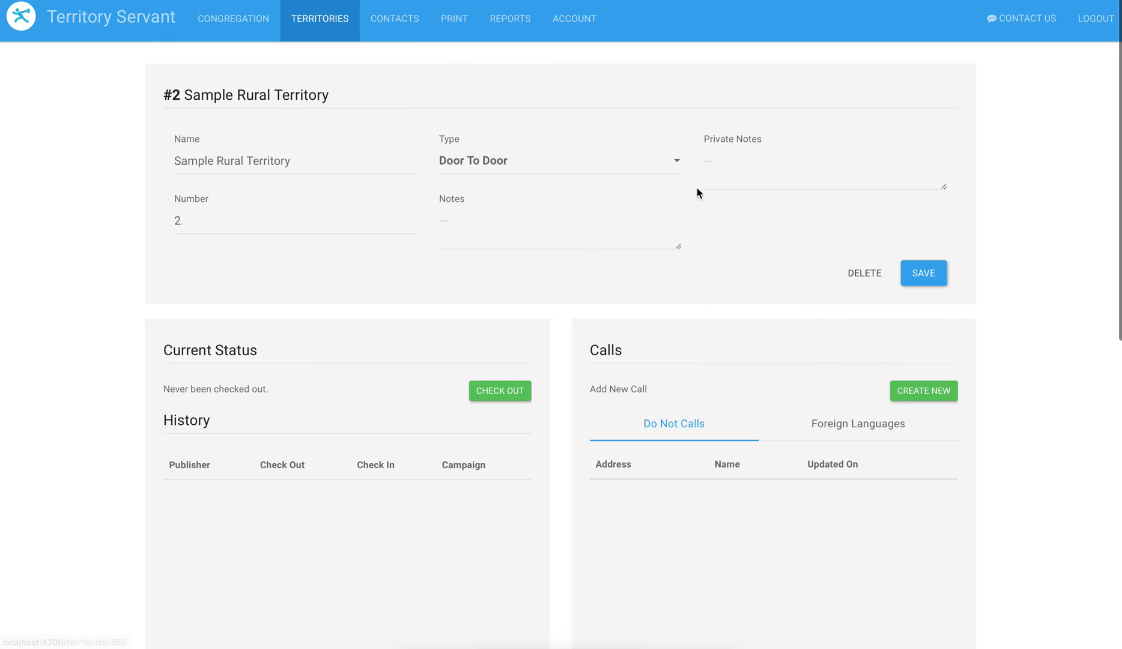
{"action": "scroll", "coordinate": [788, 293], "scroll_direction": "down", "scroll_amount": 10}
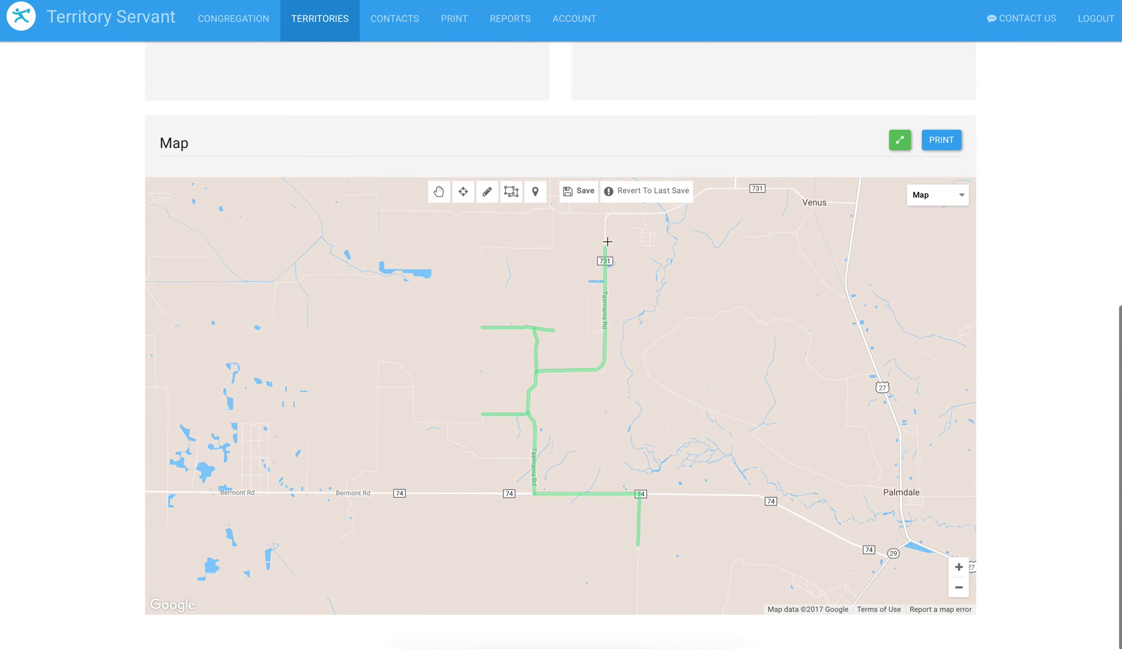
{"action": "scroll", "coordinate": [649, 537], "scroll_direction": "up", "scroll_amount": 1}
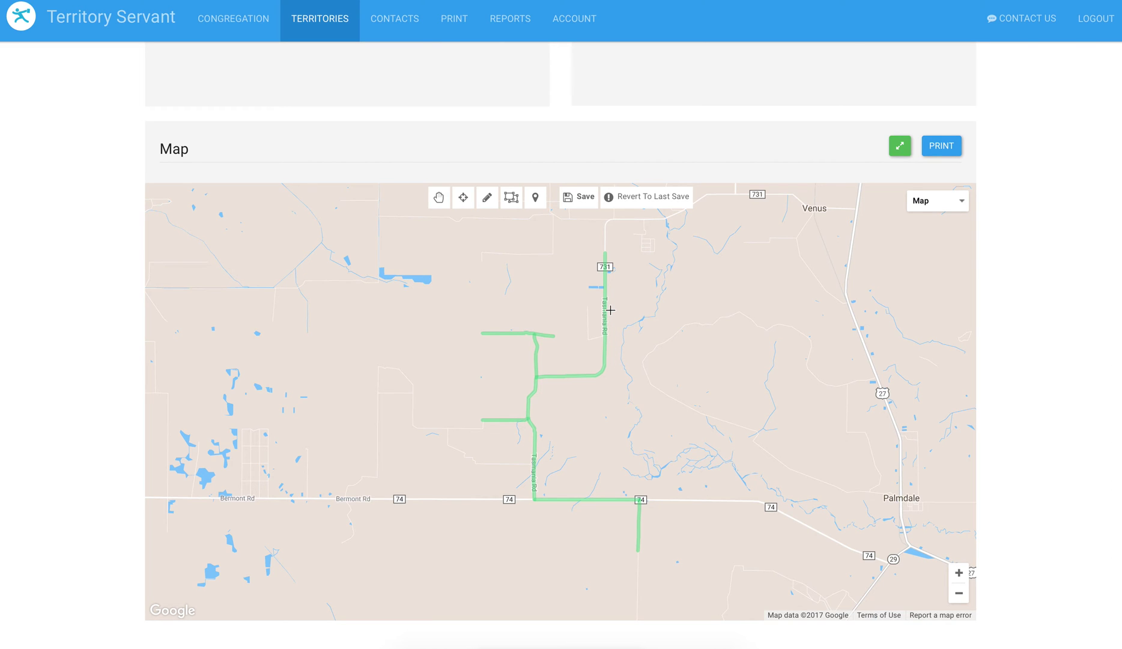
Create the print preview of the Sample Rural Territory's map and check which highlighted roads lack names
{"action": "left_click", "coordinate": [941, 146]}
{"action": "left_click", "coordinate": [918, 250]}
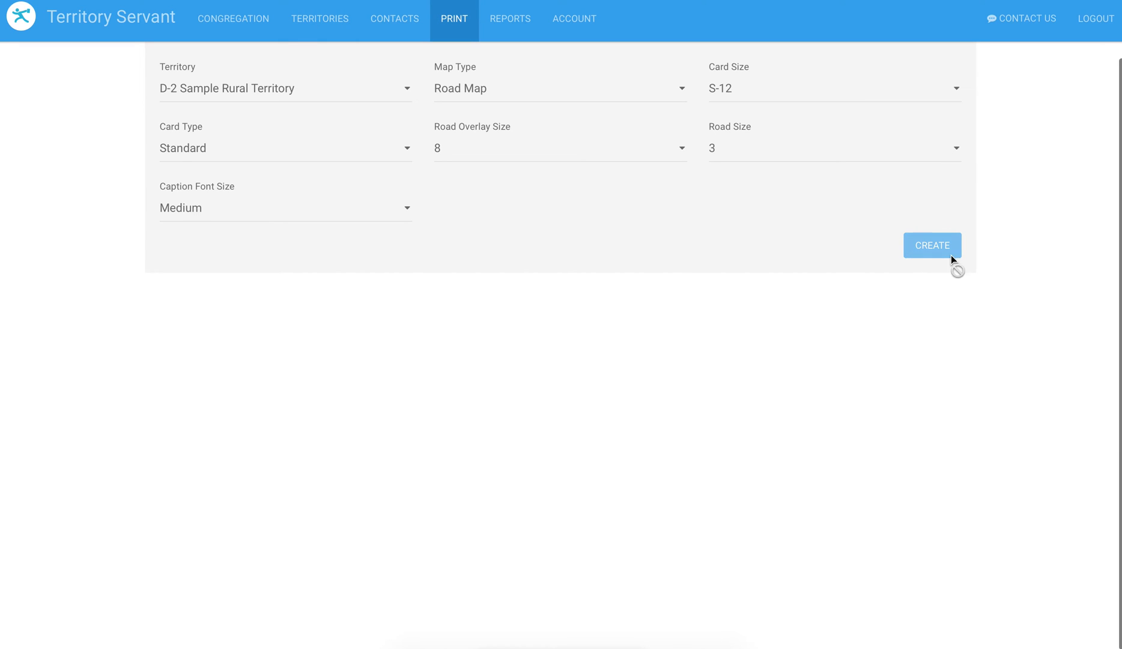
{"action": "scroll", "coordinate": [1006, 268], "scroll_direction": "down", "scroll_amount": 4}
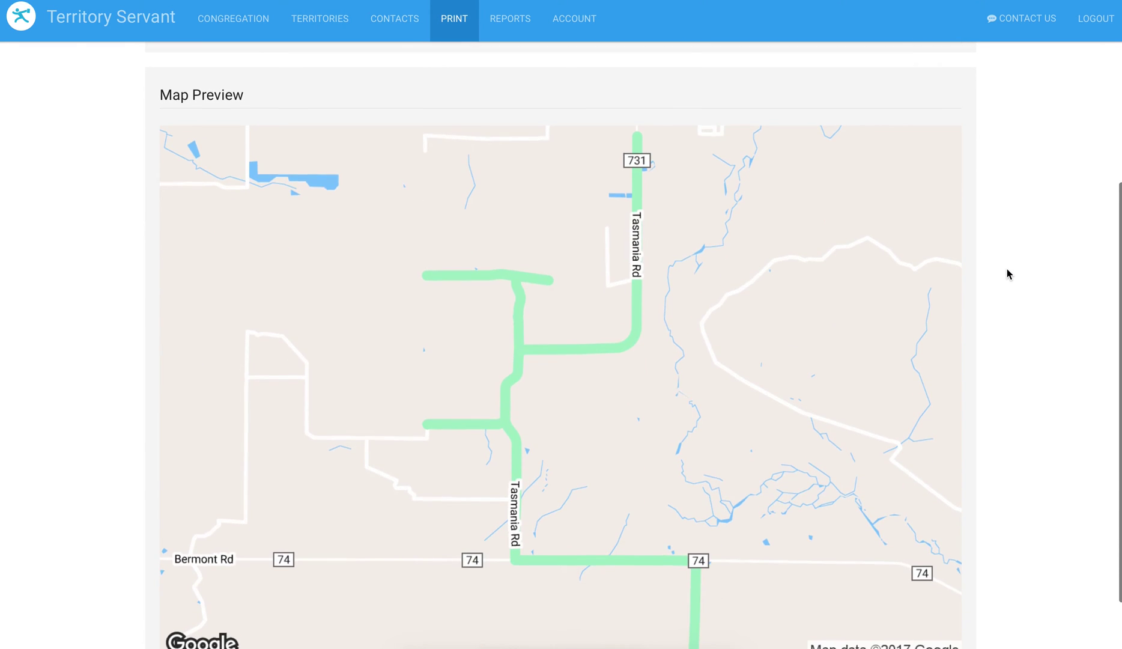
{"action": "scroll", "coordinate": [1007, 269], "scroll_direction": "down", "scroll_amount": 1}
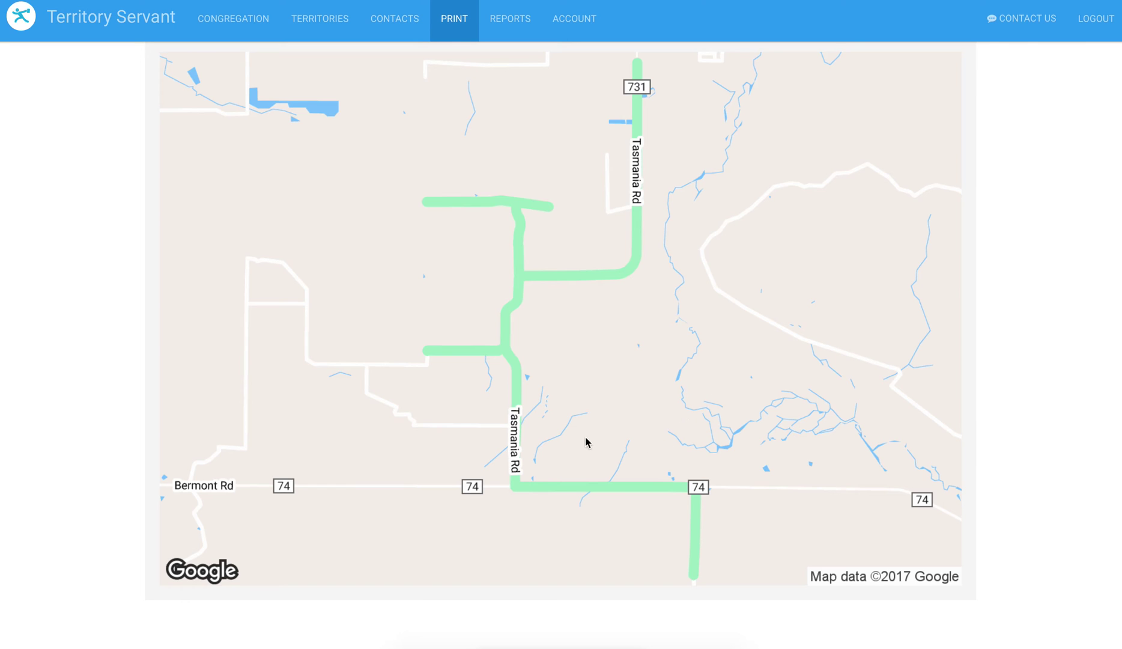
{"action": "left_click", "coordinate": [521, 430]}
{"action": "scroll", "coordinate": [994, 411], "scroll_direction": "up", "scroll_amount": 1}
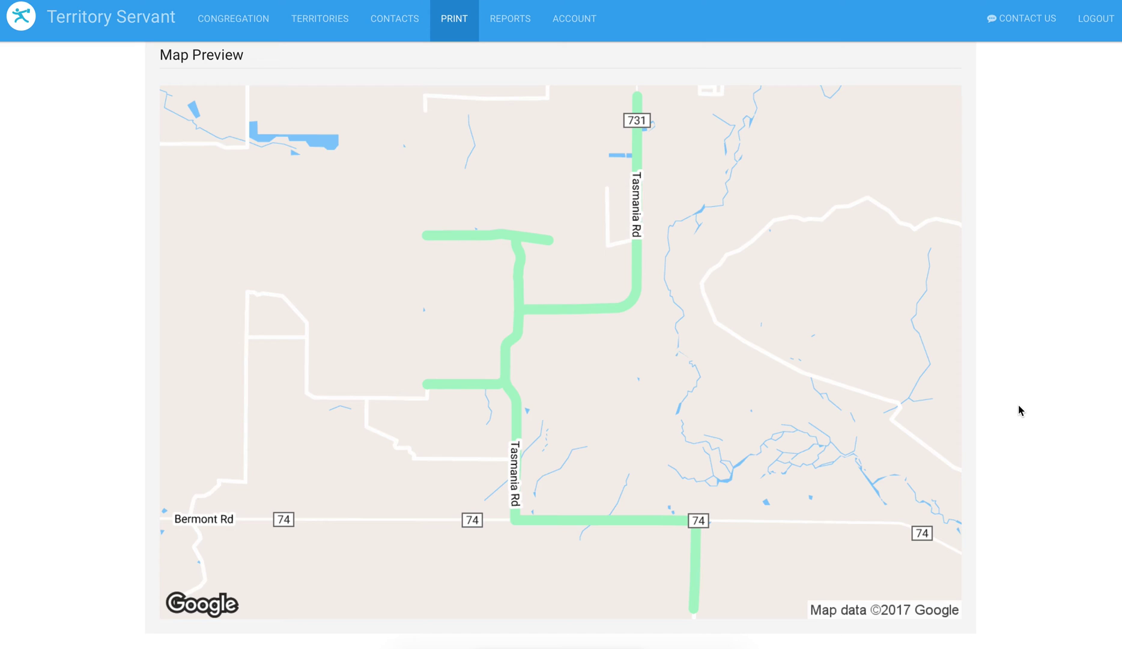
Return to the Sample Rural Territory's map and expand it to full screen, enlarged around the highlighted roads
{"action": "key", "text": "alt+Left"}
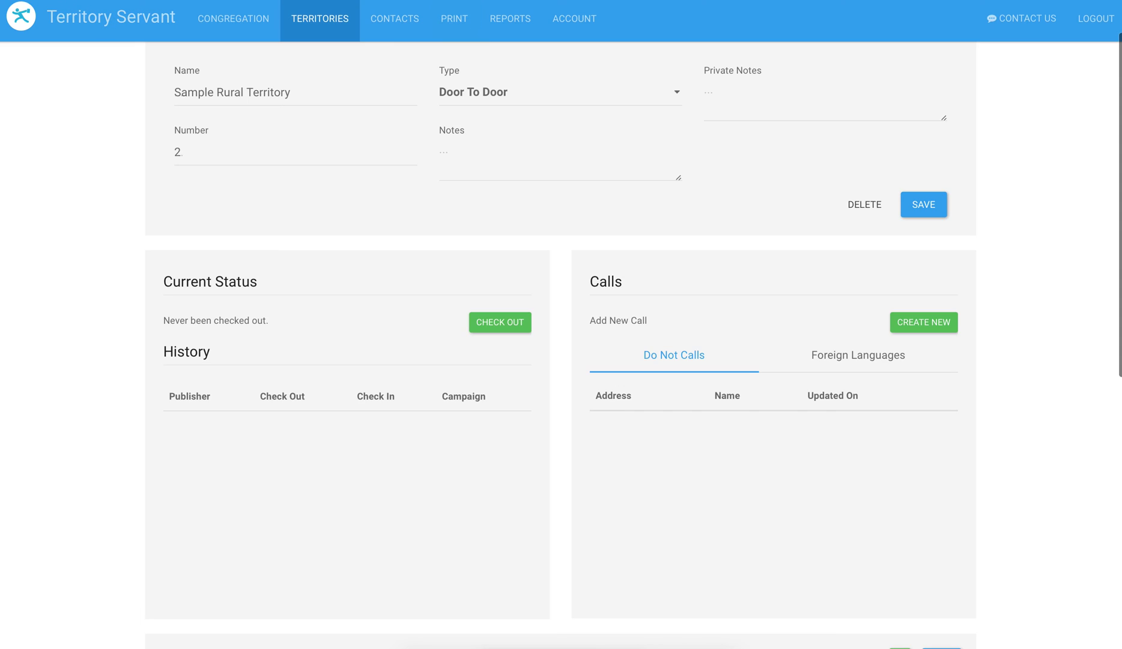
{"action": "scroll", "coordinate": [541, 305], "scroll_direction": "down", "scroll_amount": 8}
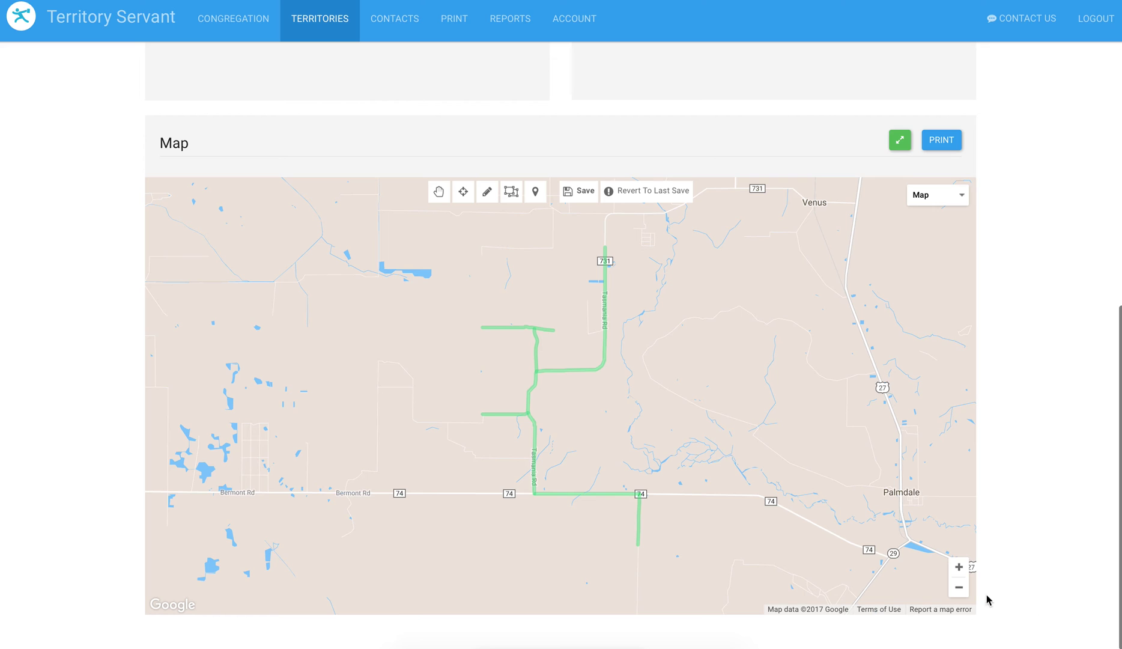
{"action": "left_click", "coordinate": [900, 140]}
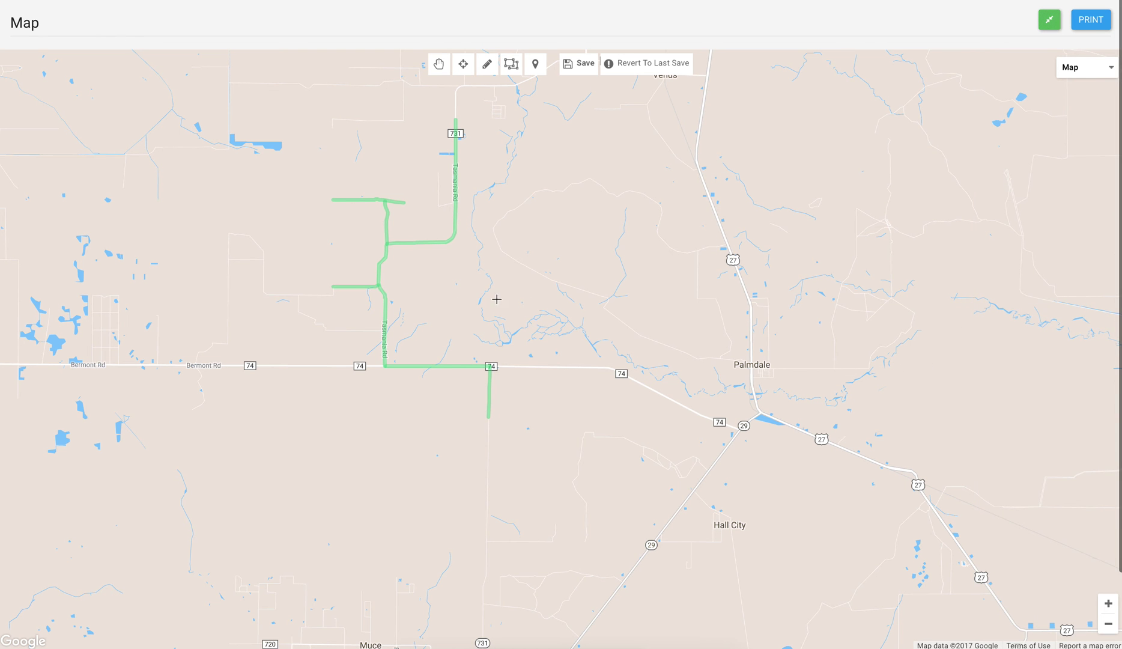
{"action": "left_click", "coordinate": [1108, 604]}
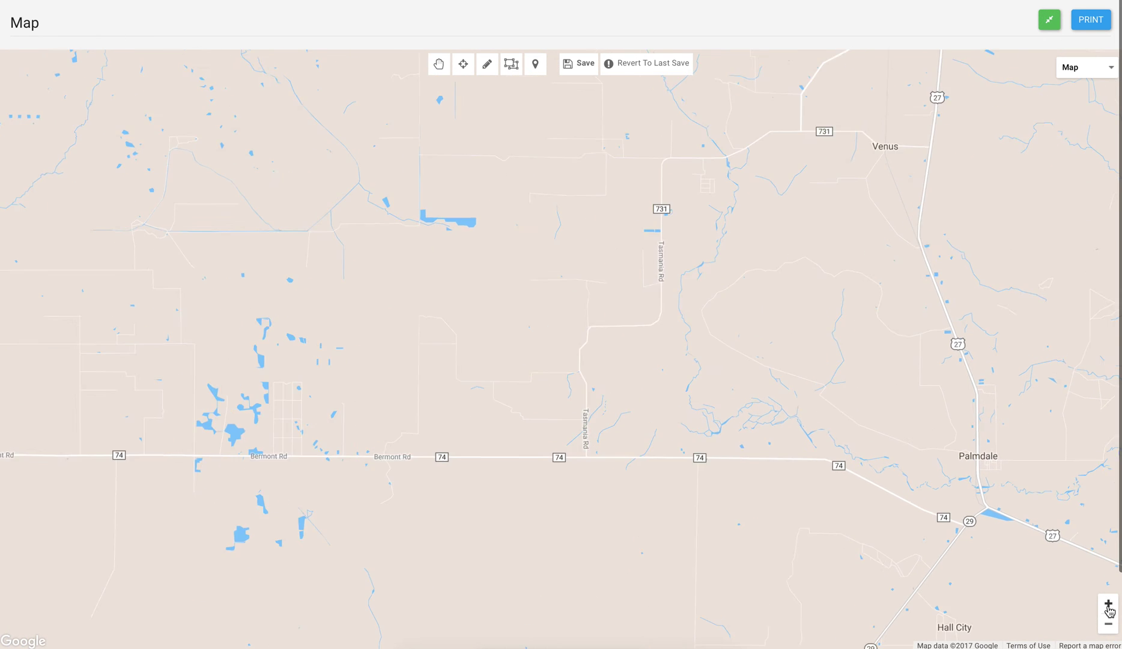
{"action": "left_click_drag", "start_coordinate": [755, 148], "coordinate": [702, 375]}
Caption the northern horizontal road highlight "Farabee Rd." and check that the caption is attached to it
{"action": "left_click", "coordinate": [440, 66]}
{"action": "left_click", "coordinate": [592, 318]}
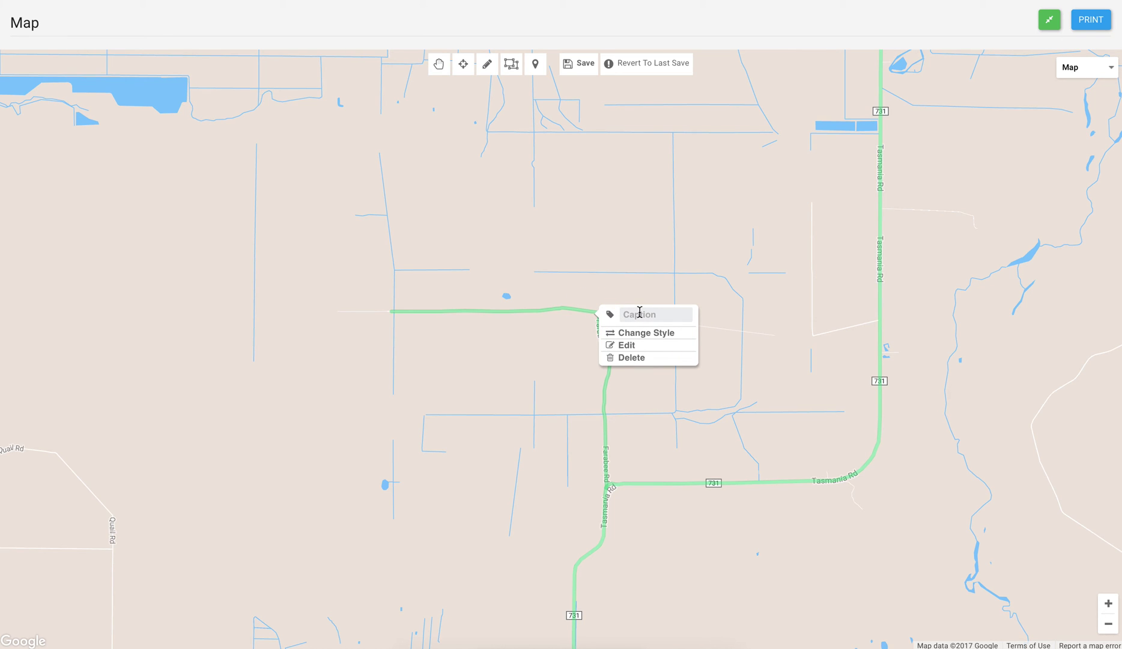
{"action": "left_click", "coordinate": [641, 315]}
{"action": "type", "text": "Farabee Rd."}
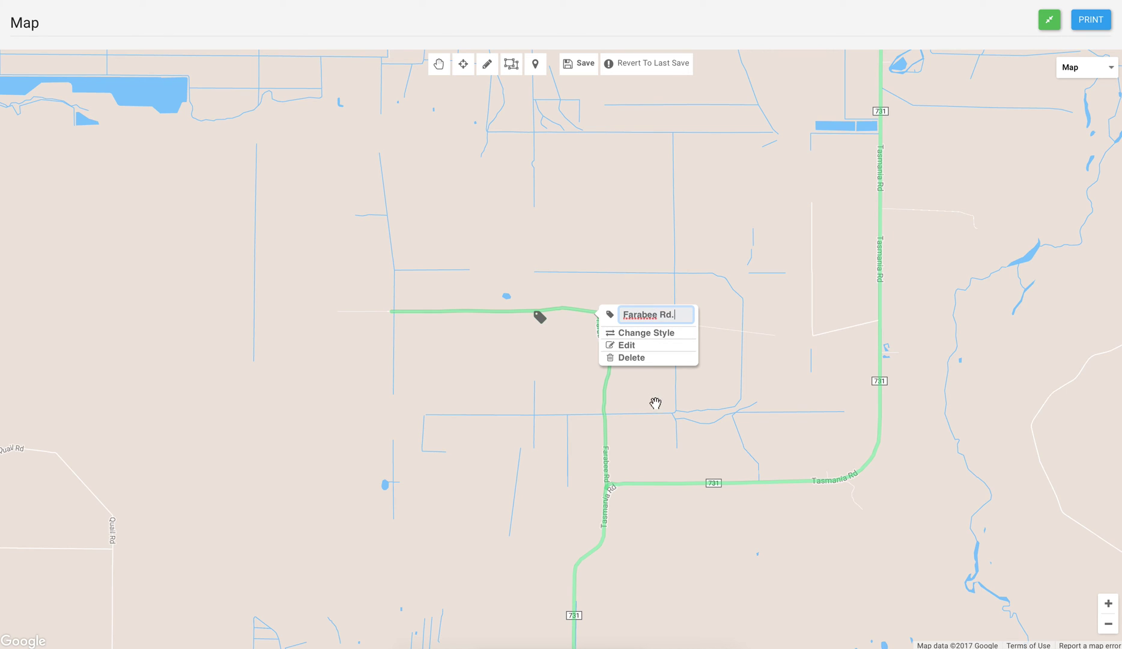
{"action": "left_click", "coordinate": [648, 403]}
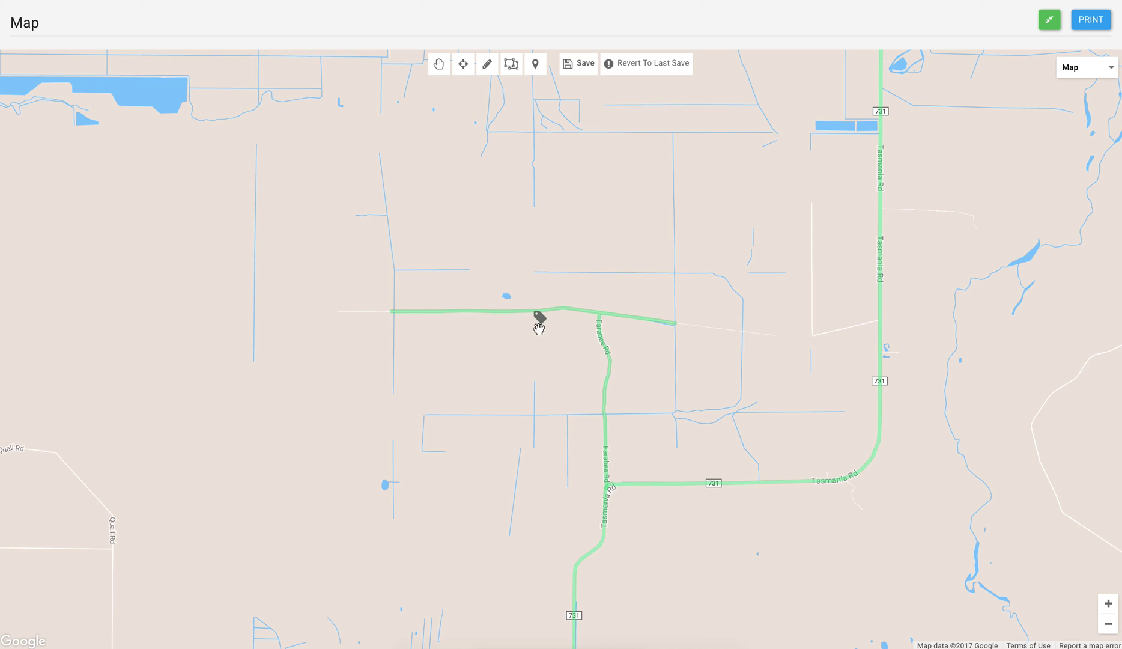
{"action": "left_click", "coordinate": [574, 313]}
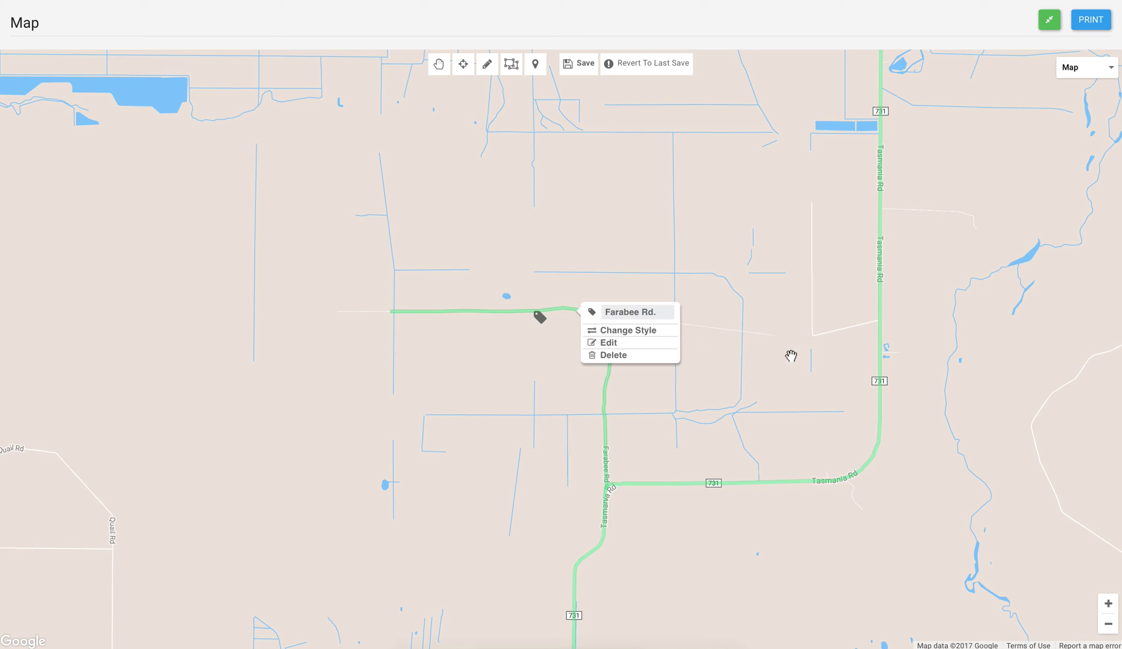
{"action": "left_click", "coordinate": [788, 402]}
Add the caption "HWY 74" to the highlighted stretch of highway 74 east of Tasmania Rd
{"action": "left_click_drag", "start_coordinate": [686, 415], "coordinate": [619, 266]}
{"action": "left_click_drag", "start_coordinate": [645, 394], "coordinate": [616, 138]}
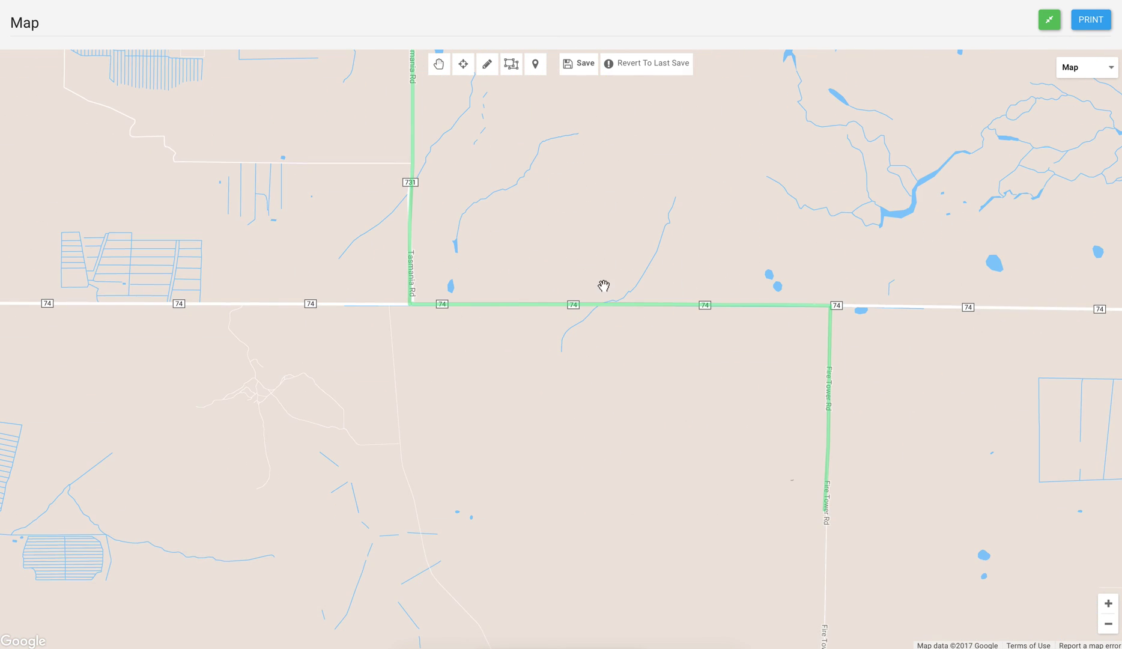
{"action": "left_click", "coordinate": [636, 307]}
{"action": "left_click", "coordinate": [683, 310]}
{"action": "type", "text": "HWY 7"}
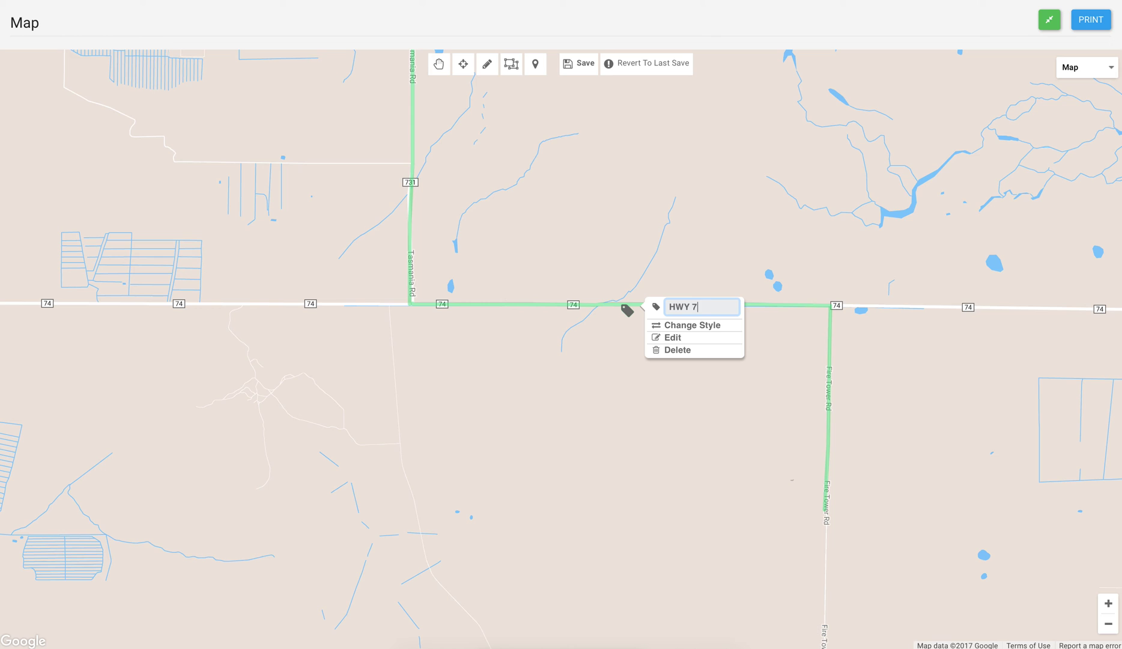
{"action": "left_click", "coordinate": [781, 391]}
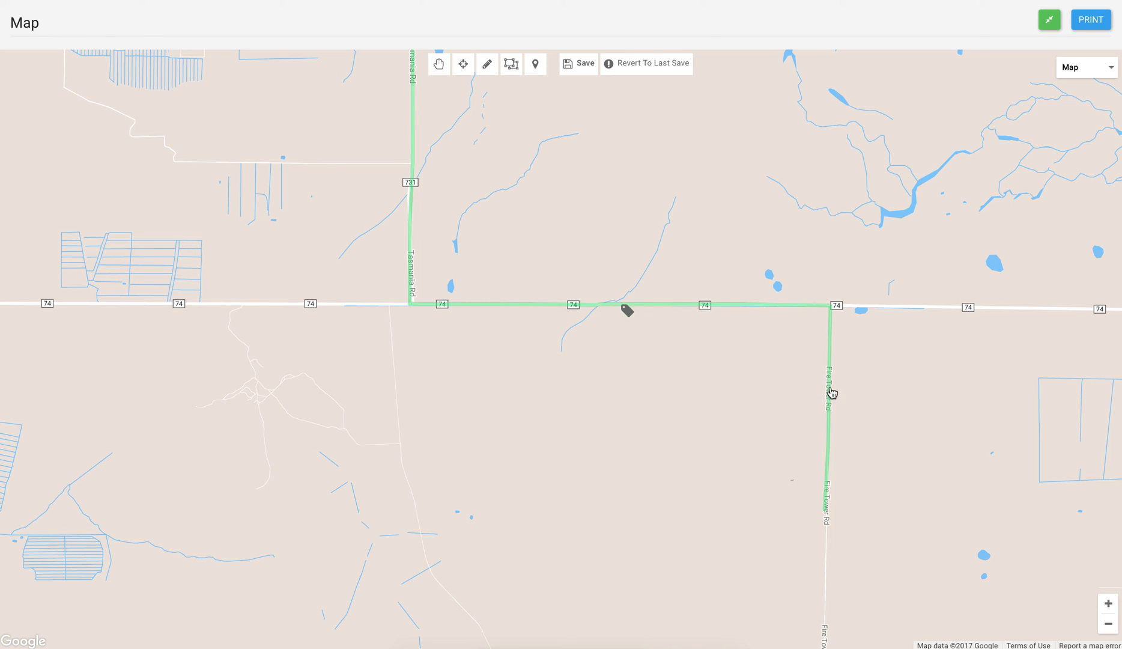
Add the caption "Fire Tower Rd." to the highlighted road running south from highway 74
{"action": "left_click", "coordinate": [830, 392]}
{"action": "left_click", "coordinate": [871, 391]}
{"action": "type", "text": "Fire Tower Rd."}
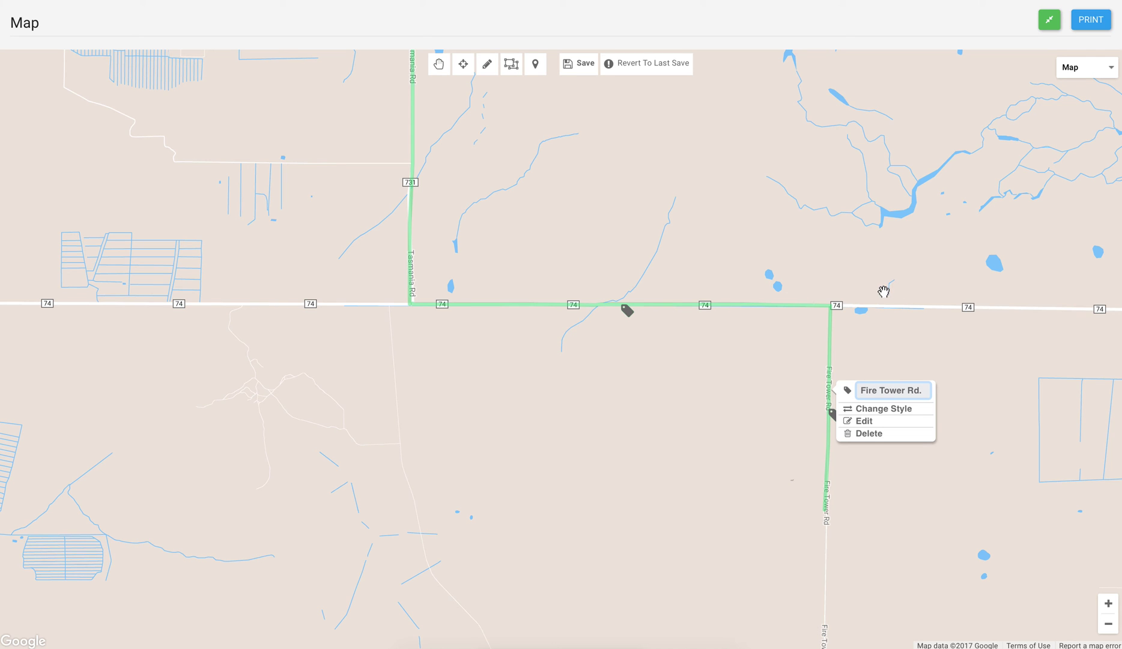
{"action": "left_click", "coordinate": [883, 292]}
Save the captioned rural territory map and create its print preview
{"action": "left_click_drag", "start_coordinate": [743, 220], "coordinate": [800, 441]}
{"action": "left_click", "coordinate": [1109, 623]}
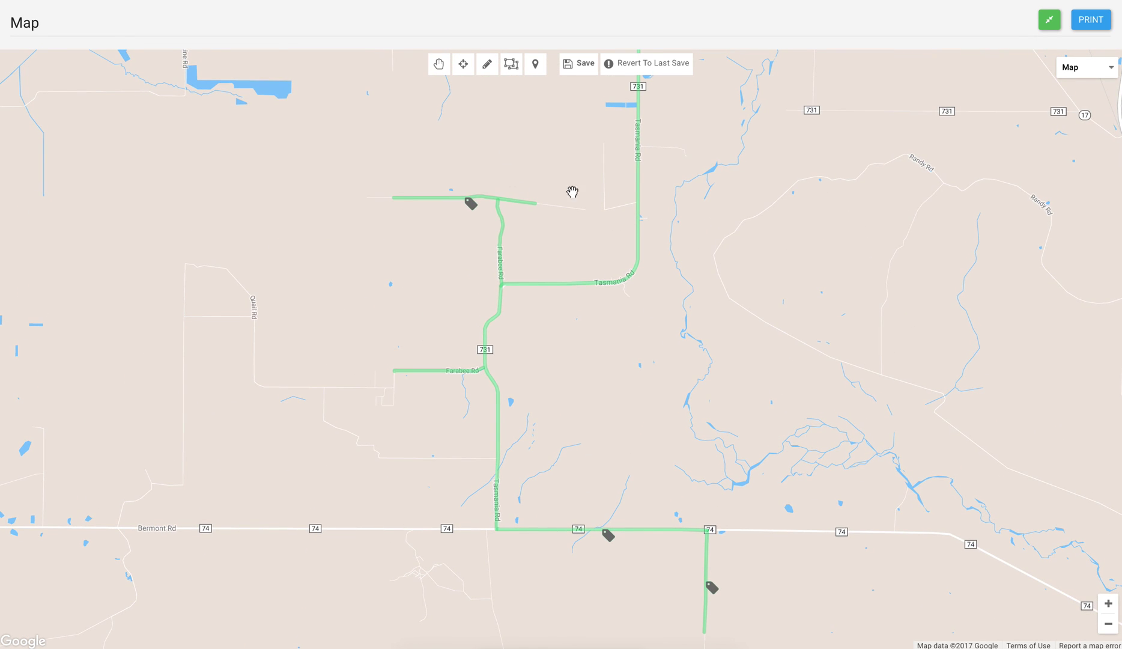
{"action": "left_click", "coordinate": [586, 66]}
{"action": "left_click", "coordinate": [587, 72]}
{"action": "left_click", "coordinate": [1088, 23]}
{"action": "left_click", "coordinate": [929, 318]}
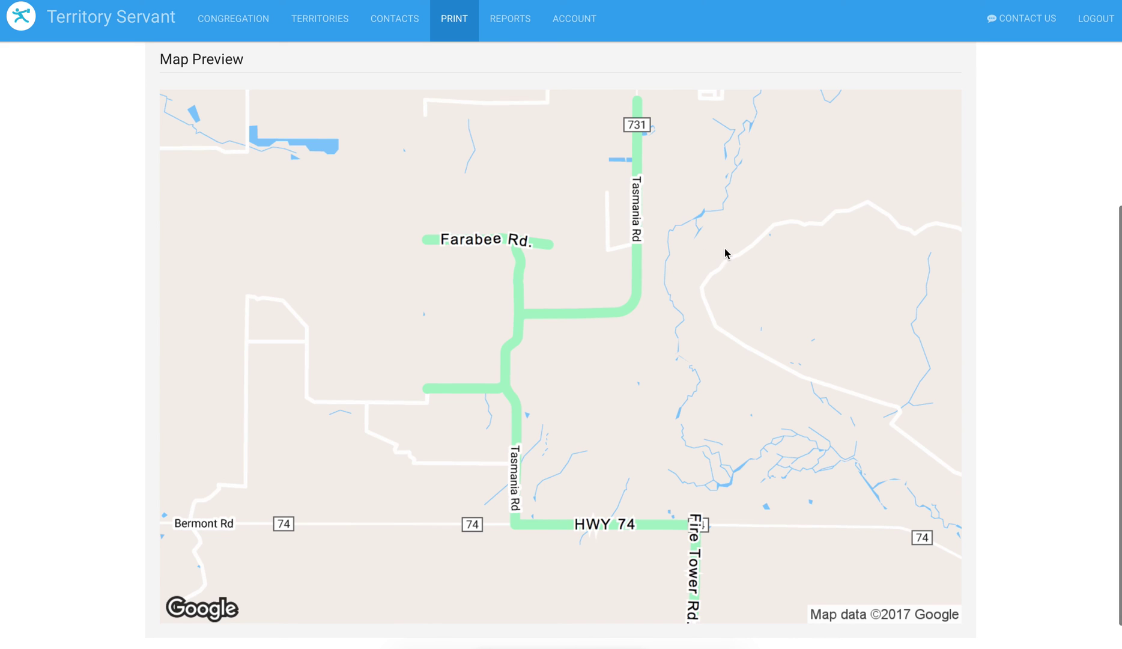
Try the Small caption font size for the rural territory card and recreate the map preview
{"action": "scroll", "coordinate": [727, 252], "scroll_direction": "up", "scroll_amount": 2}
{"action": "scroll", "coordinate": [730, 252], "scroll_direction": "up", "scroll_amount": 3}
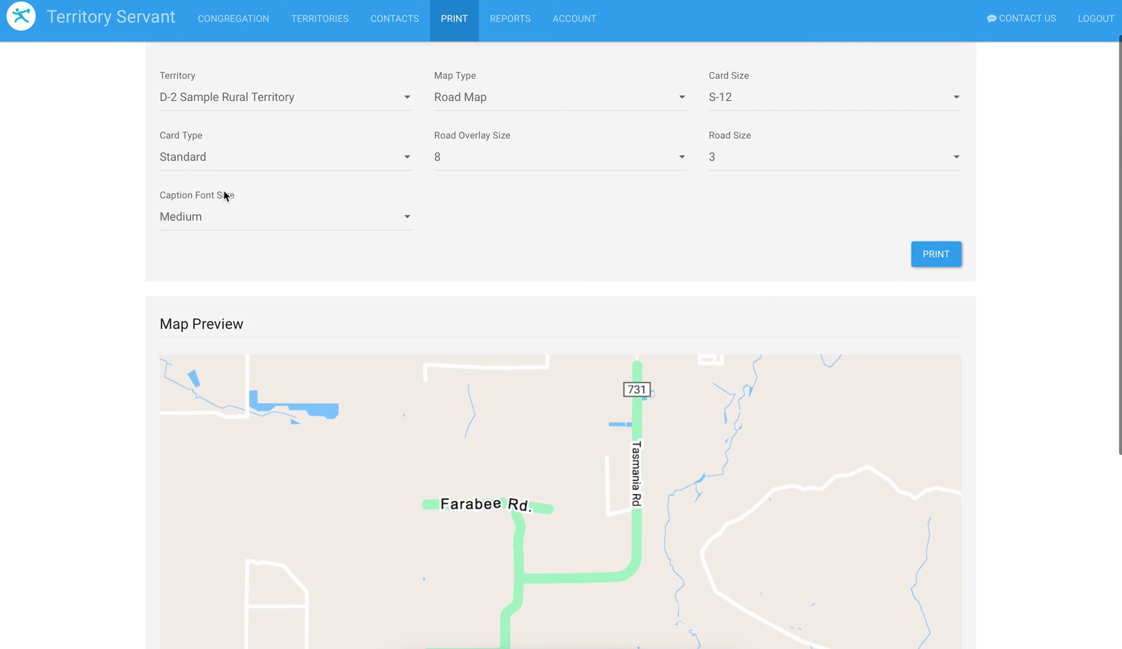
{"action": "left_click", "coordinate": [223, 216]}
{"action": "left_click", "coordinate": [218, 198]}
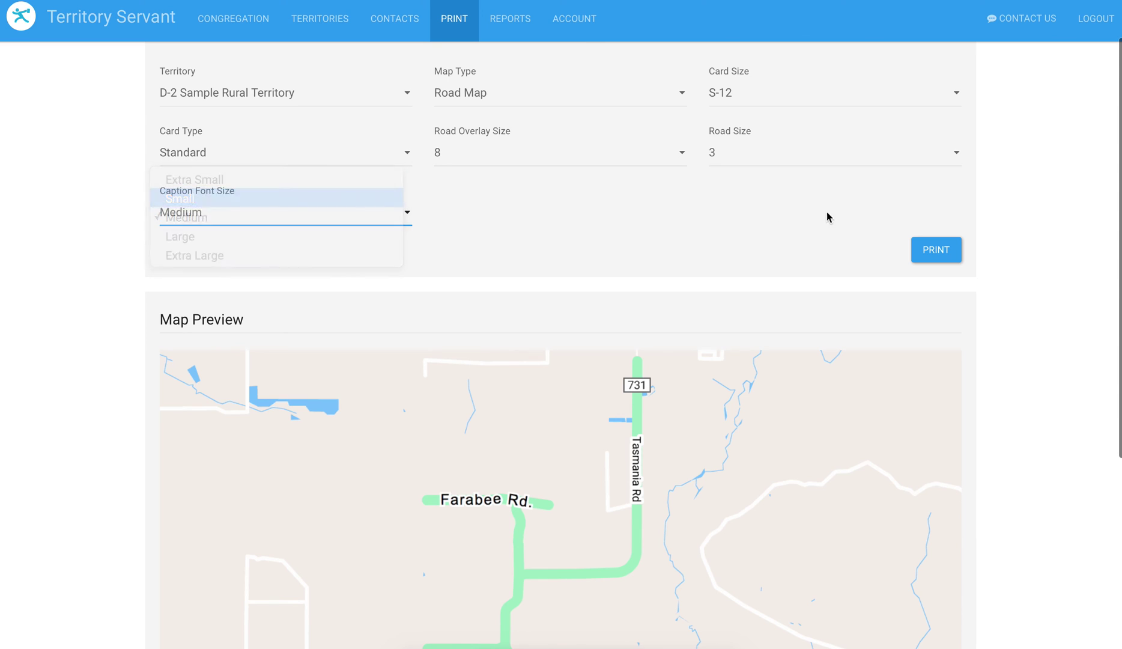
{"action": "left_click", "coordinate": [929, 252]}
{"action": "scroll", "coordinate": [1037, 277], "scroll_direction": "down", "scroll_amount": 6}
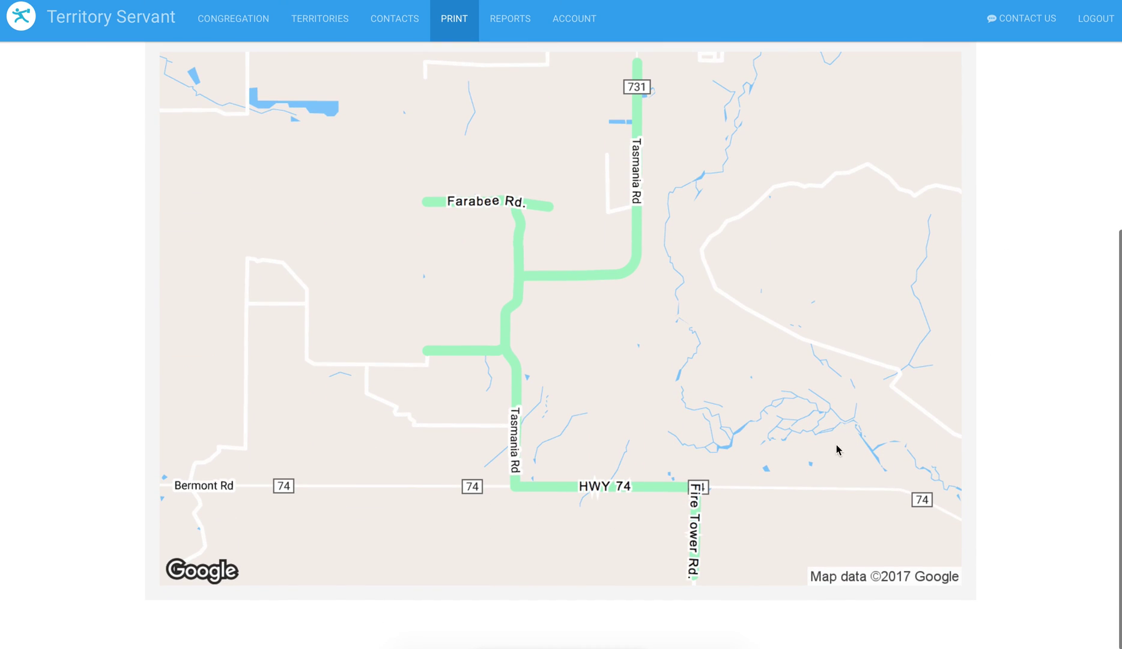
Set the rural territory card's caption font size to Extra Small and recreate the map preview
{"action": "scroll", "coordinate": [830, 303], "scroll_direction": "up", "scroll_amount": 5}
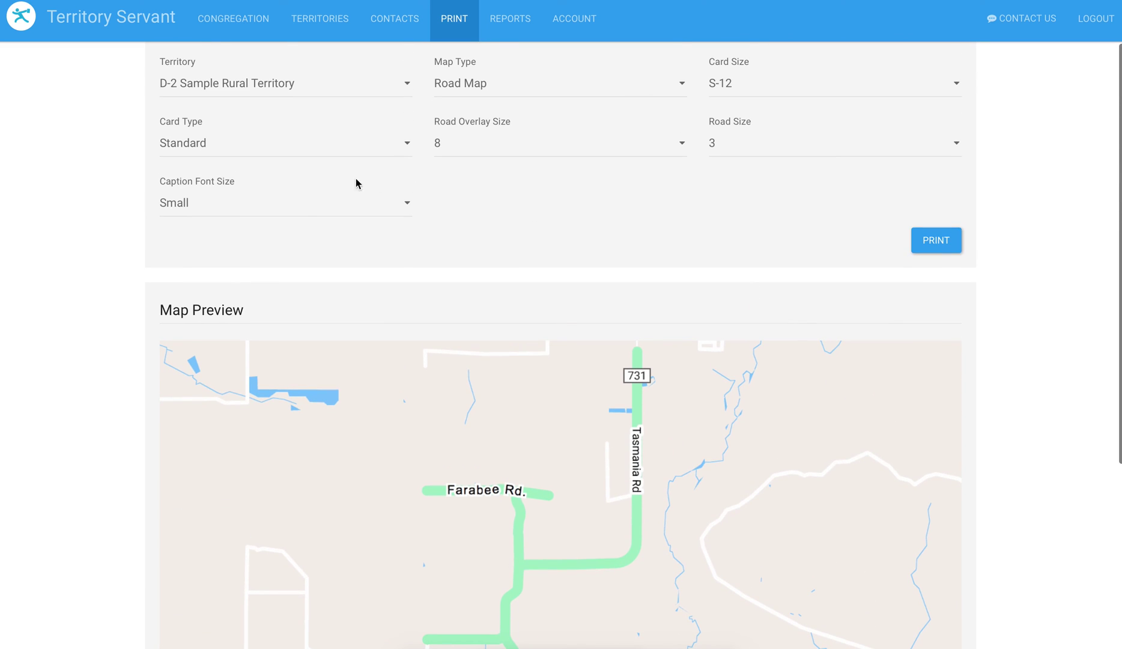
{"action": "left_click", "coordinate": [288, 204]}
{"action": "left_click", "coordinate": [243, 192]}
{"action": "left_click", "coordinate": [933, 244]}
{"action": "scroll", "coordinate": [847, 472], "scroll_direction": "down", "scroll_amount": 3}
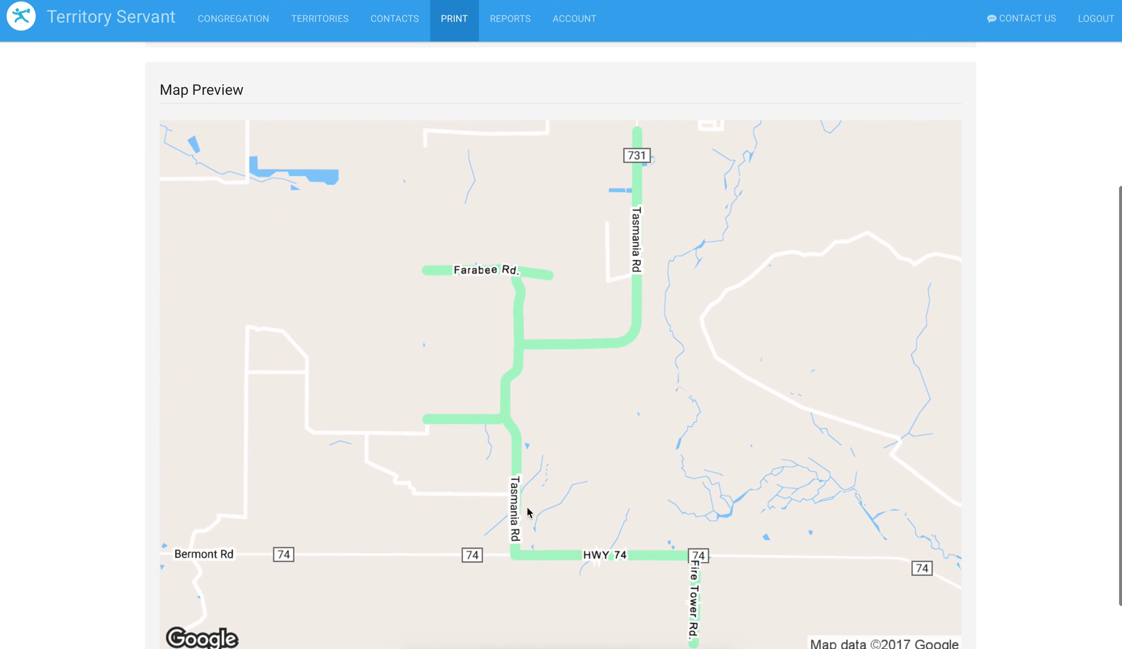
{"action": "scroll", "coordinate": [661, 568], "scroll_direction": "down", "scroll_amount": 2}
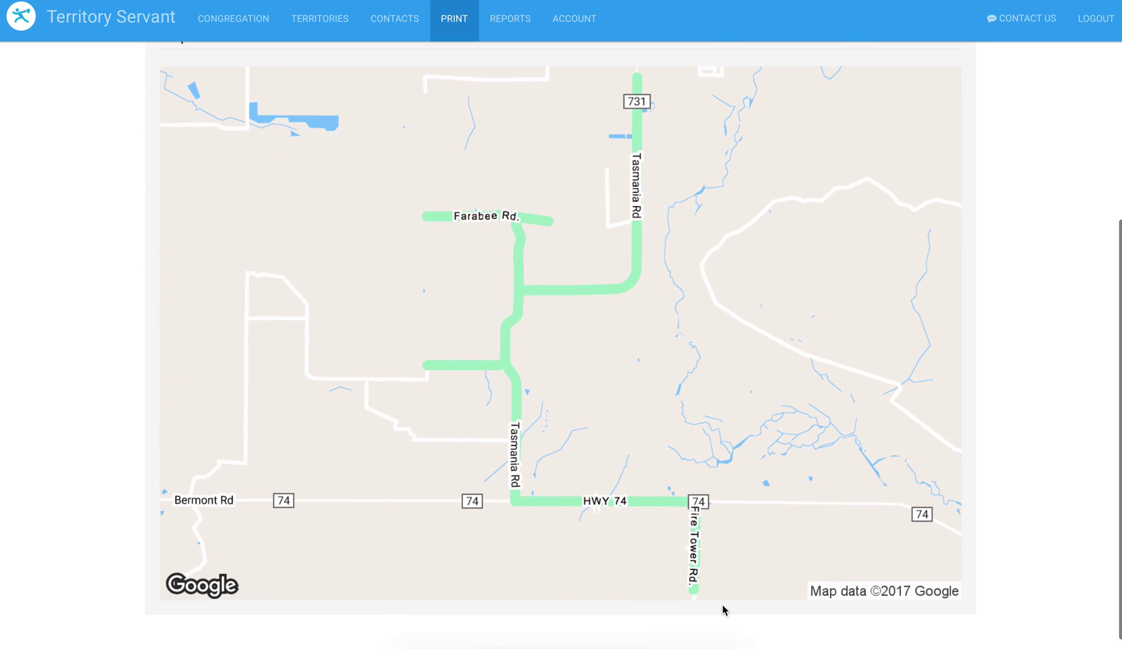
Return from the print preview to the Sample Rural Territory's page and bring up its map
{"action": "scroll", "coordinate": [749, 542], "scroll_direction": "up", "scroll_amount": 1}
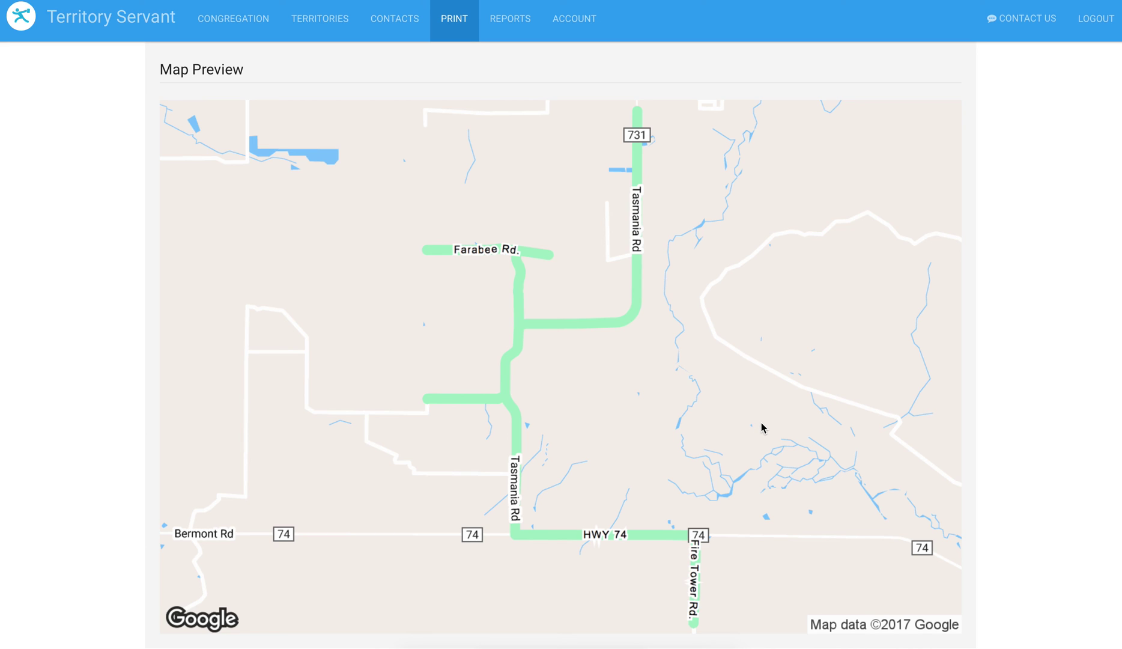
{"action": "scroll", "coordinate": [792, 414], "scroll_direction": "up", "scroll_amount": 4}
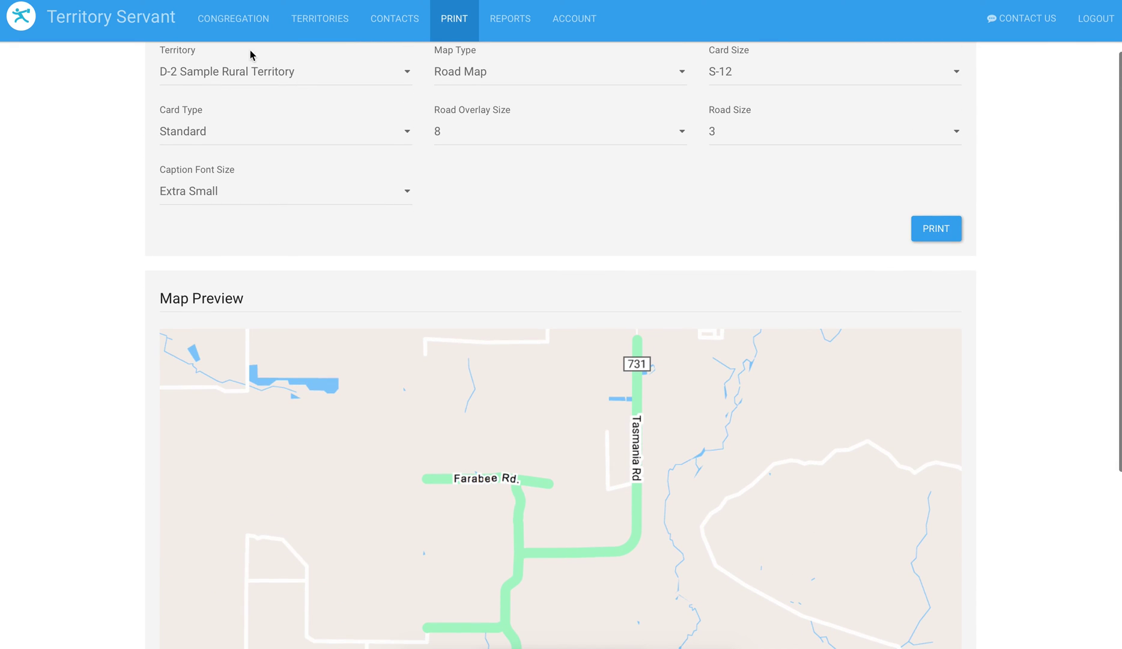
{"action": "key", "text": "alt+Left"}
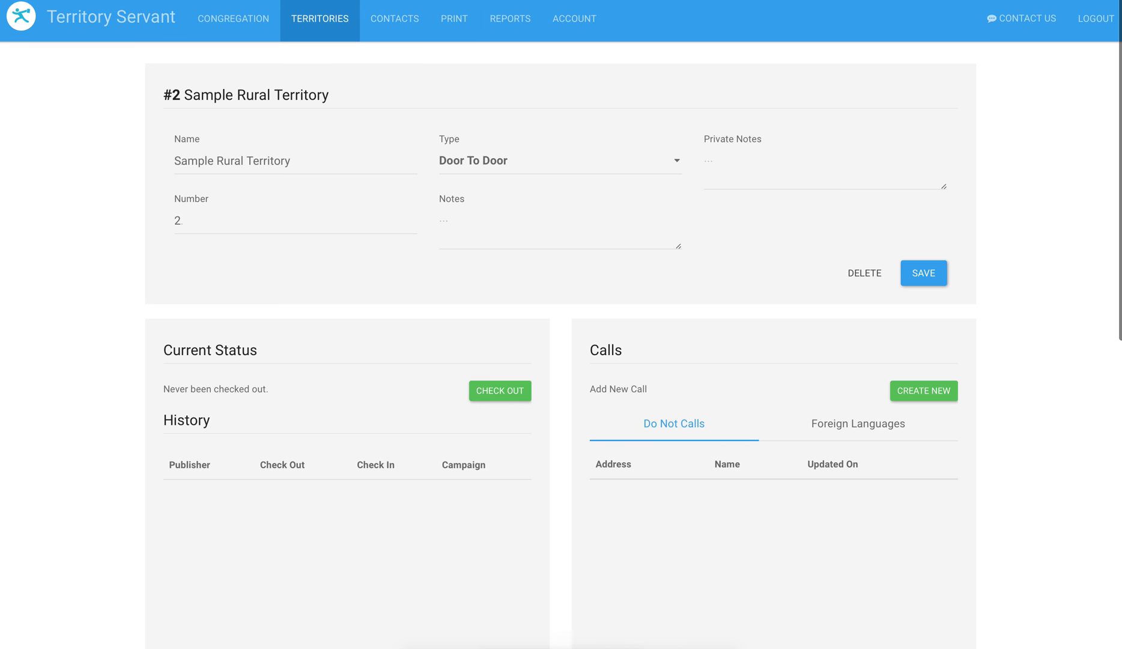
{"action": "scroll", "coordinate": [153, 302], "scroll_direction": "down", "scroll_amount": 10}
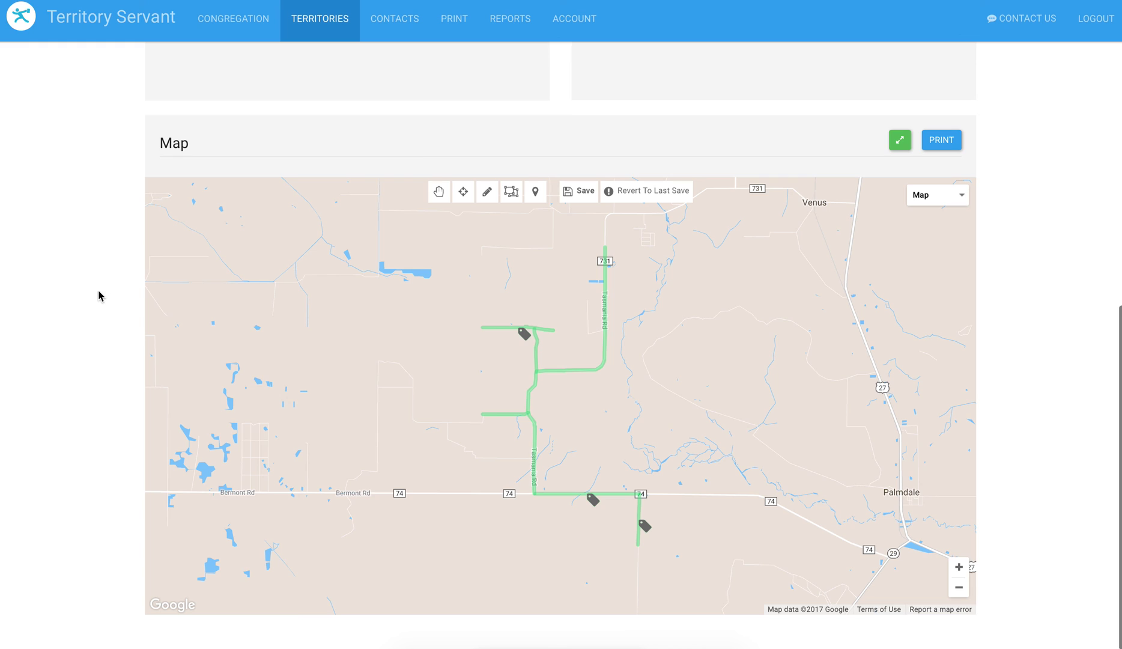